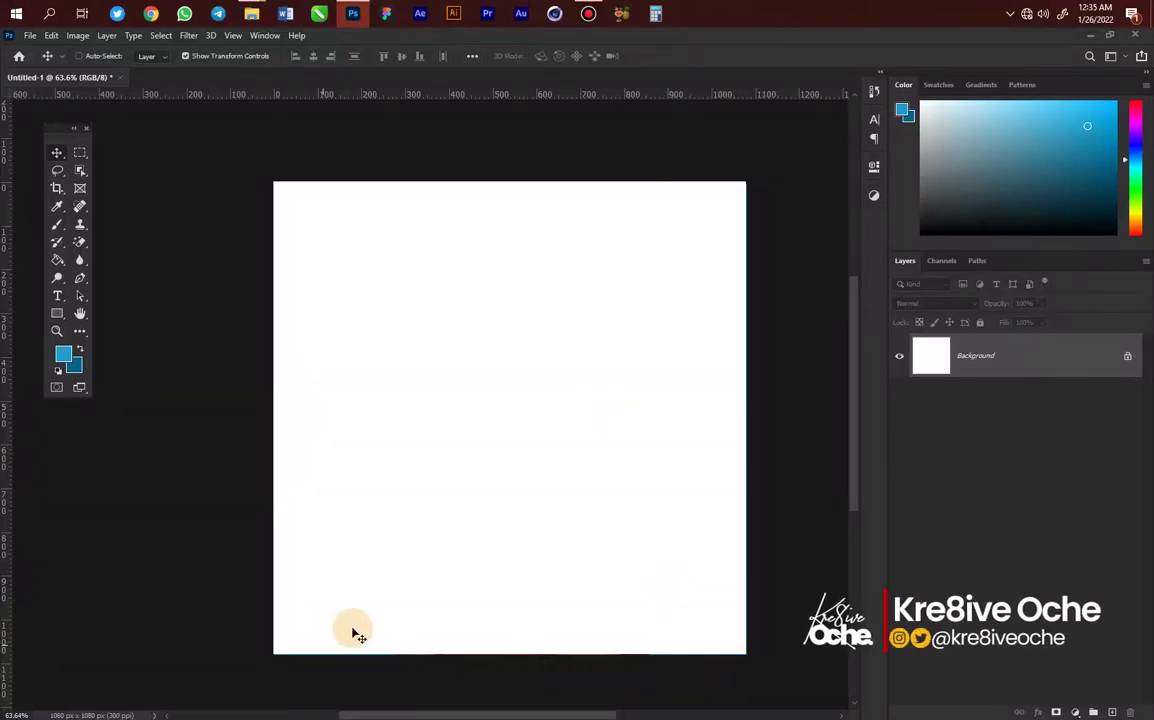
Step: Drag 'The boss' photo from the Stock Images folder into the blank 1080 px square canvas
drag(403, 527, 343, 513)
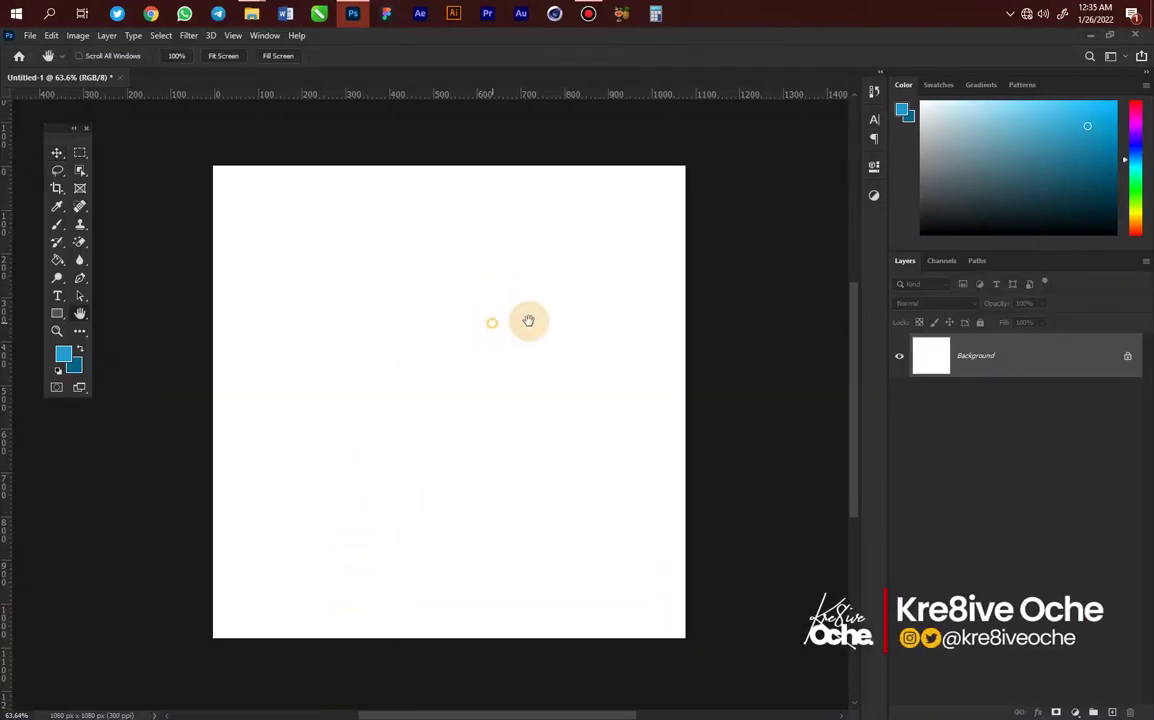
drag(528, 322, 536, 323)
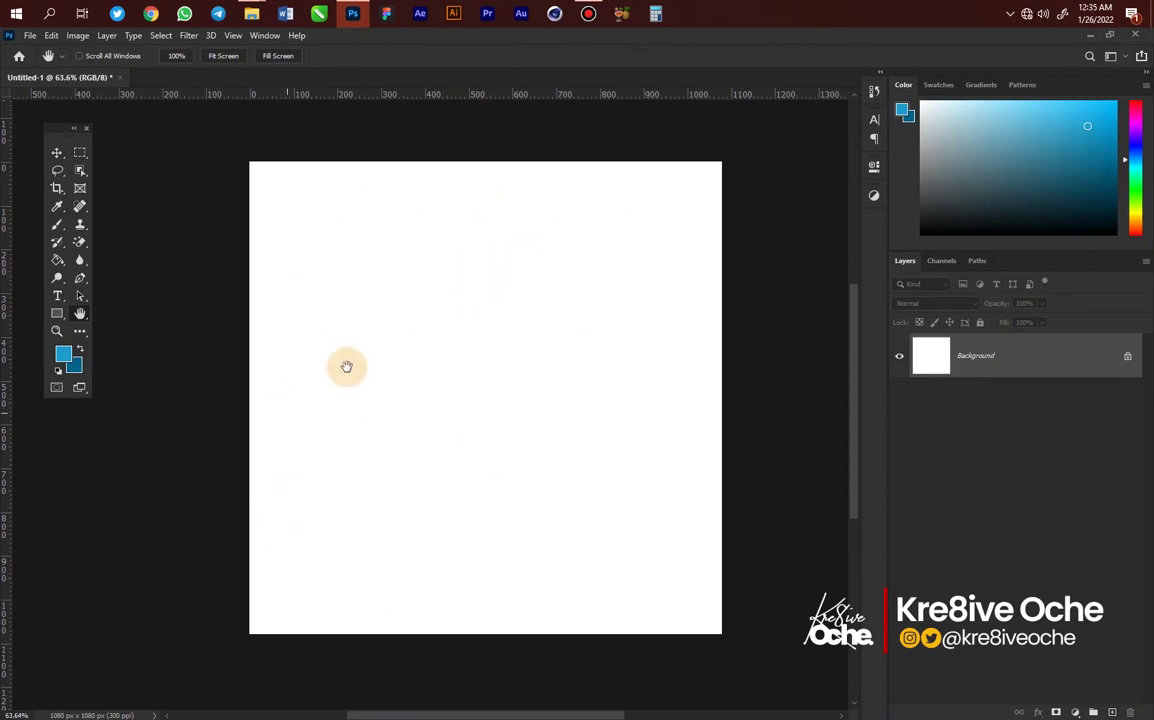
mouse_move(252, 10)
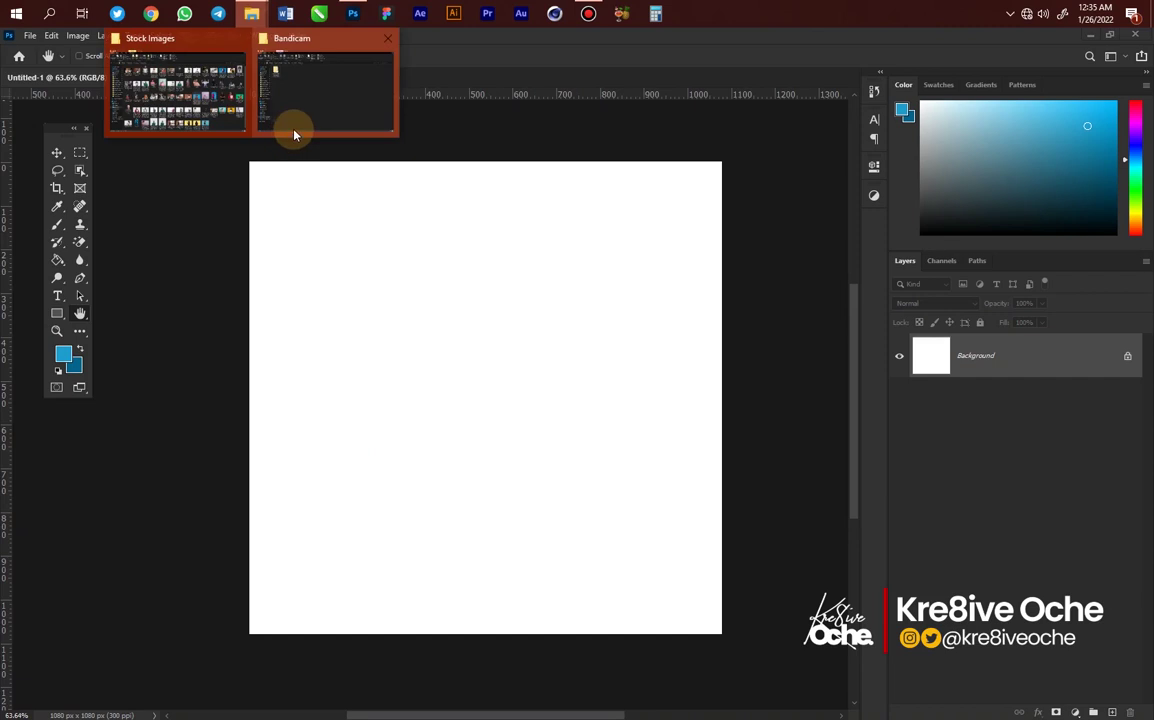
click(190, 85)
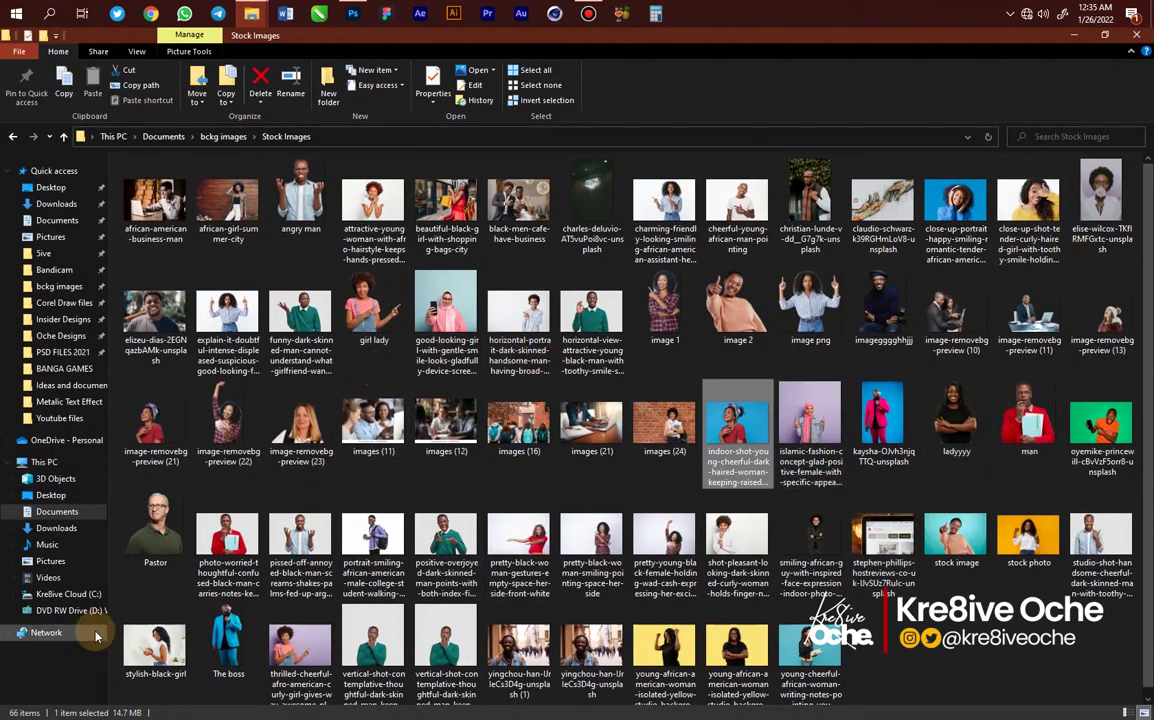
click(238, 640)
drag(238, 640, 507, 358)
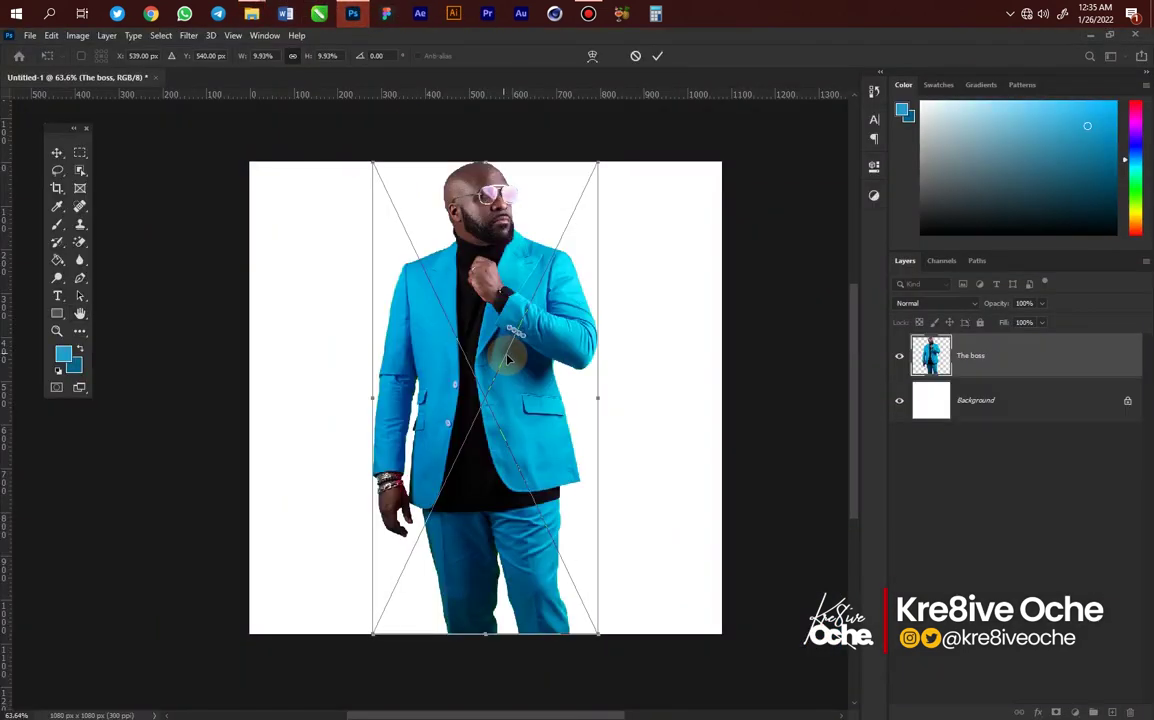
Step: Commit The boss photo, then scale it up and lower it so the man's upper body fills the square
key(Return)
key(ctrl+t)
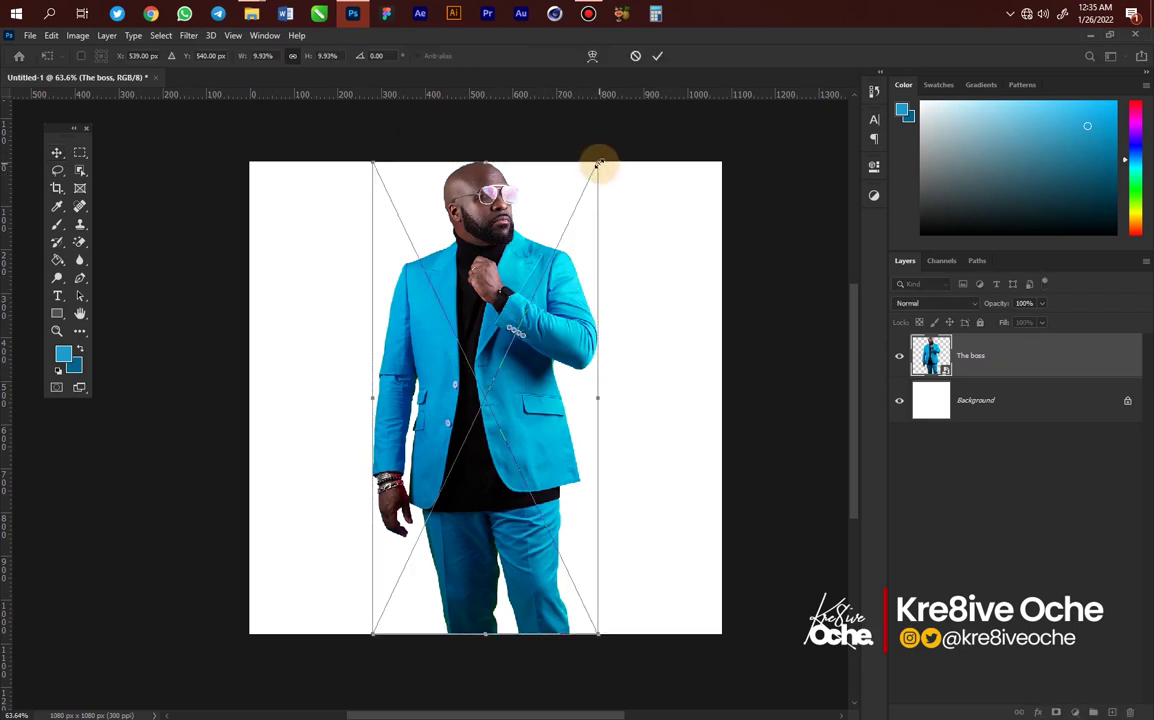
drag(598, 163, 675, 214)
drag(548, 343, 548, 392)
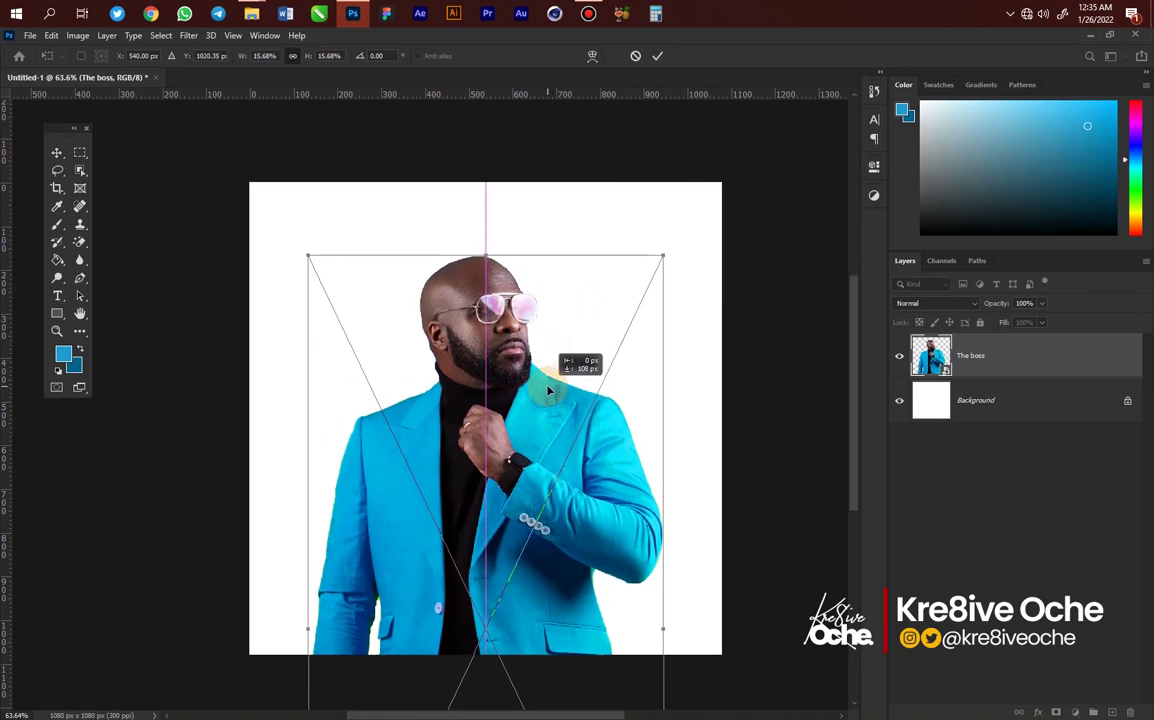
key(Return)
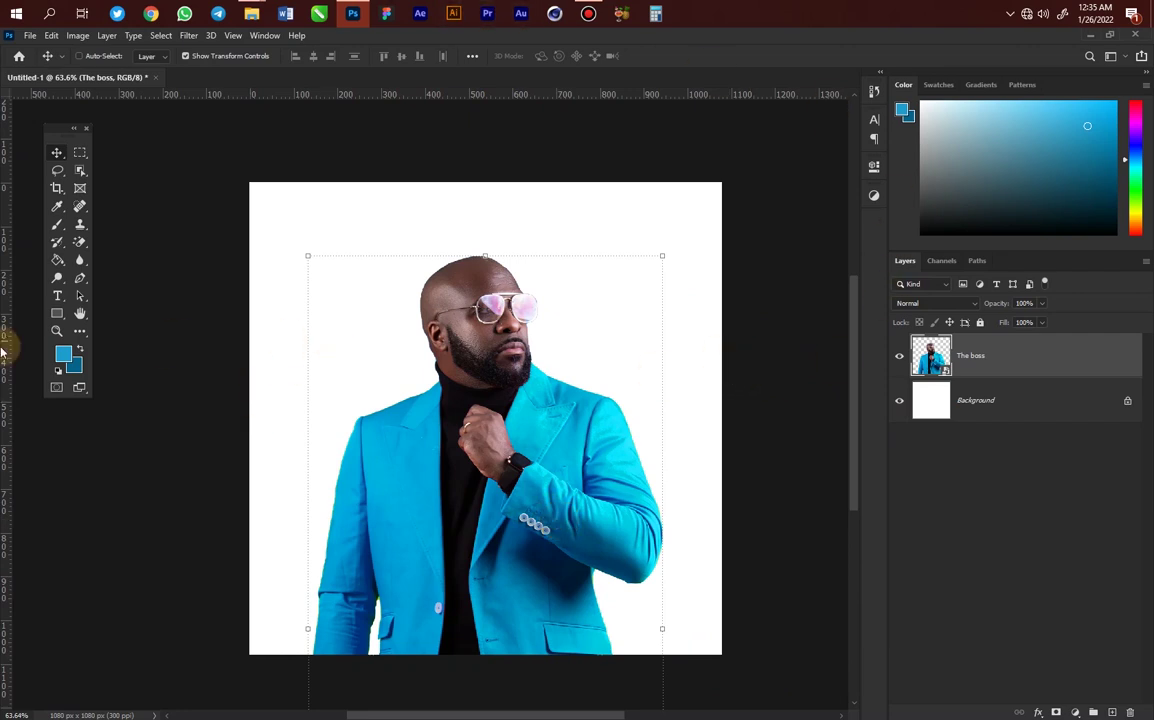
click(980, 401)
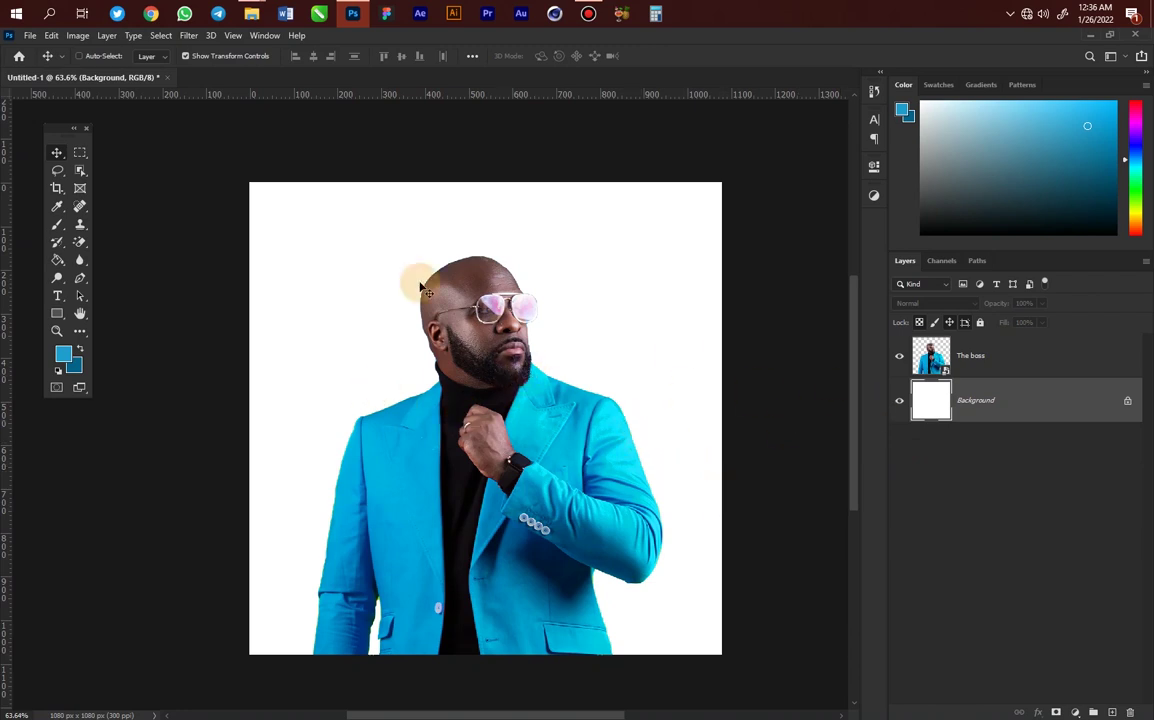
click(1018, 355)
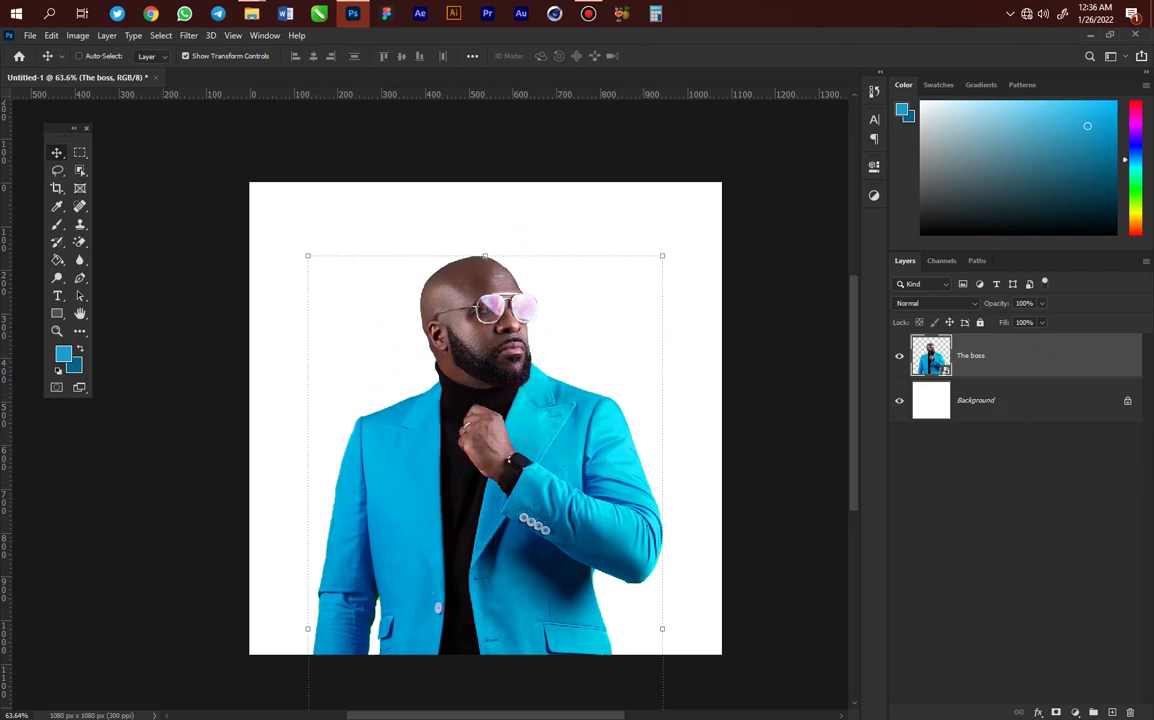
Step: Add a Black & White adjustment clipped to The boss layer and invert its mask with Ctrl+I
click(1074, 712)
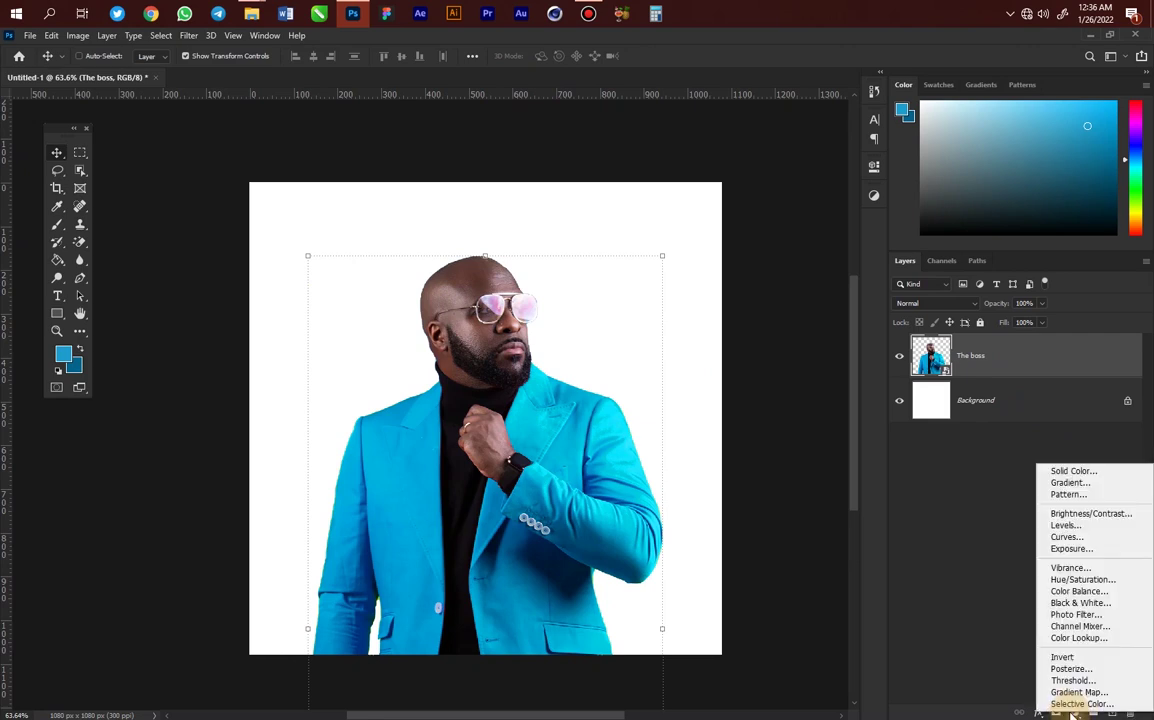
click(1082, 603)
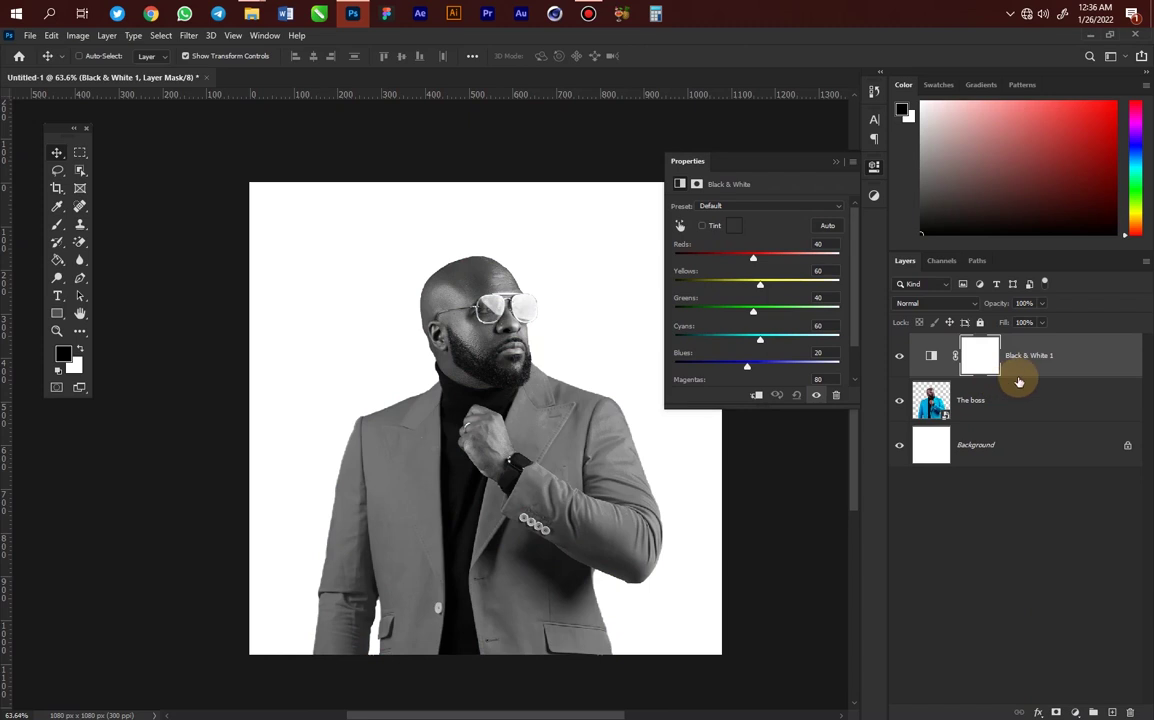
right_click(1032, 372)
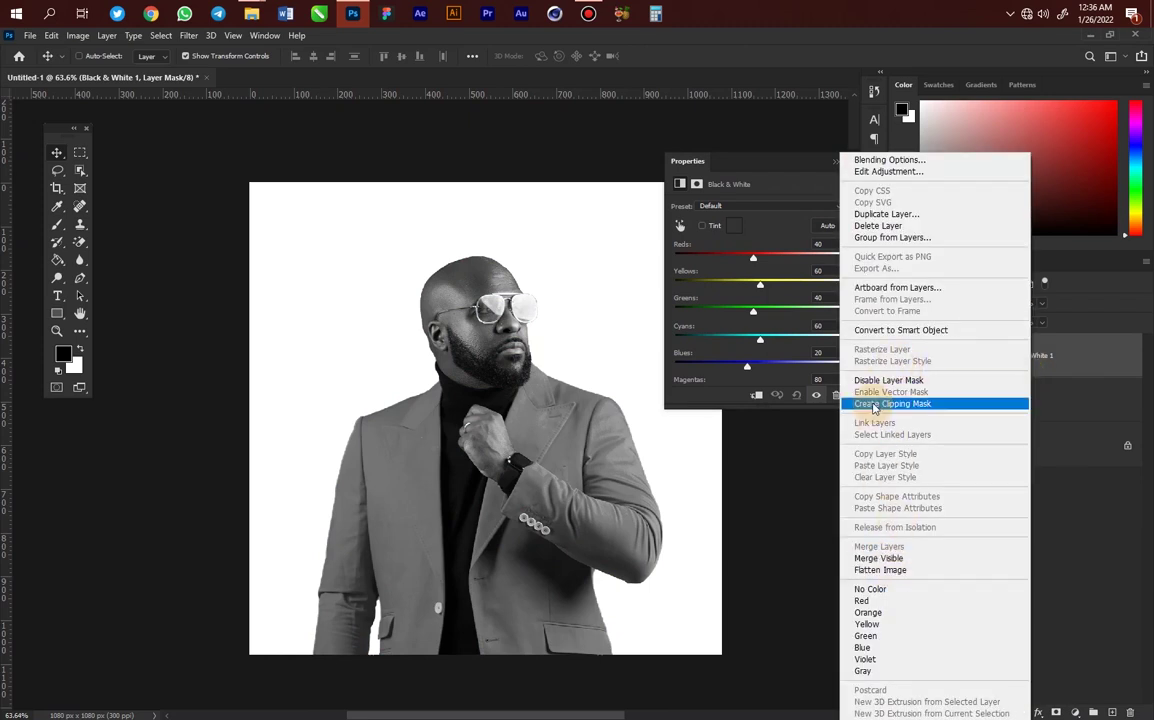
click(874, 404)
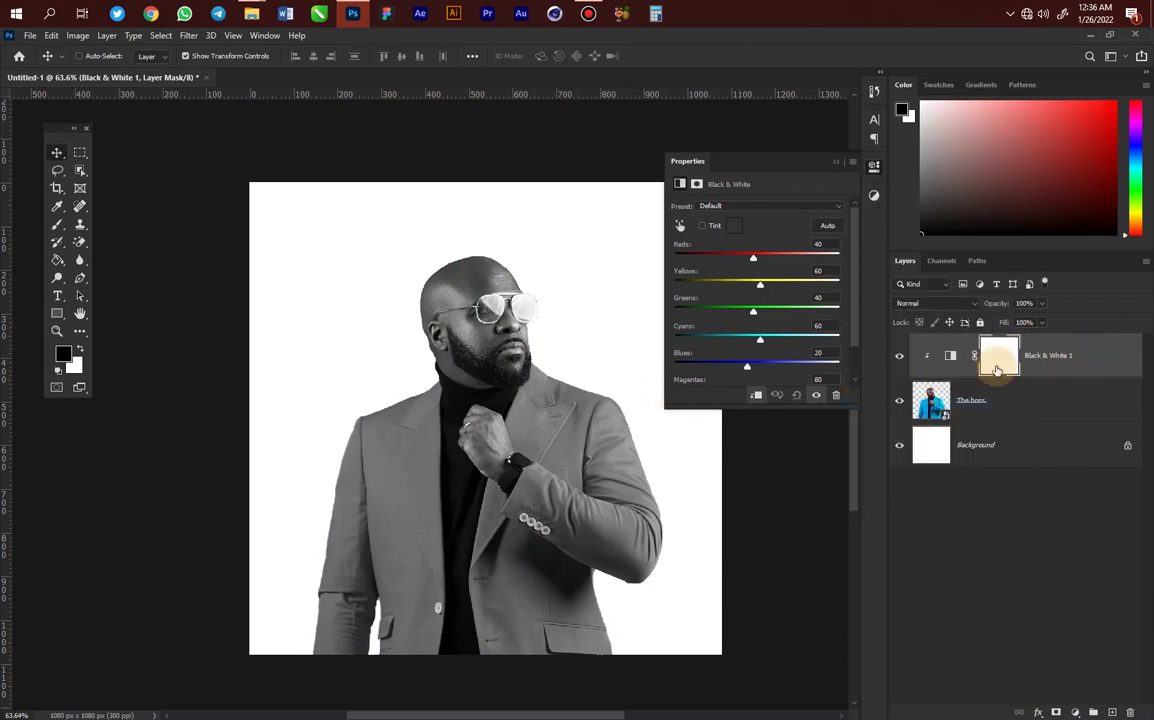
click(838, 163)
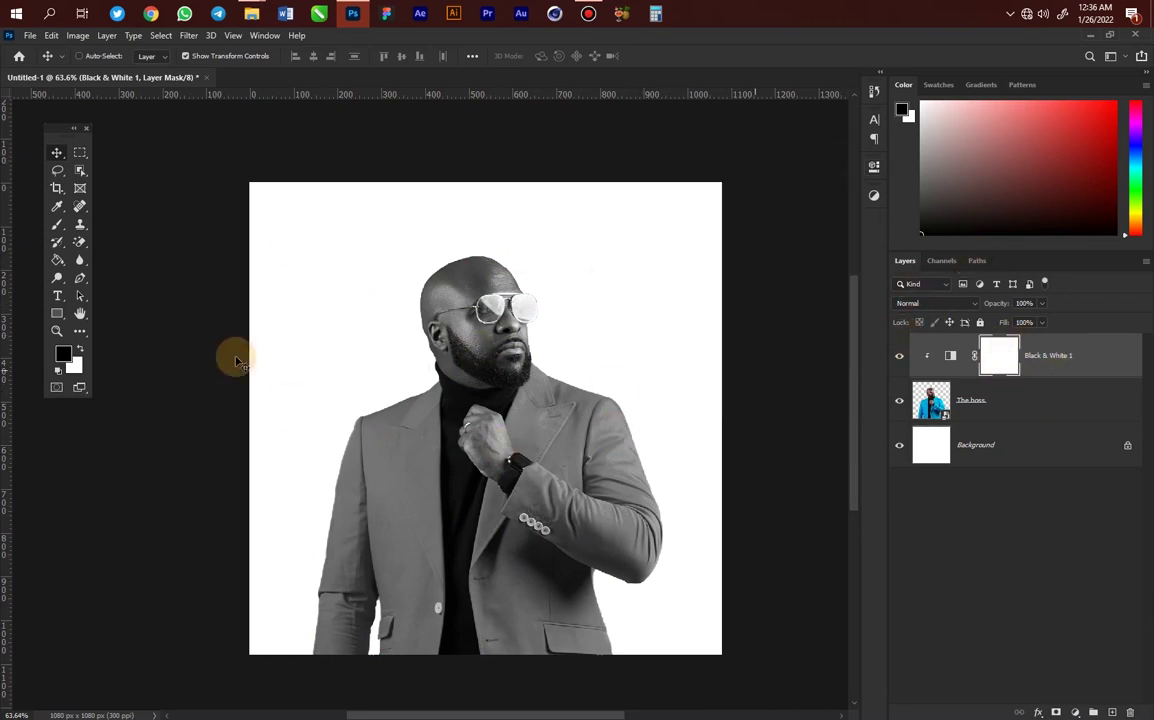
key(ctrl+i)
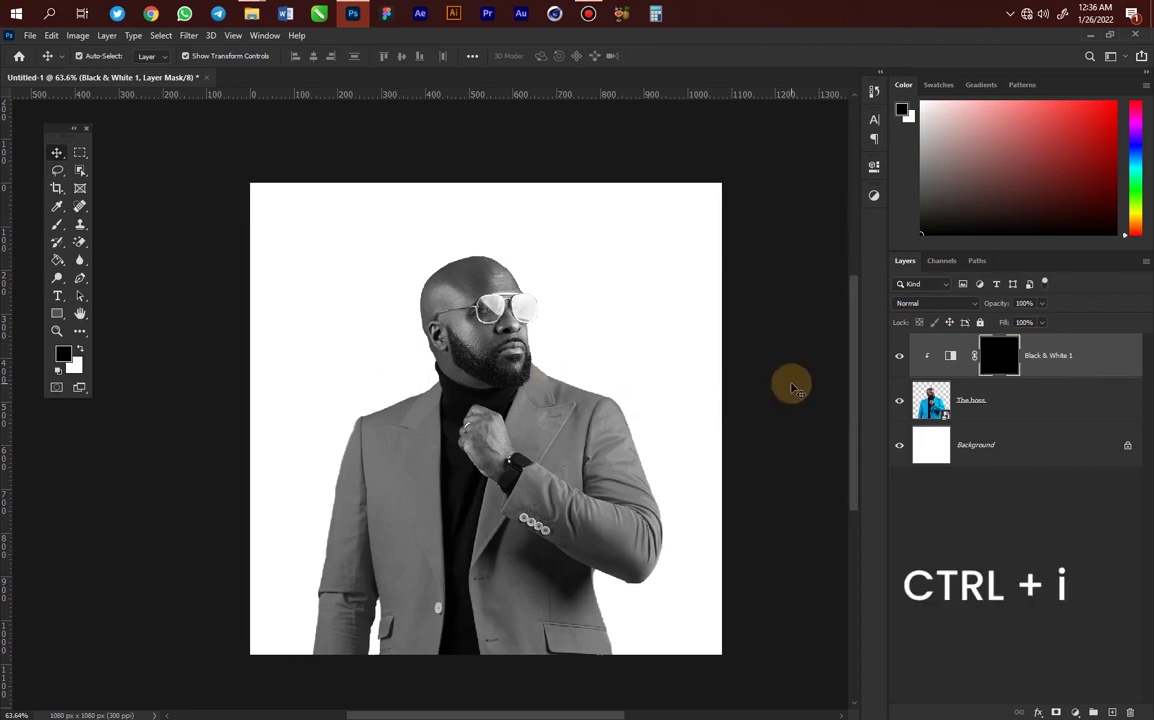
scroll(457, 387, up, 5)
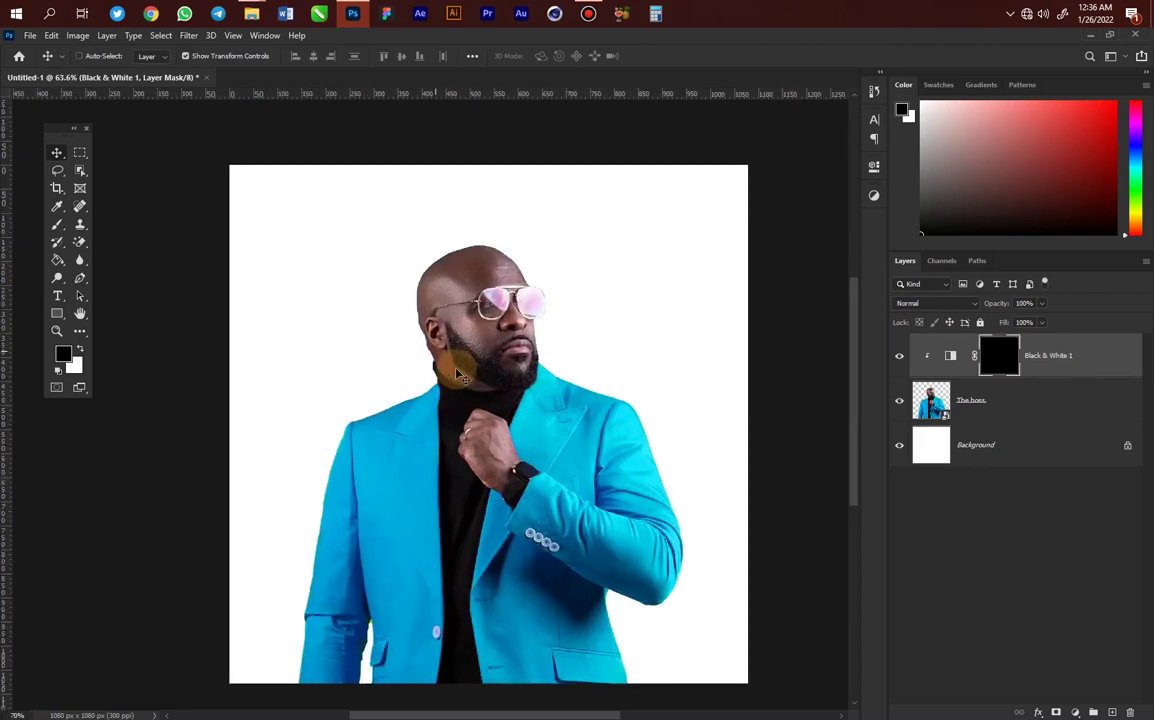
drag(459, 324, 431, 340)
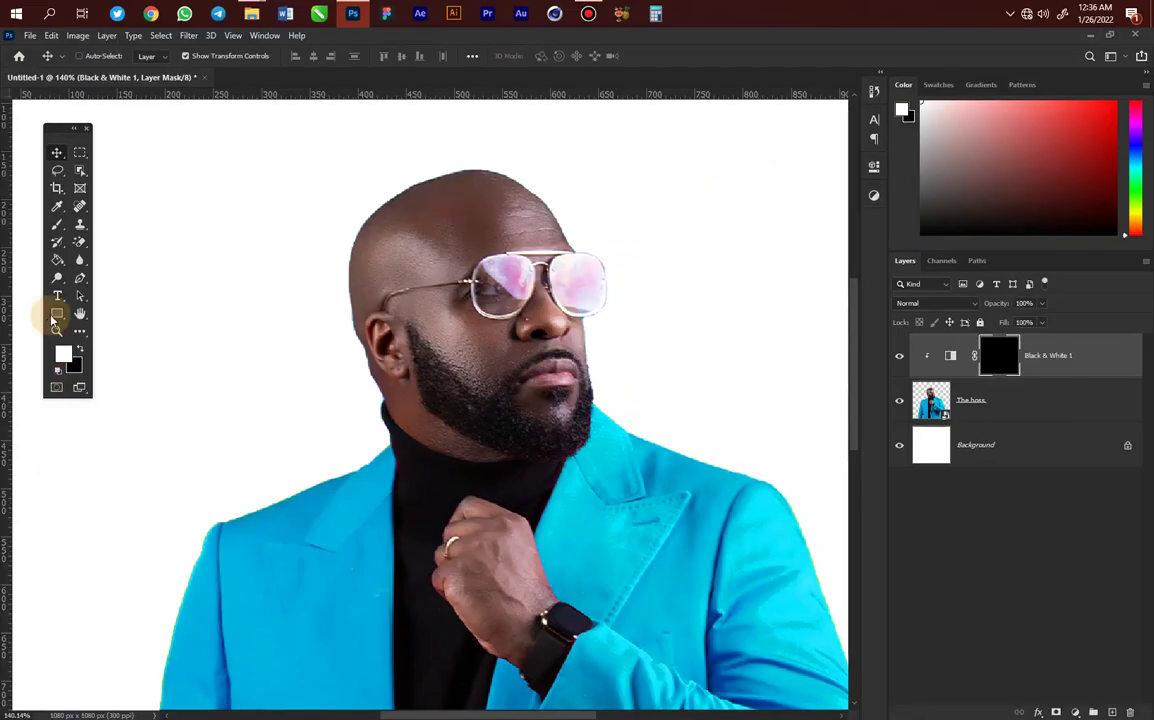
Step: Brush white onto the Black & White mask over the man's head, face and hand, then fit on screen
click(121, 457)
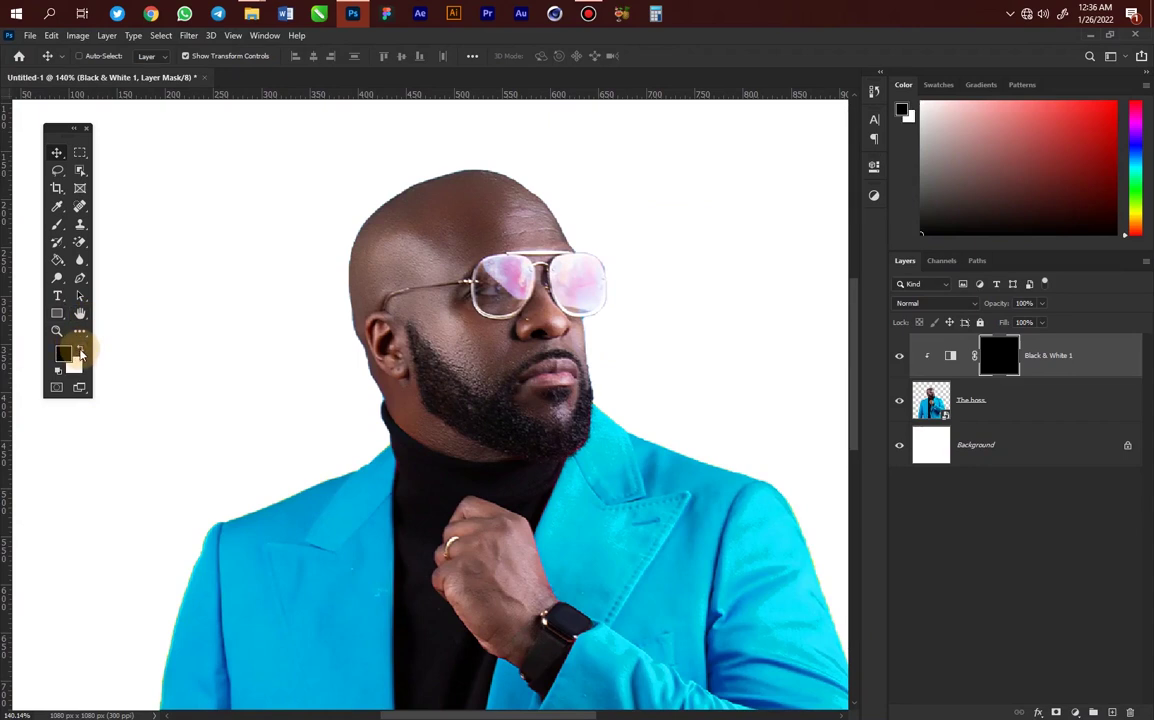
key(d)
key(b)
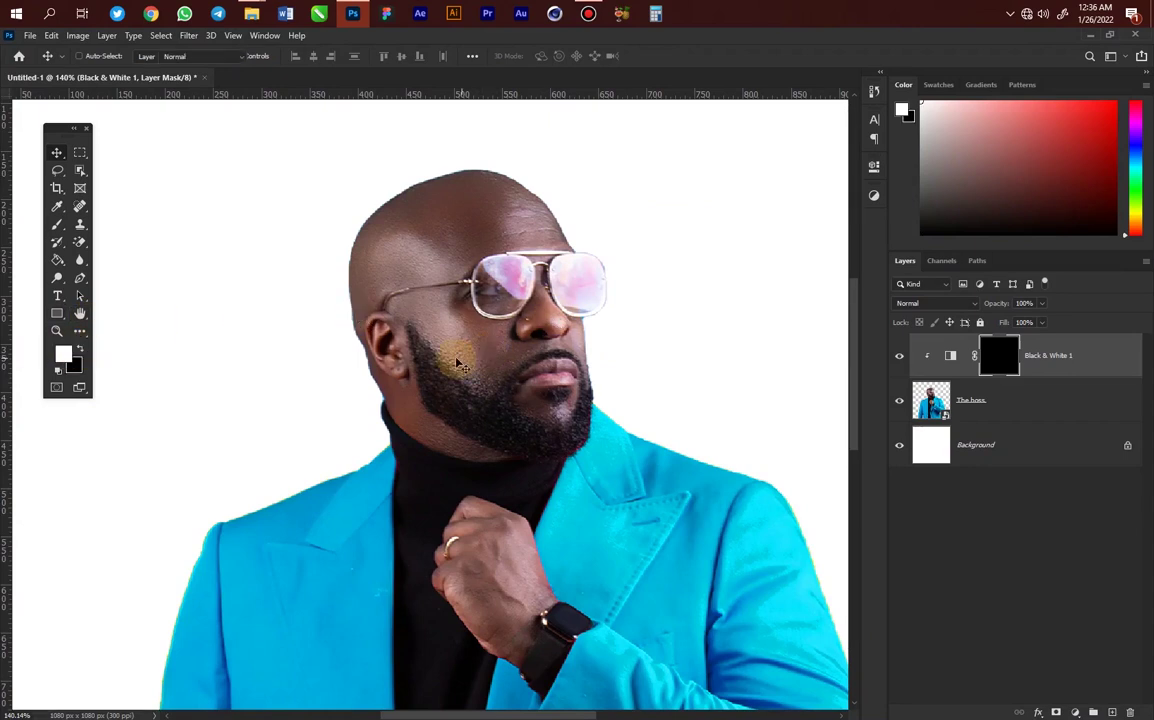
mouse_move(486, 347)
mouse_down()
mouse_move(426, 290)
mouse_move(381, 243)
mouse_move(396, 268)
mouse_move(520, 207)
mouse_move(493, 223)
mouse_move(499, 297)
mouse_move(528, 330)
mouse_move(520, 338)
mouse_move(550, 280)
mouse_move(506, 392)
mouse_move(547, 387)
mouse_move(544, 432)
mouse_move(553, 377)
mouse_move(490, 357)
mouse_move(461, 403)
mouse_move(426, 398)
mouse_move(358, 335)
mouse_move(438, 428)
mouse_move(478, 433)
mouse_move(424, 410)
mouse_move(495, 436)
mouse_move(455, 440)
mouse_move(480, 441)
mouse_move(391, 377)
mouse_move(391, 402)
mouse_move(481, 455)
mouse_move(426, 304)
mouse_move(472, 375)
mouse_move(435, 346)
mouse_move(406, 414)
mouse_move(430, 388)
mouse_move(458, 401)
mouse_move(467, 376)
mouse_move(477, 413)
mouse_move(449, 386)
mouse_move(465, 435)
mouse_move(448, 455)
mouse_move(426, 440)
mouse_move(463, 491)
mouse_move(482, 493)
mouse_move(477, 454)
mouse_up()
key(bracketleft)
key(bracketleft)
key(bracketleft)
key(bracketleft)
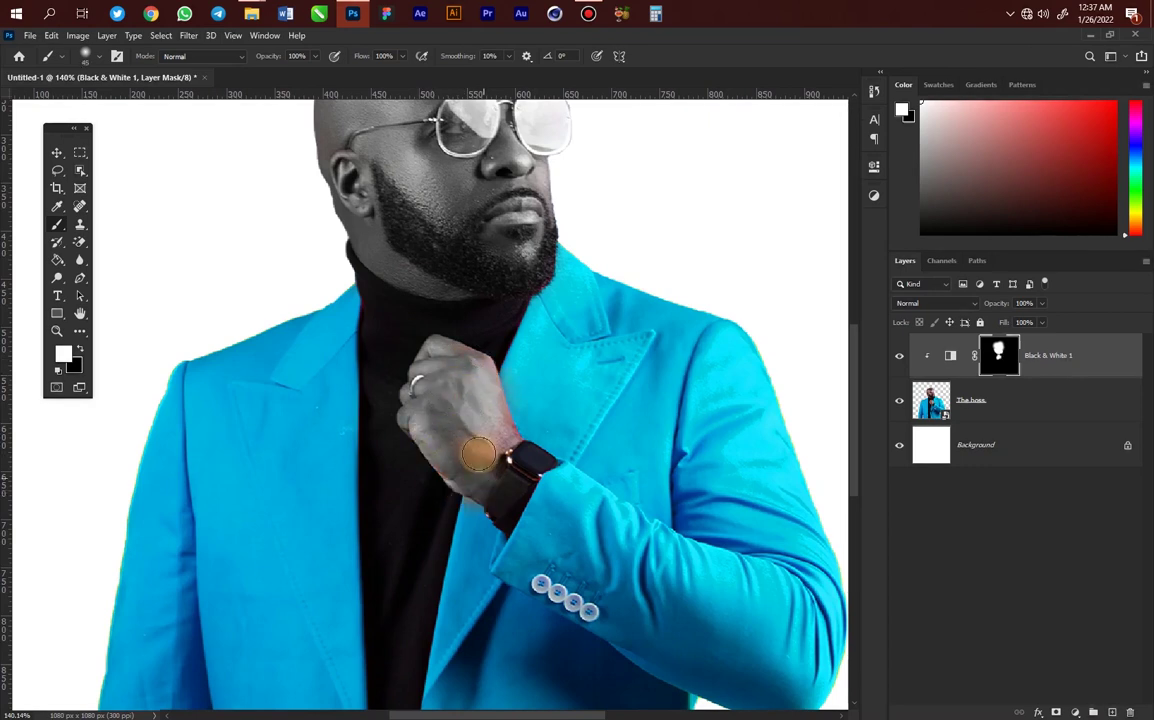
drag(488, 406, 450, 328)
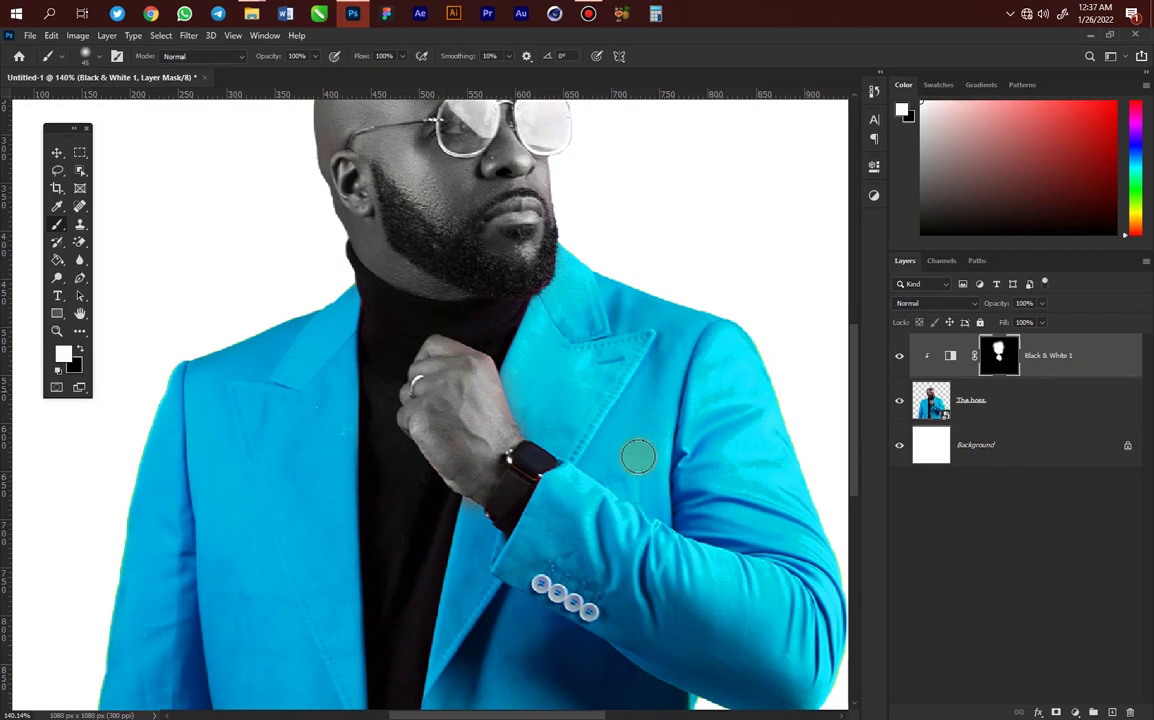
key(z)
right_click(487, 330)
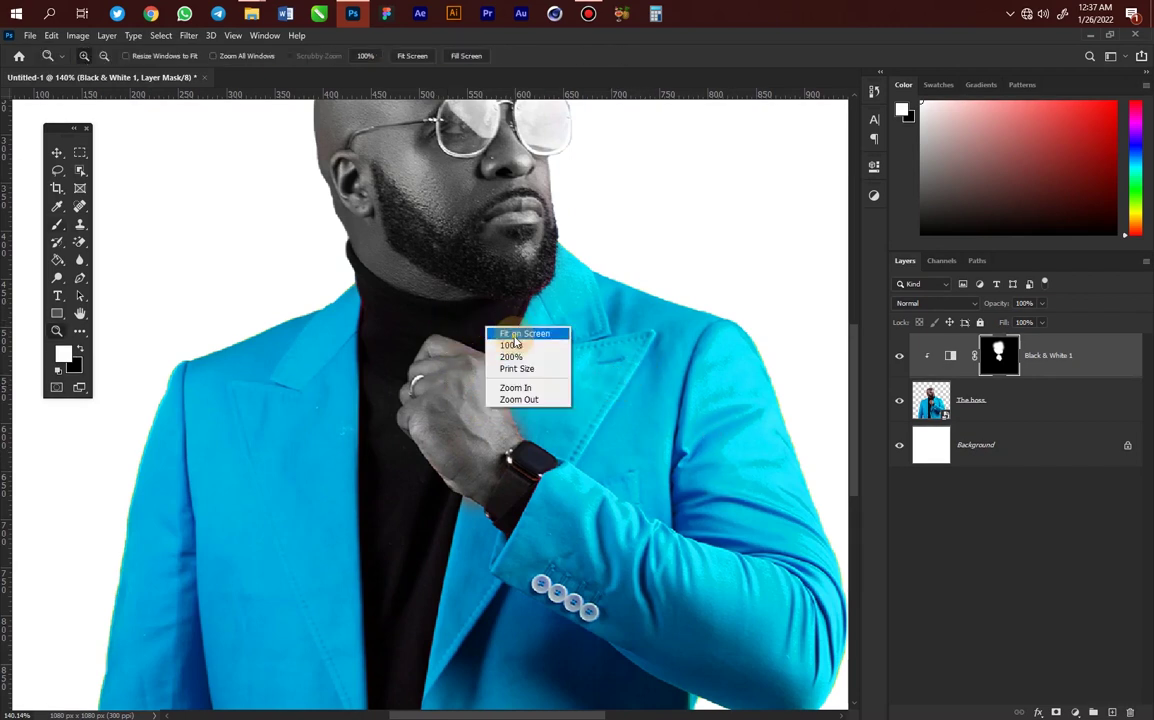
click(505, 337)
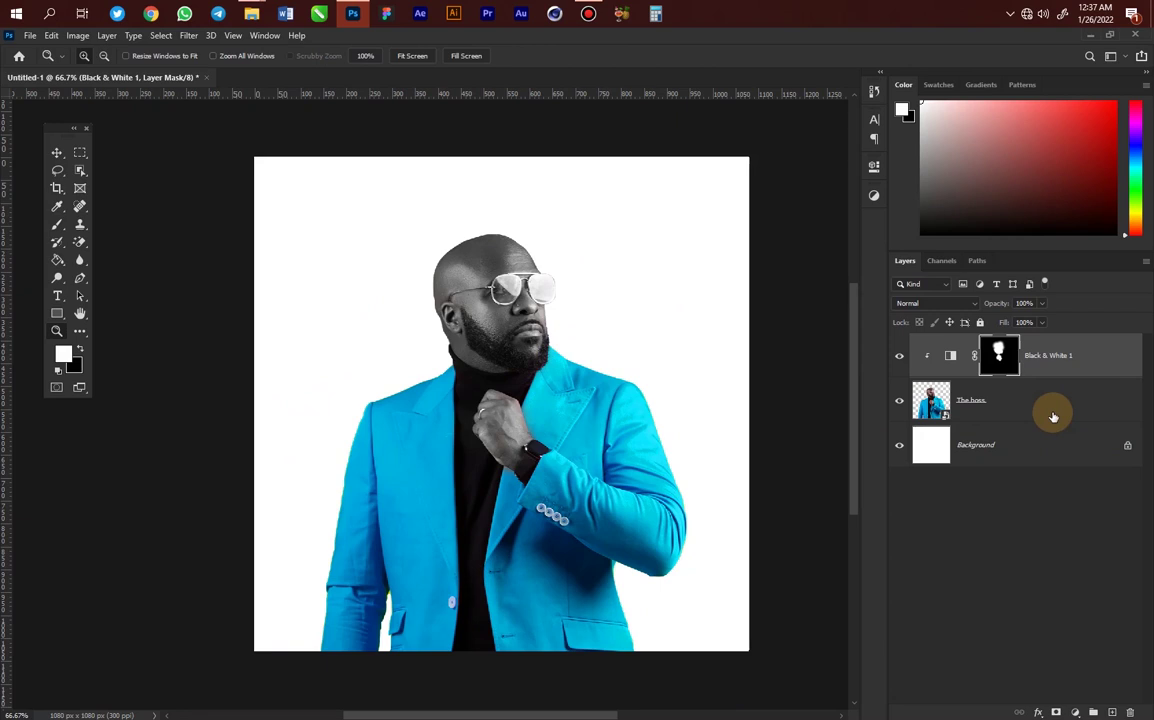
Step: Convert the man and Black & White layers into one smart object and launch Camera Raw Filter
shift+click(1053, 416)
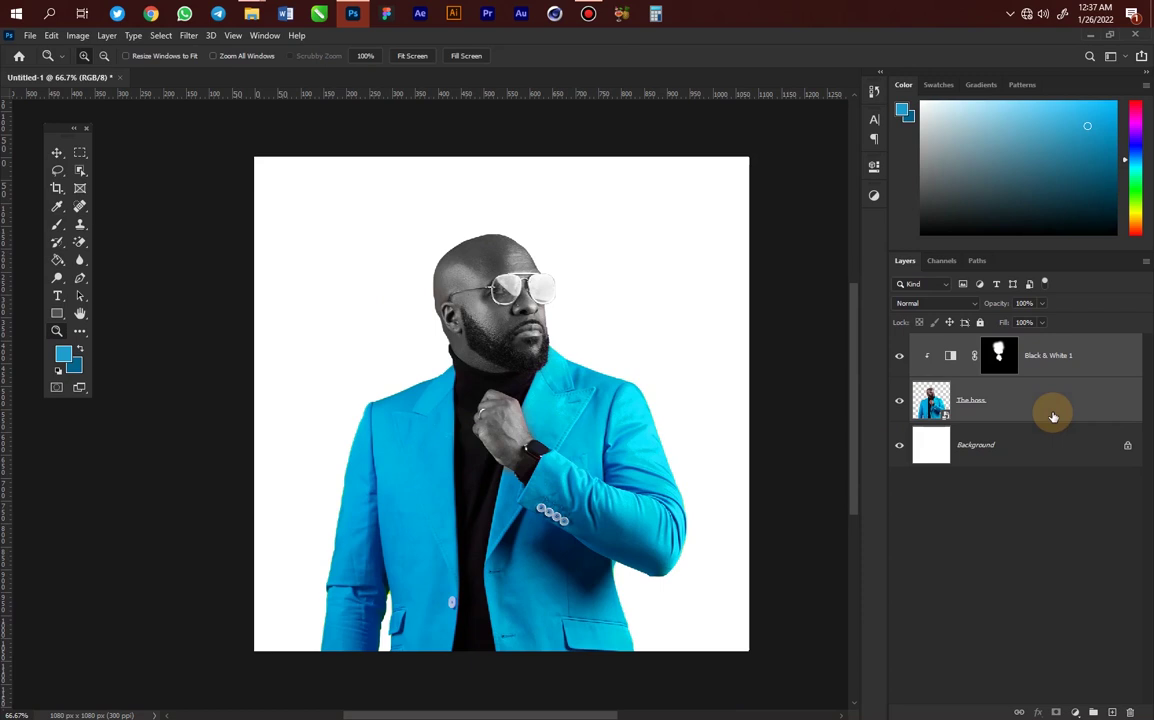
right_click(1053, 416)
click(953, 263)
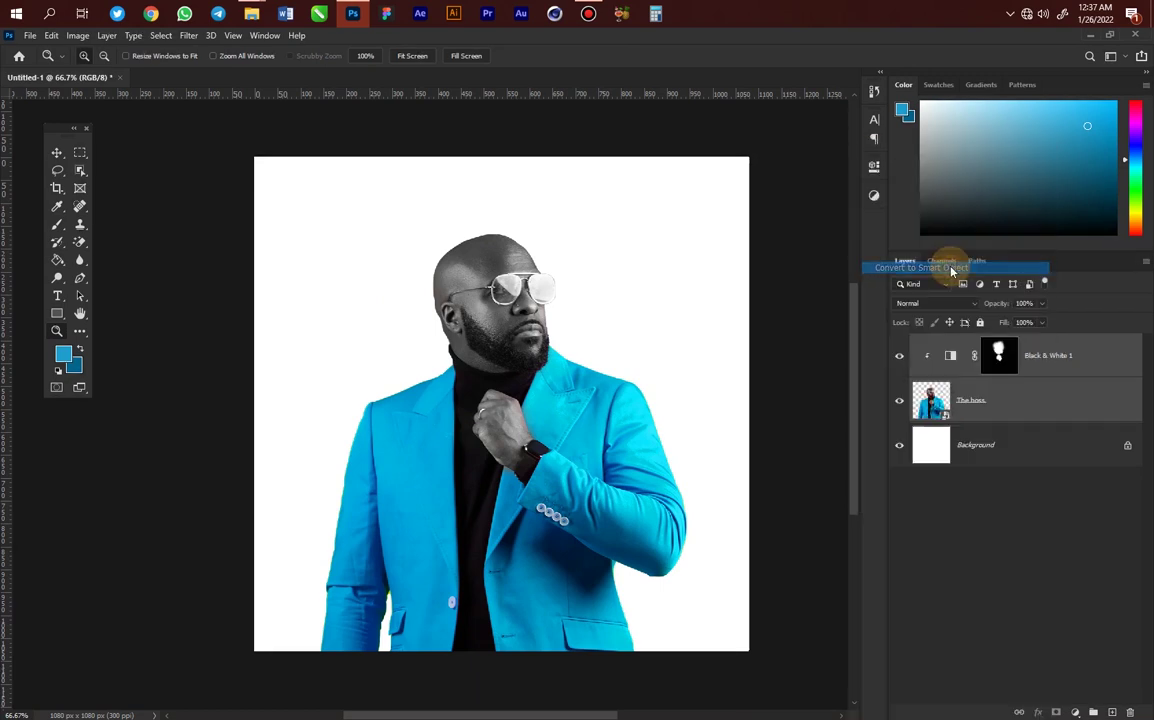
click(192, 38)
click(222, 118)
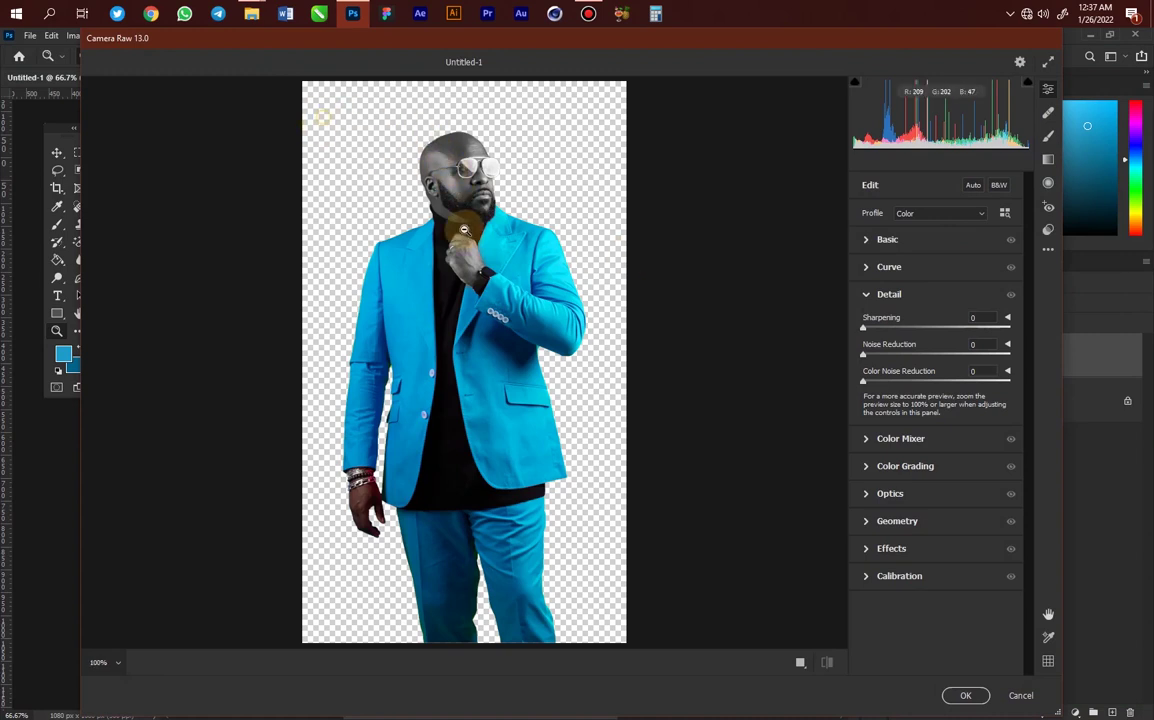
Step: Raise Camera Raw's Detail Sharpening to 29 and apply the filter with OK
click(418, 206)
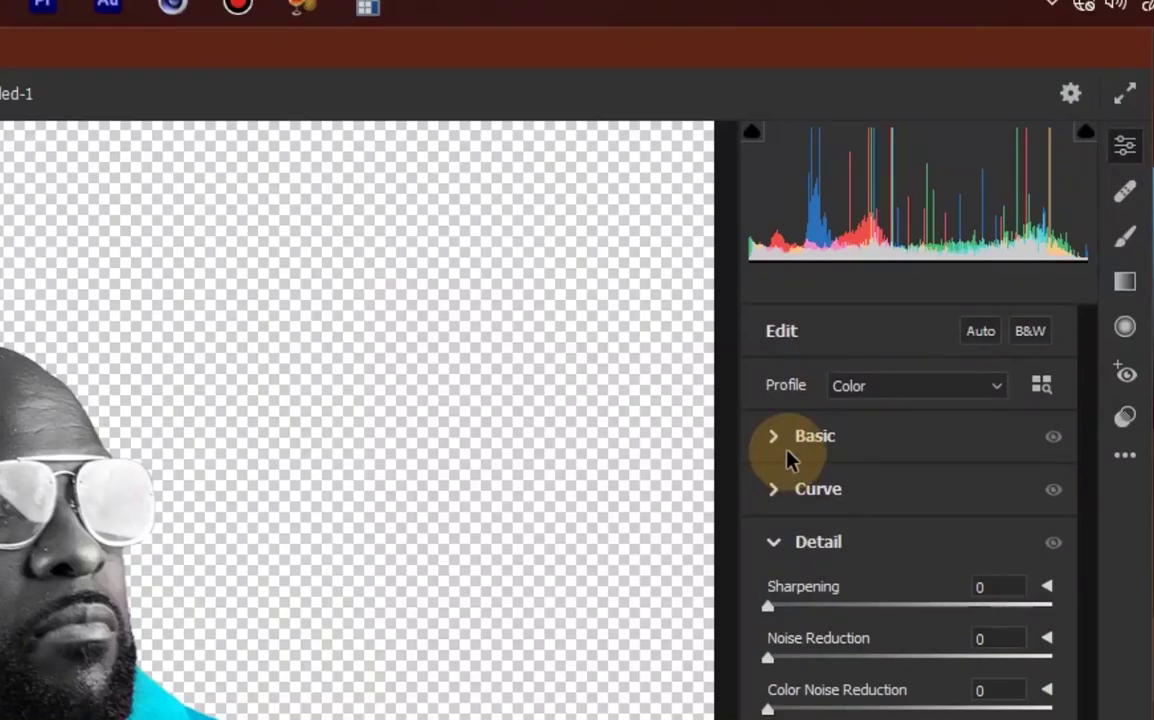
click(899, 240)
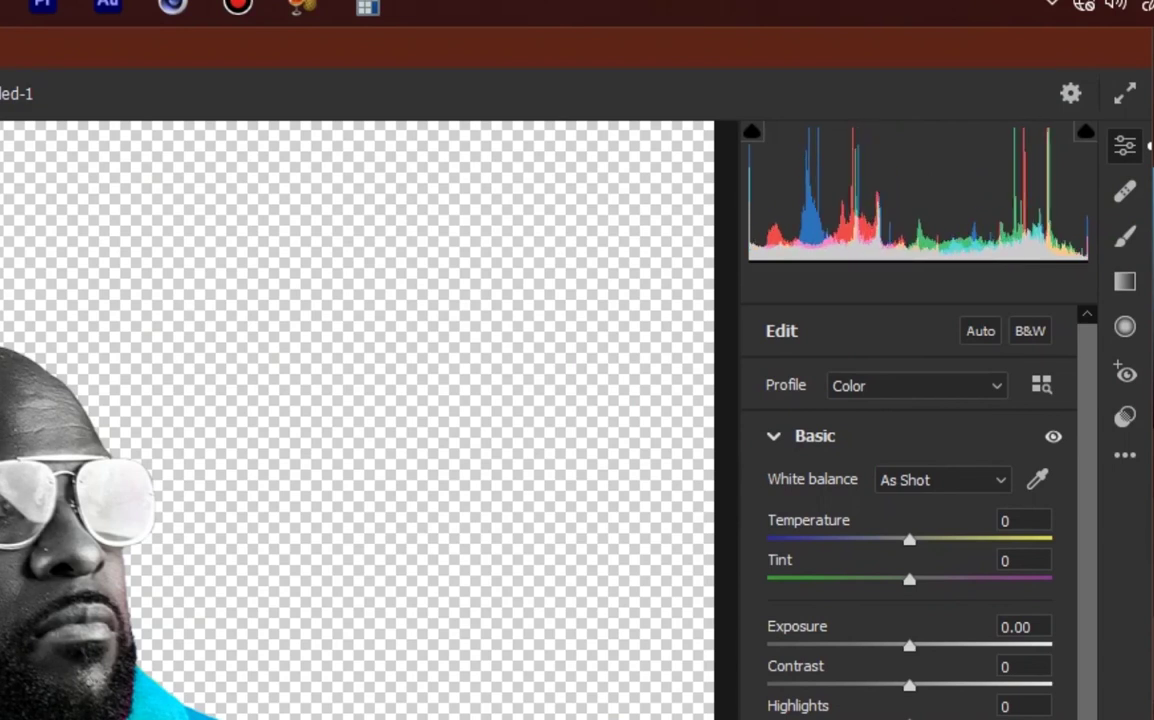
scroll(910, 500, down, 5)
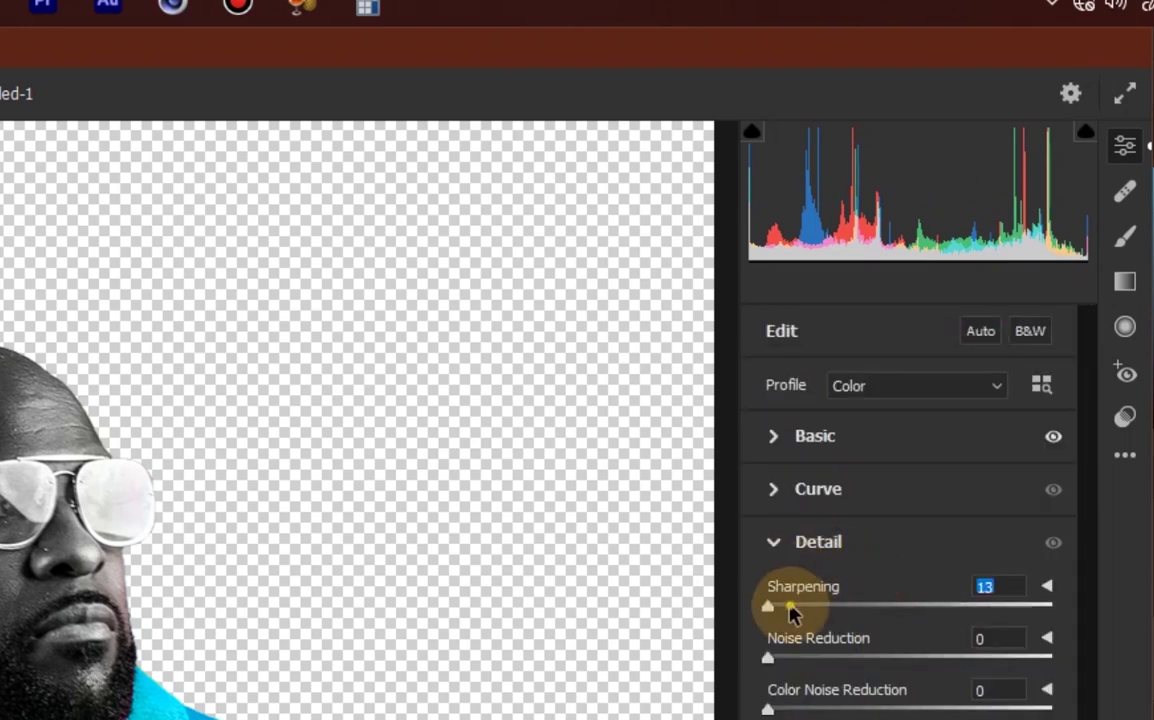
drag(790, 612, 823, 614)
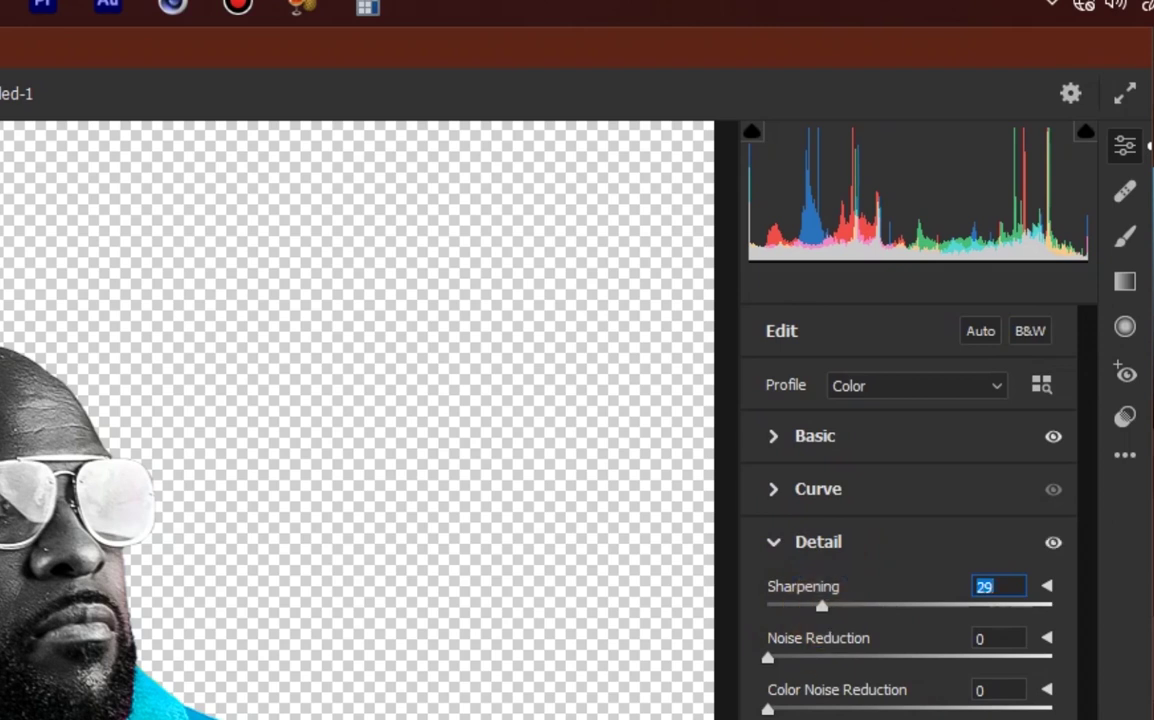
click(863, 660)
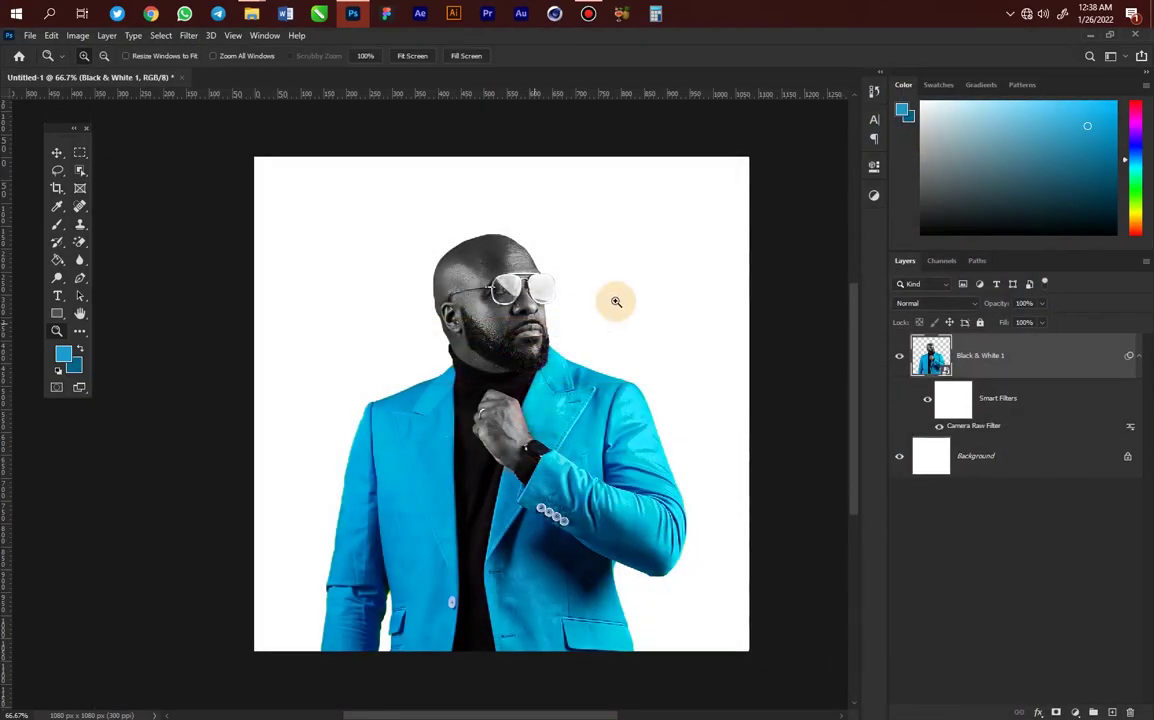
drag(340, 175, 634, 443)
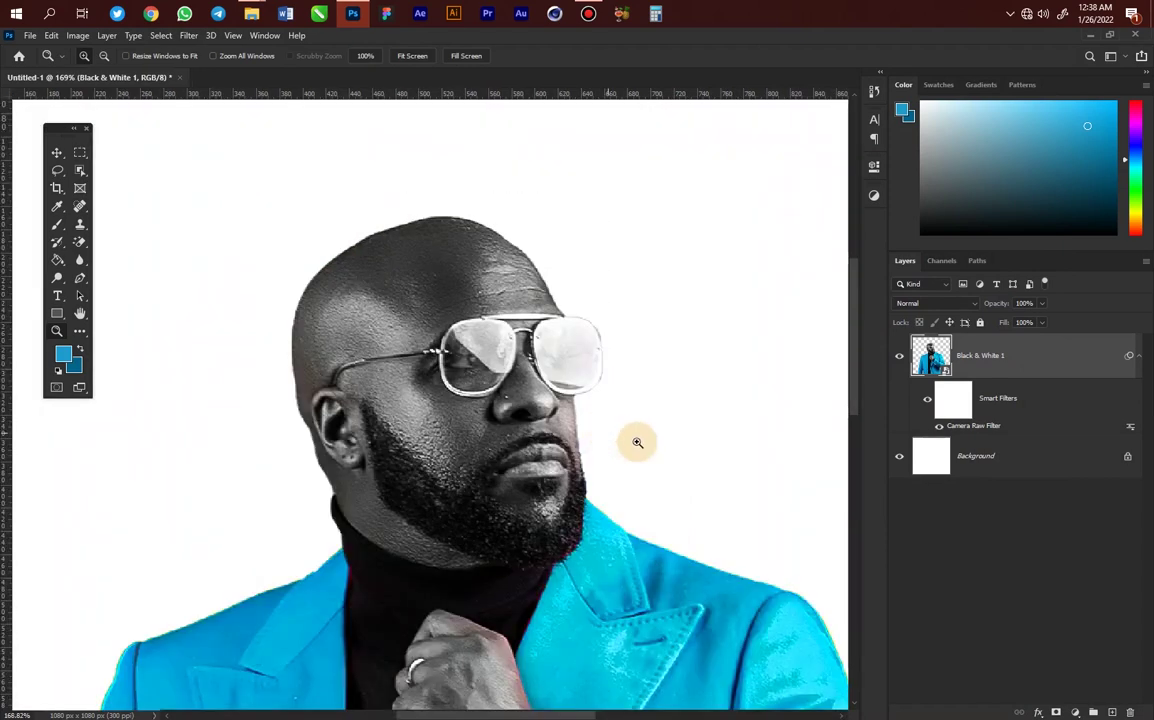
click(925, 403)
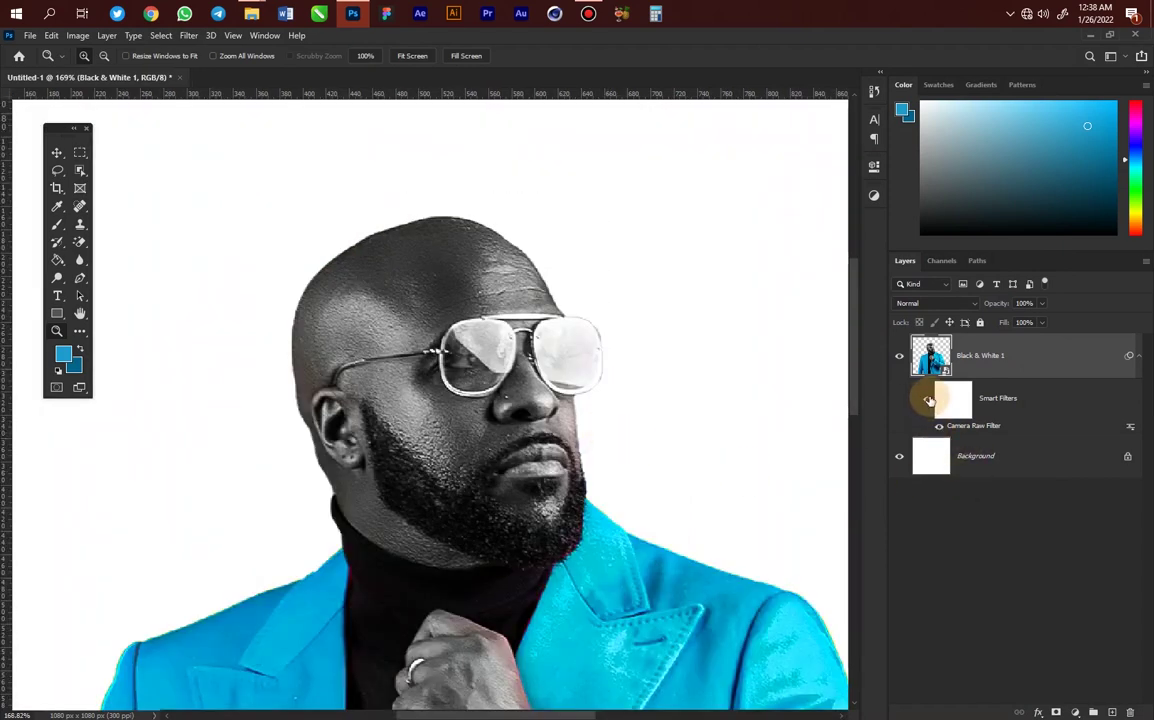
click(930, 400)
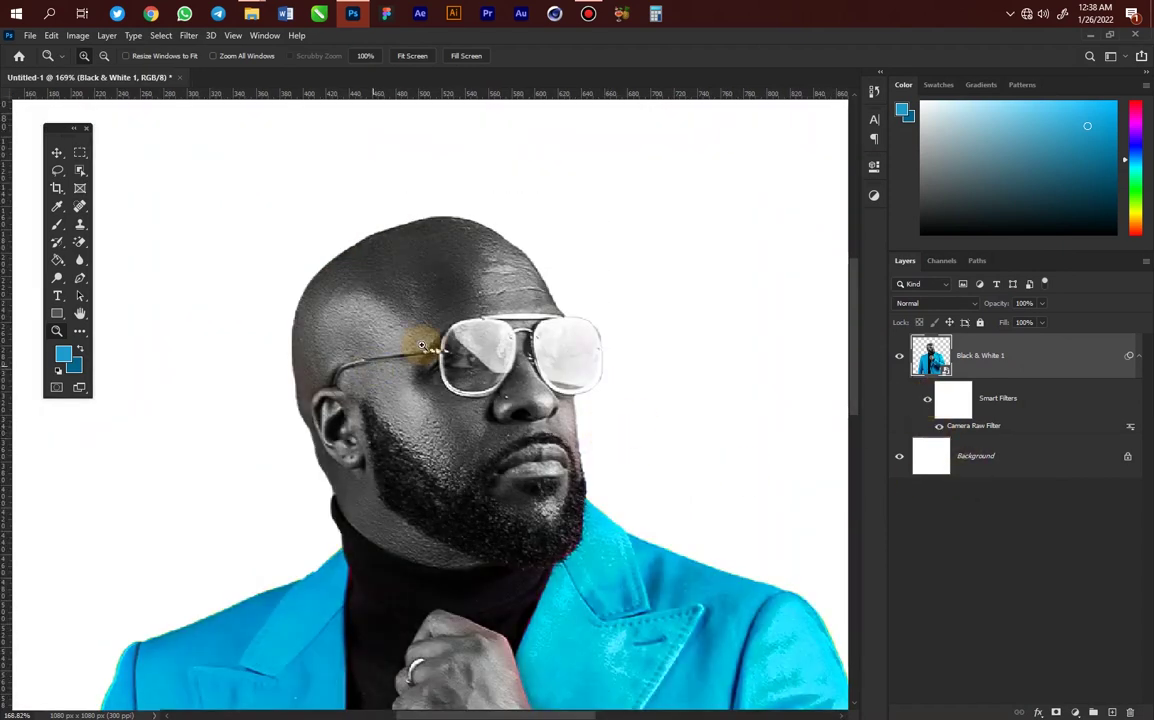
scroll(500, 388, down, 3)
scroll(607, 407, down, 3)
scroll(451, 343, up, 2)
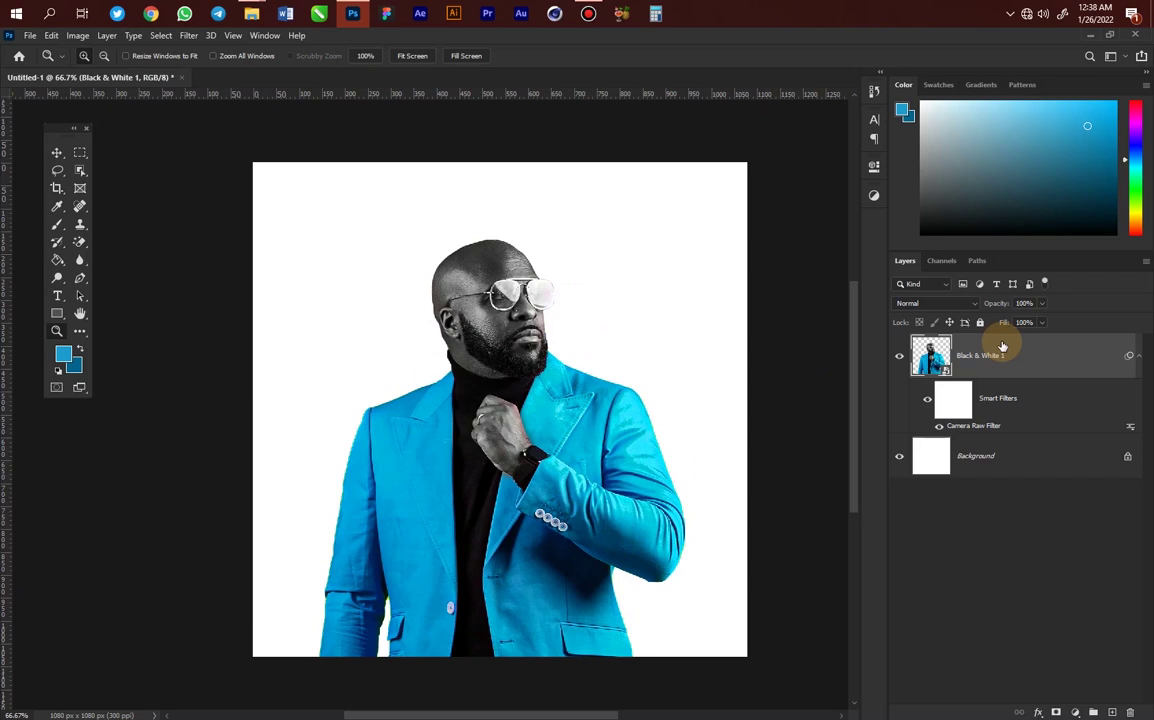
click(990, 466)
Step: Set the foreground colour to bright green #00ff96
click(63, 354)
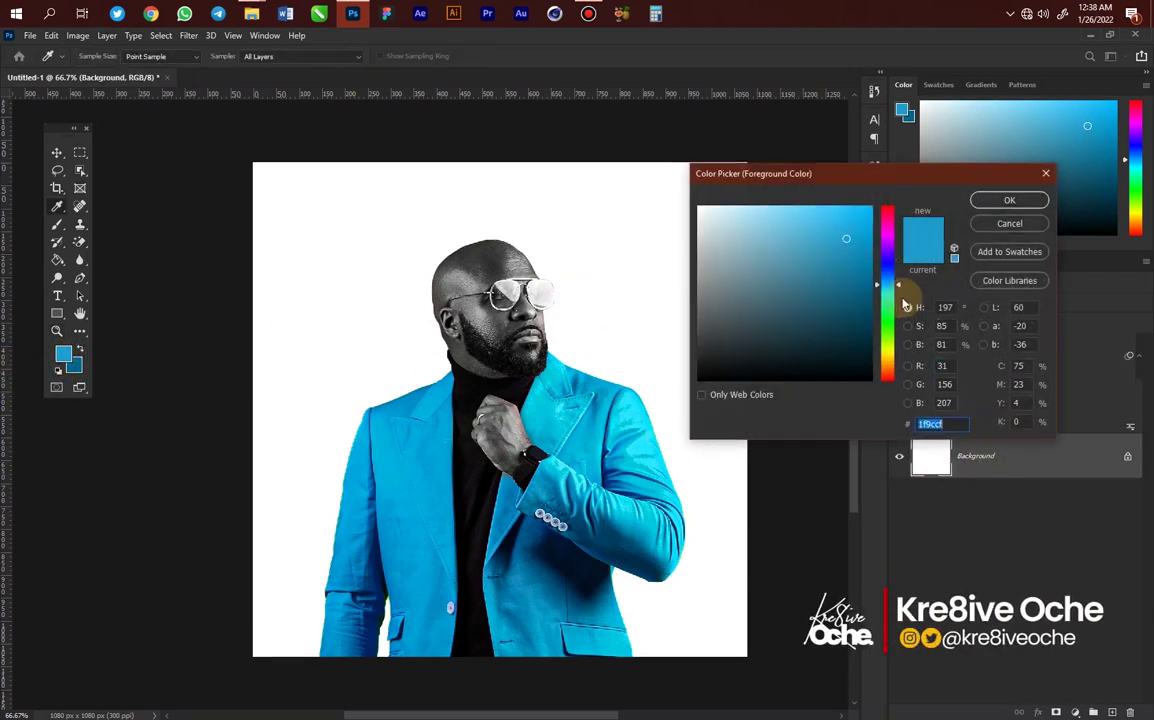
click(886, 298)
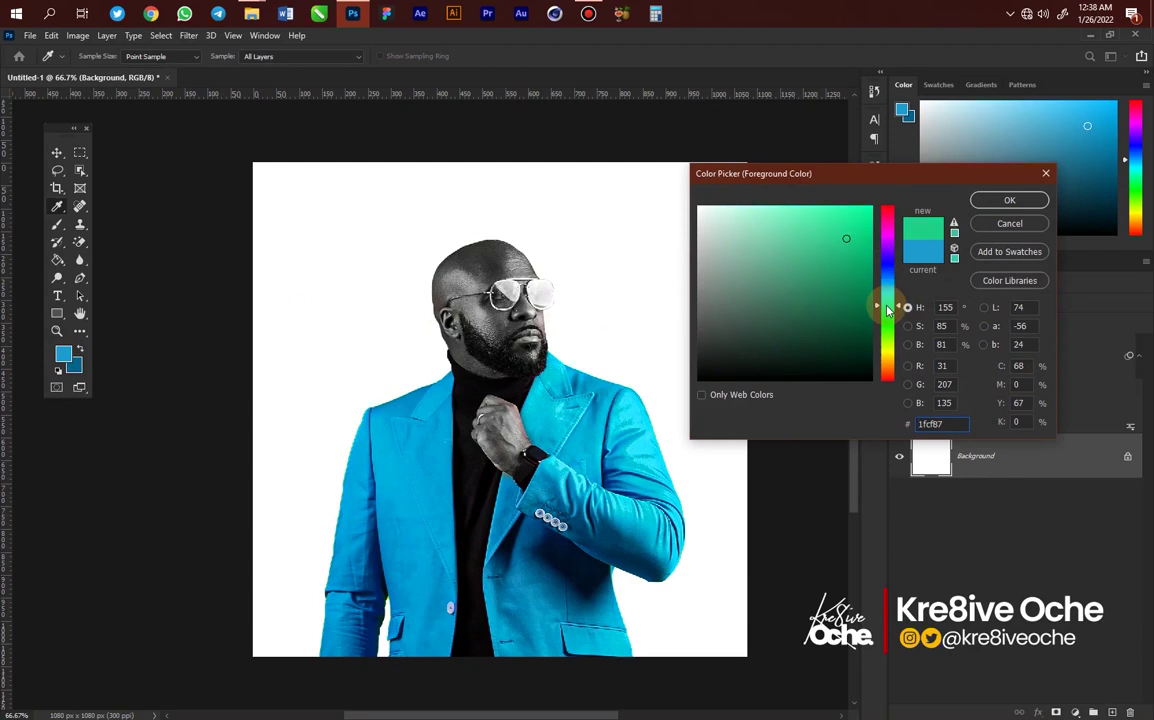
drag(794, 249, 935, 196)
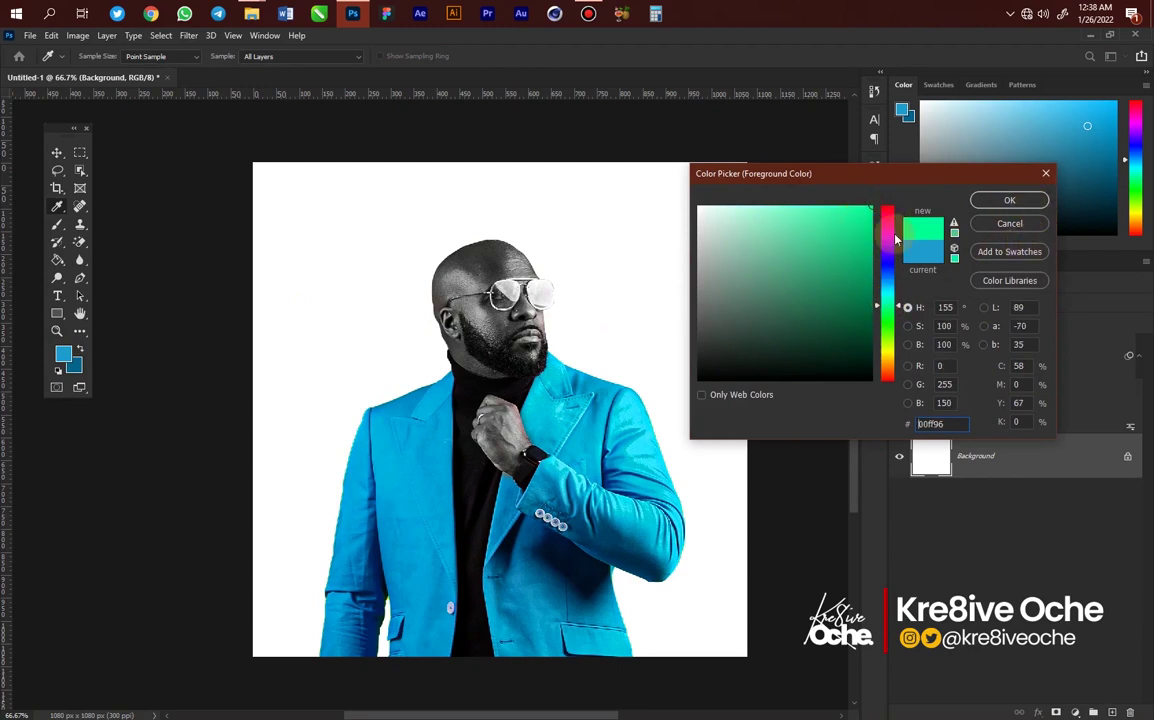
click(1009, 200)
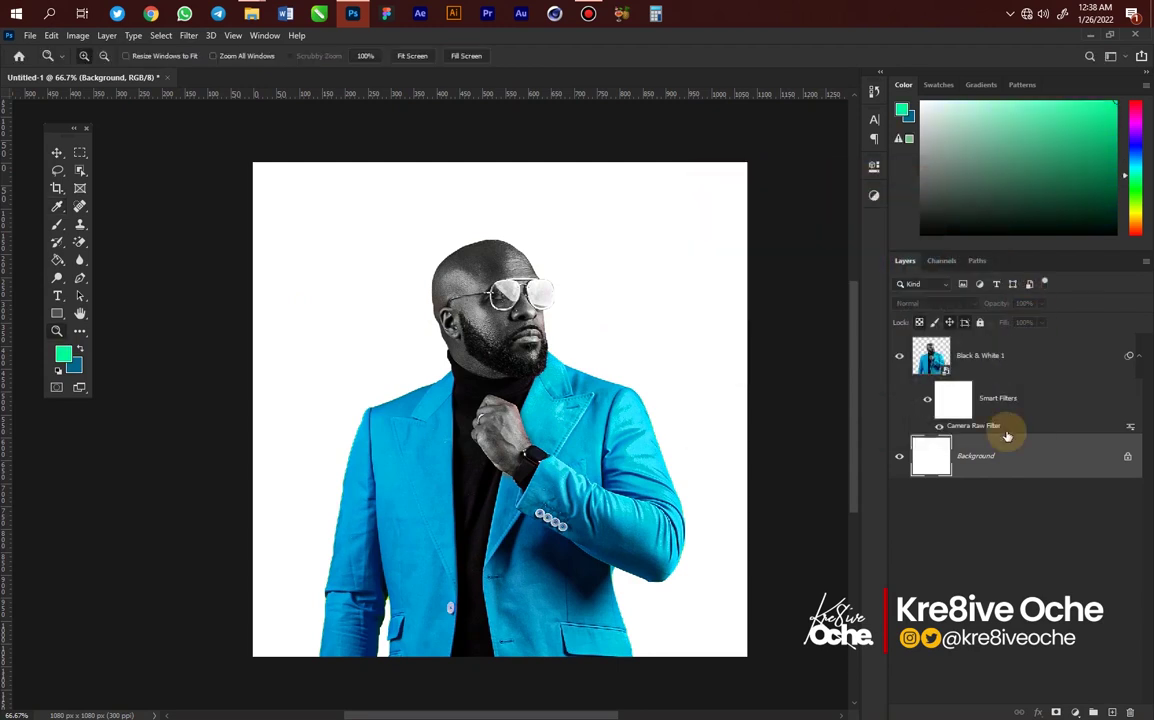
Step: Add a new layer above Background and fill it with the green using the Paint Bucket
click(1112, 711)
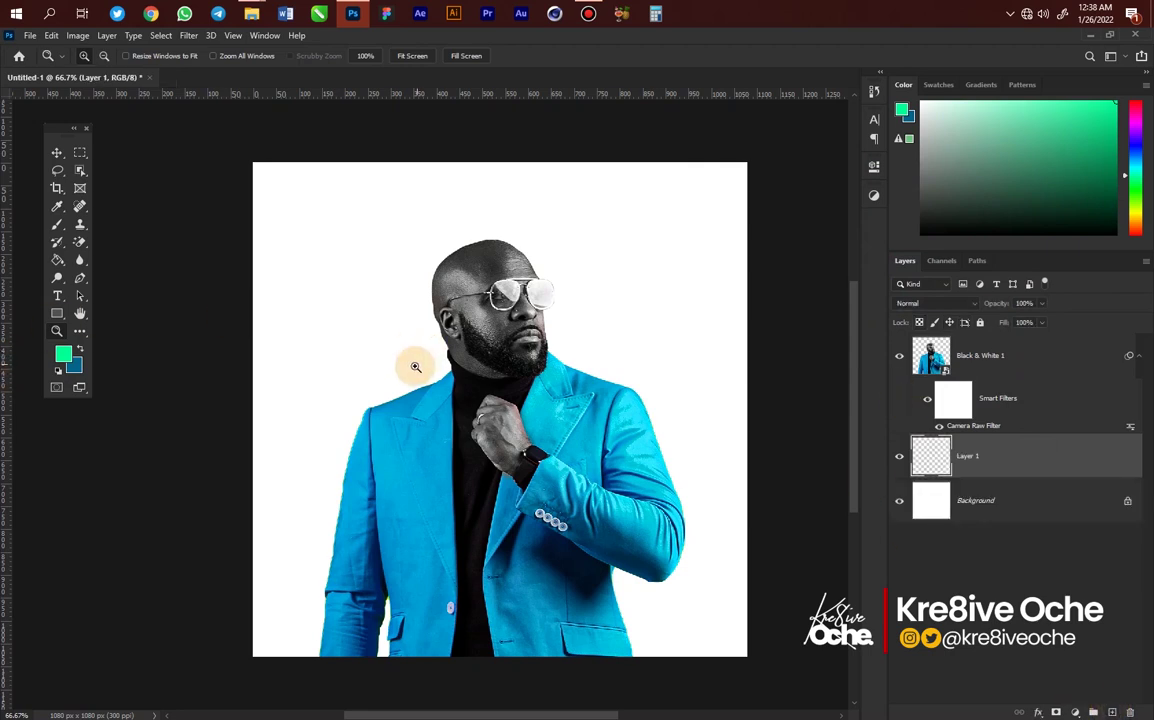
mouse_move(56, 261)
mouse_down()
mouse_move(139, 268)
mouse_move(138, 279)
mouse_up()
click(425, 277)
scroll(623, 360, down, 3)
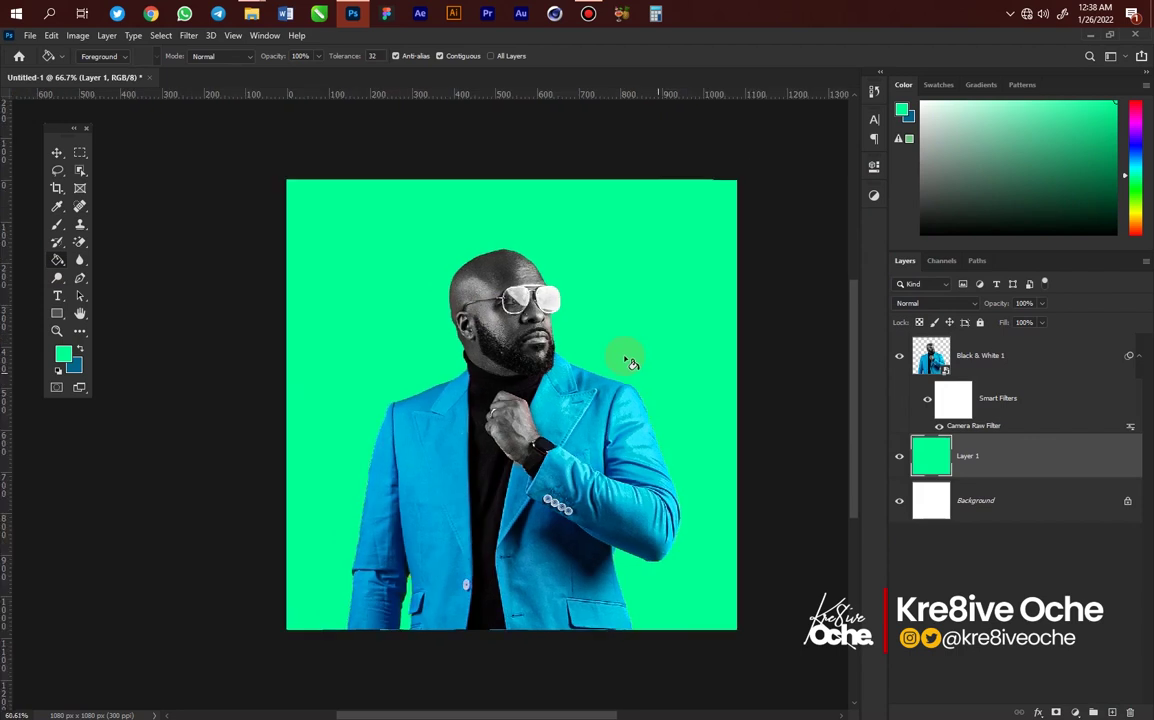
key(z)
click(598, 319)
click(598, 322)
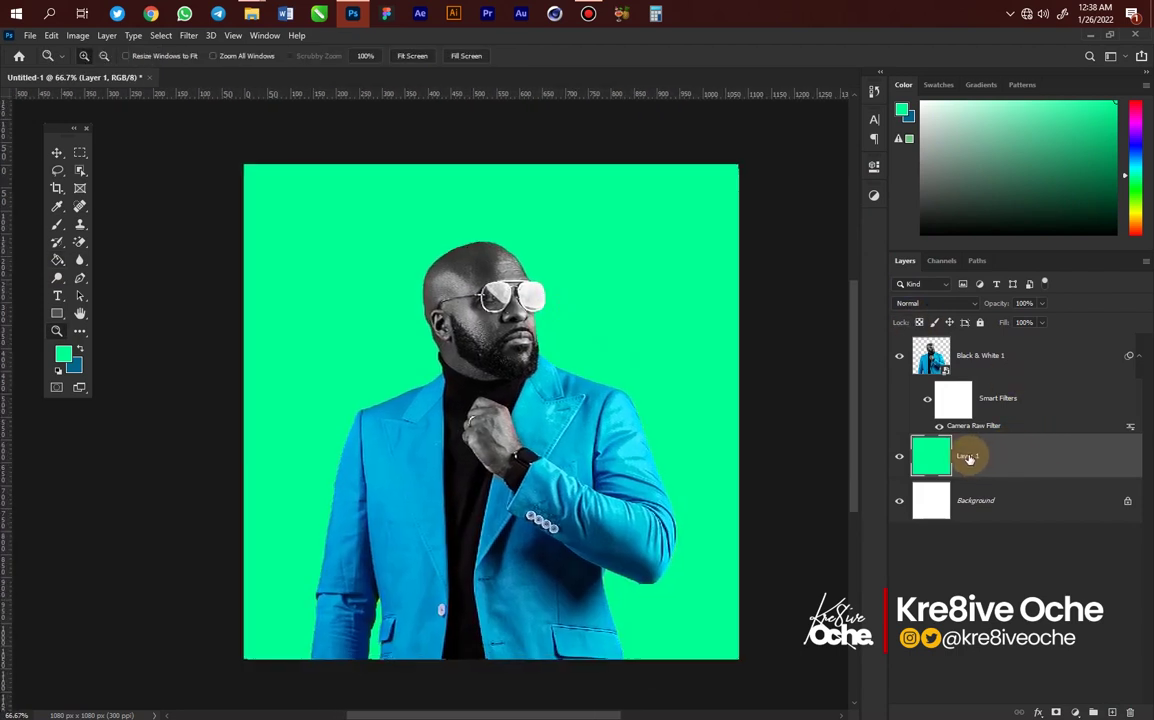
Step: Rename the green layer 'fill' and convert it to a smart object
text(fill)
right_click(966, 455)
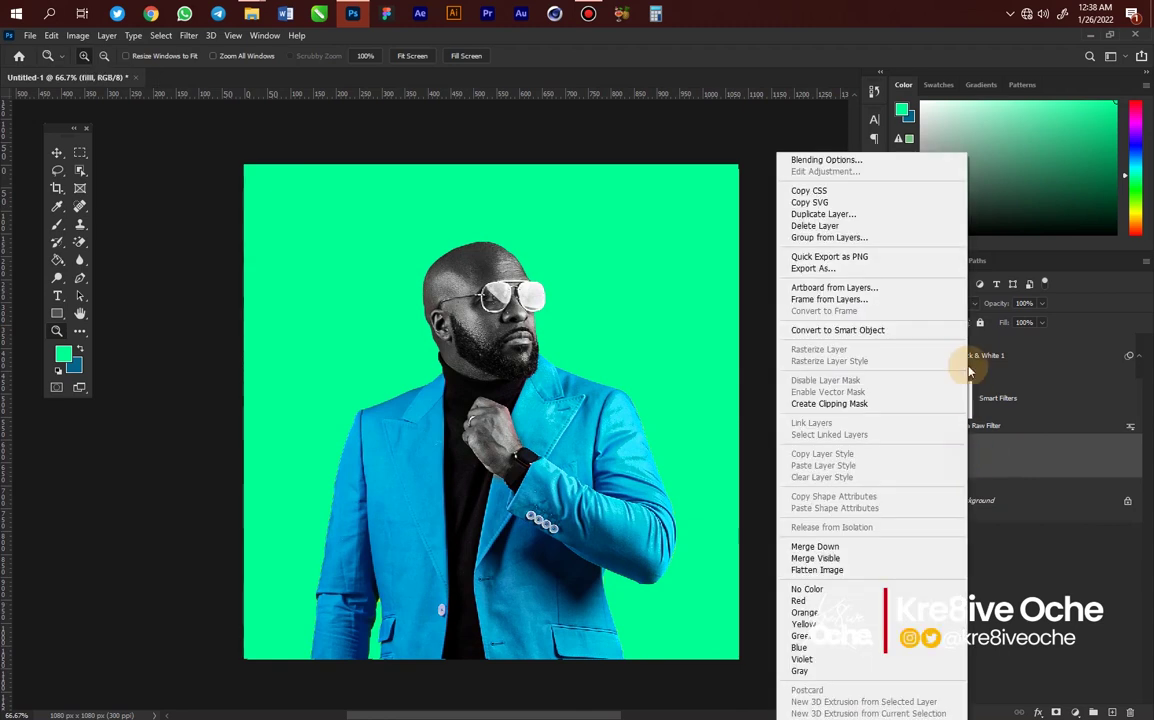
click(845, 330)
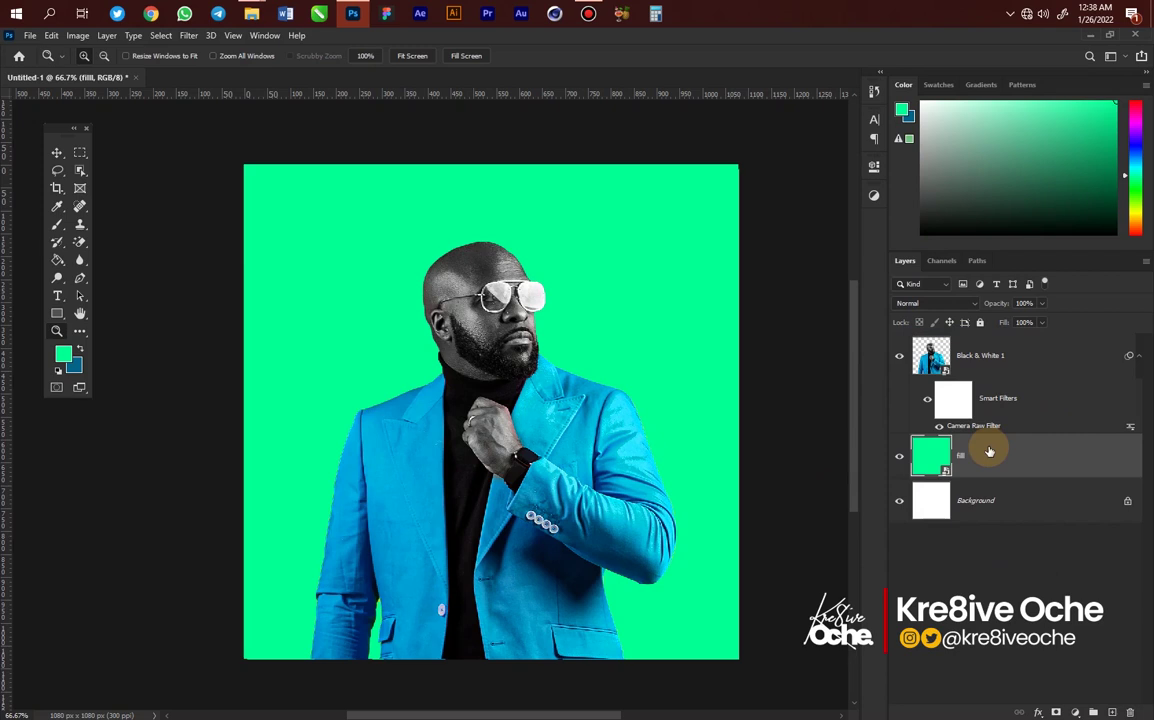
Step: Apply Filter > Noise > Add Noise at 12% to the green fill layer, then zoom out slightly
click(189, 36)
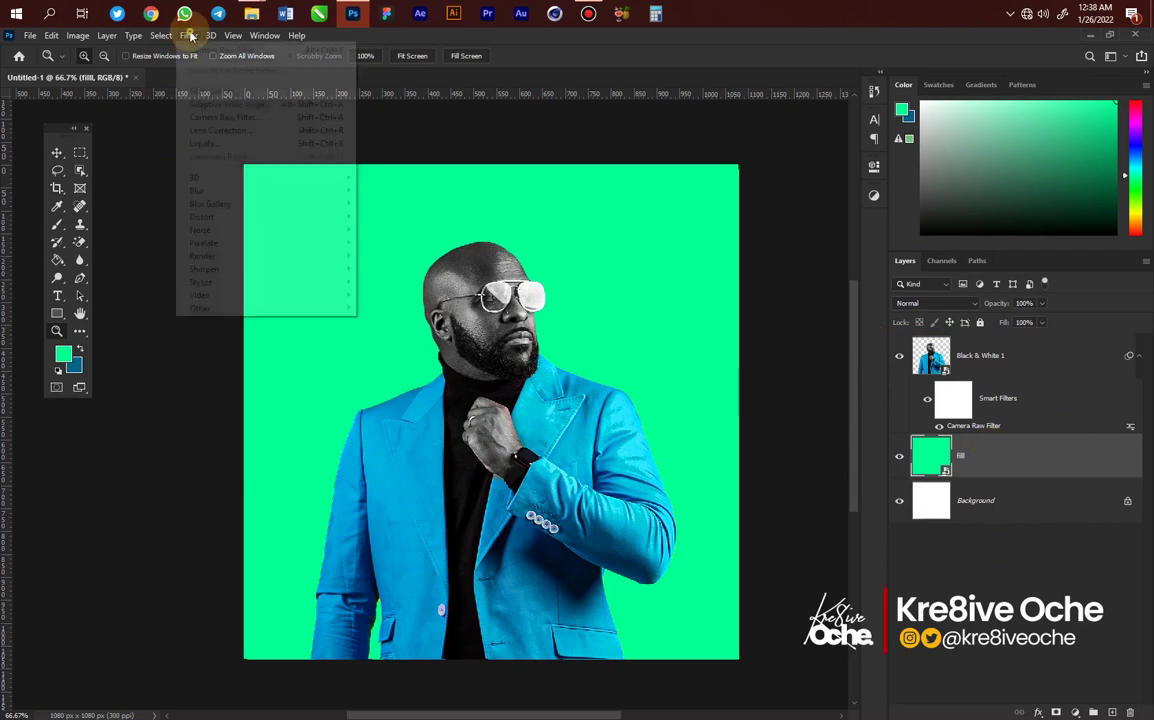
mouse_move(227, 229)
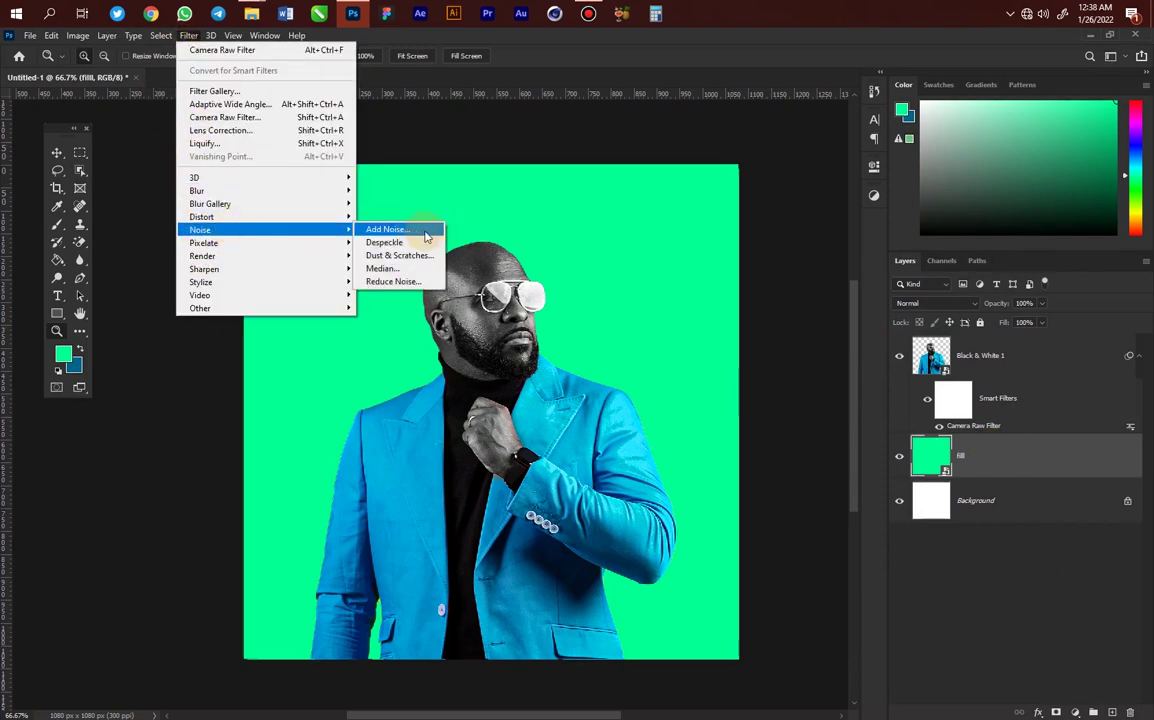
click(425, 236)
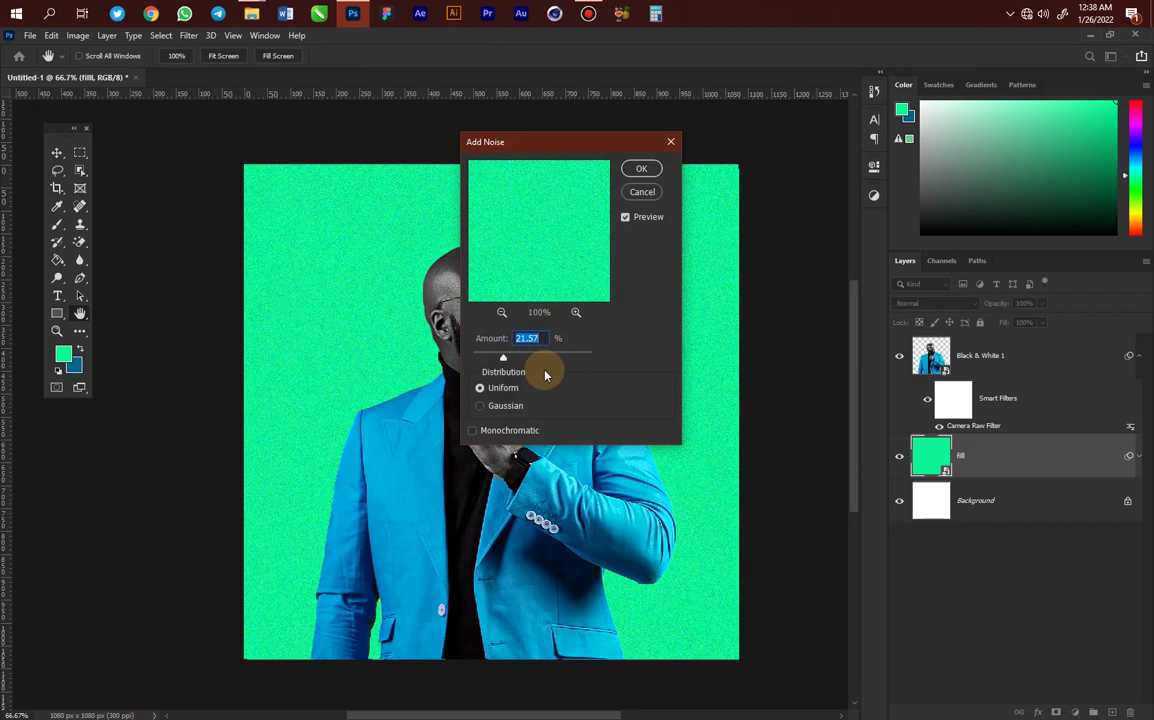
text(12)
key(Return)
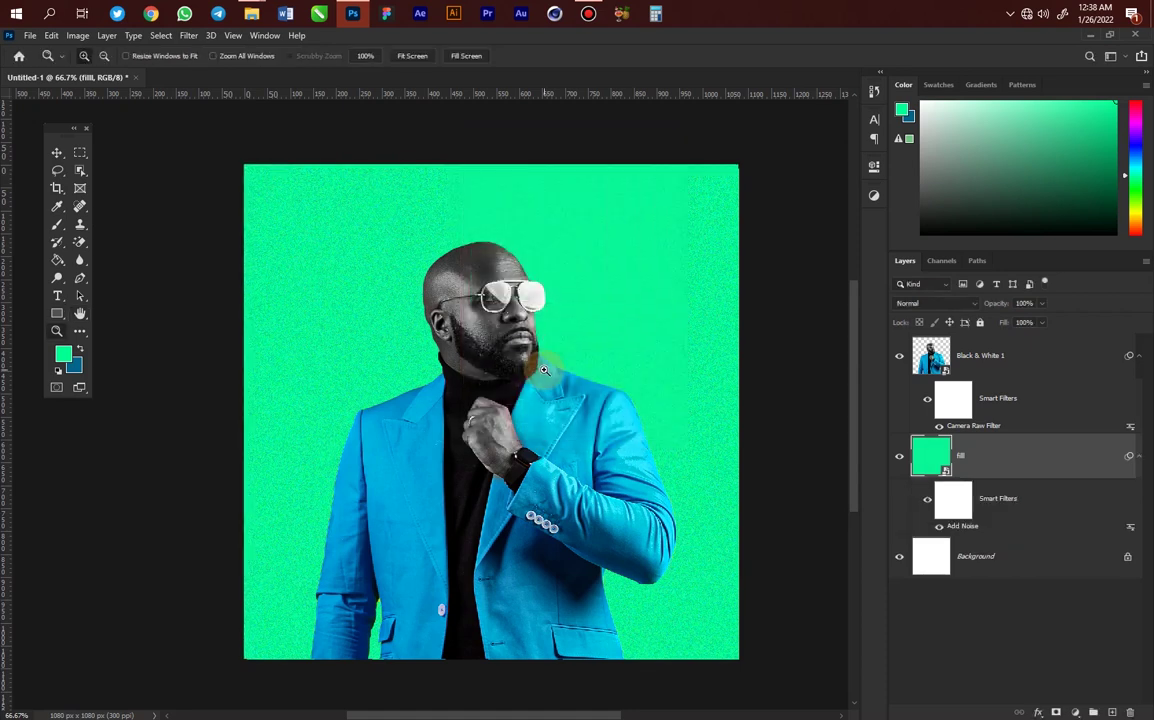
drag(599, 354, 484, 326)
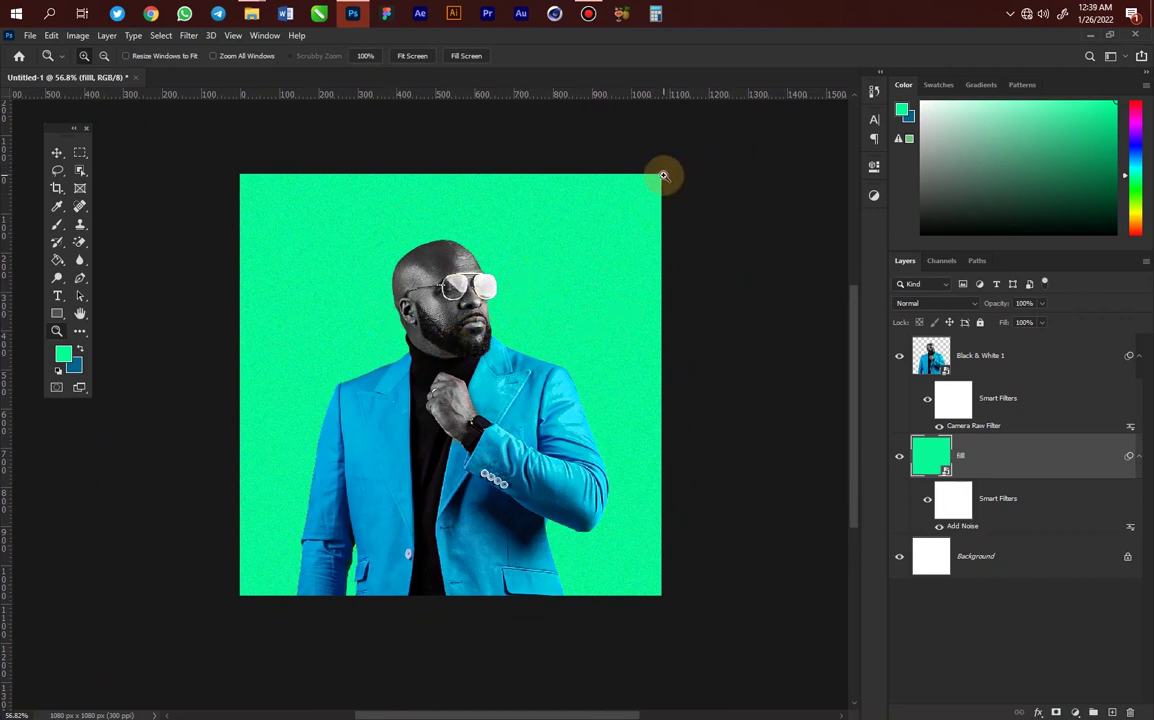
key(b)
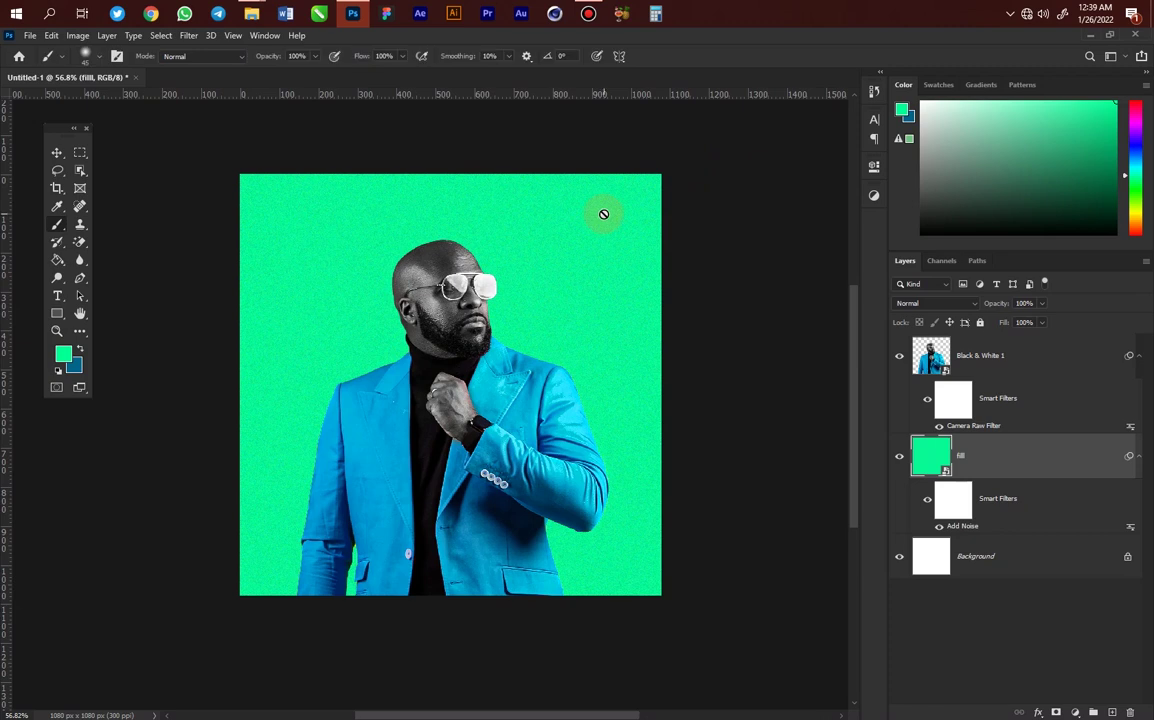
key(alt+bracketright)
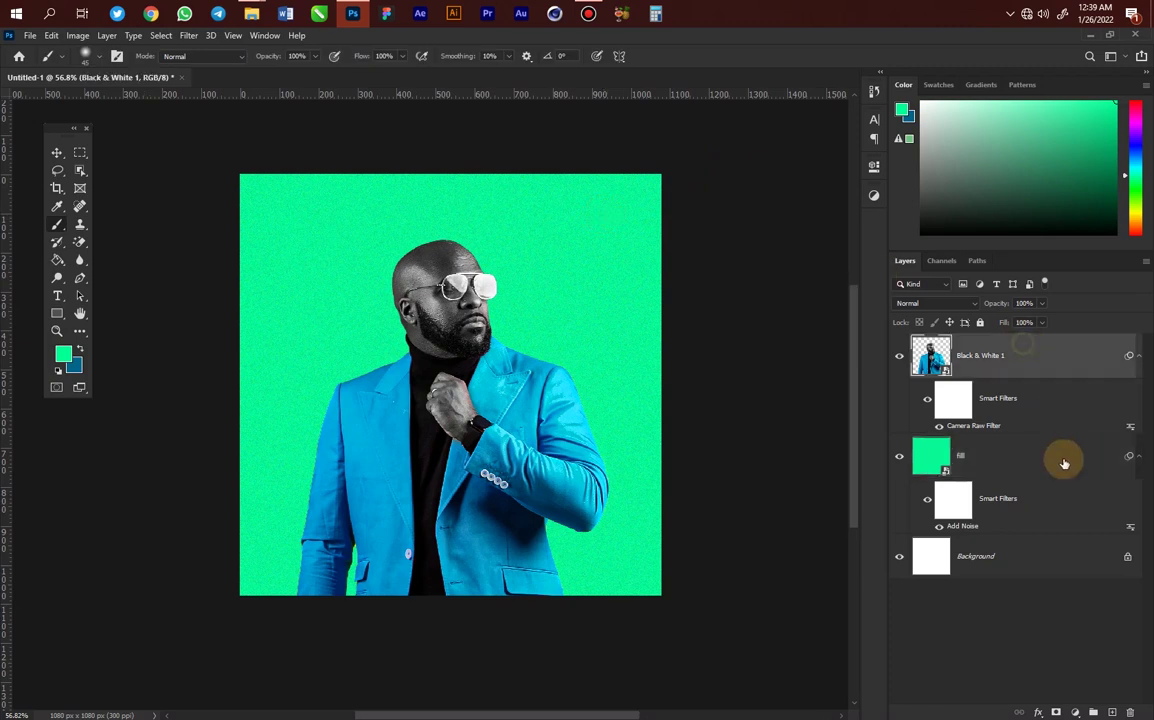
click(1108, 711)
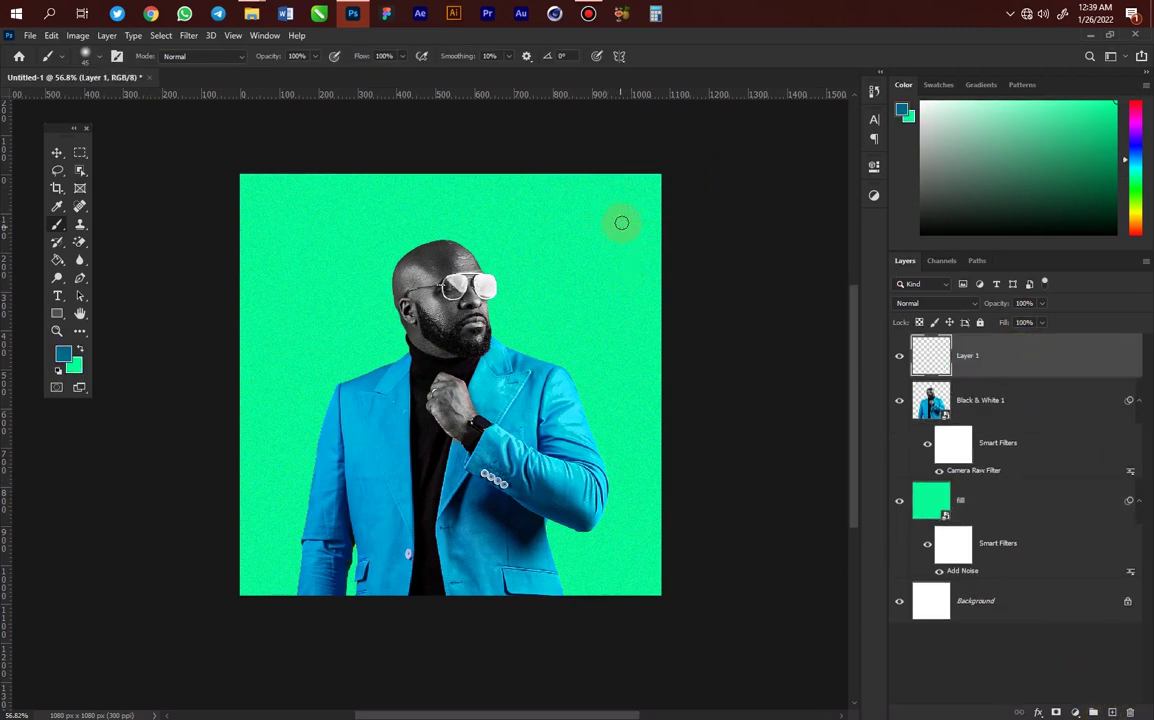
mouse_move(621, 222)
mouse_down()
mouse_move(524, 275)
mouse_move(552, 218)
mouse_move(524, 276)
mouse_move(586, 305)
mouse_up()
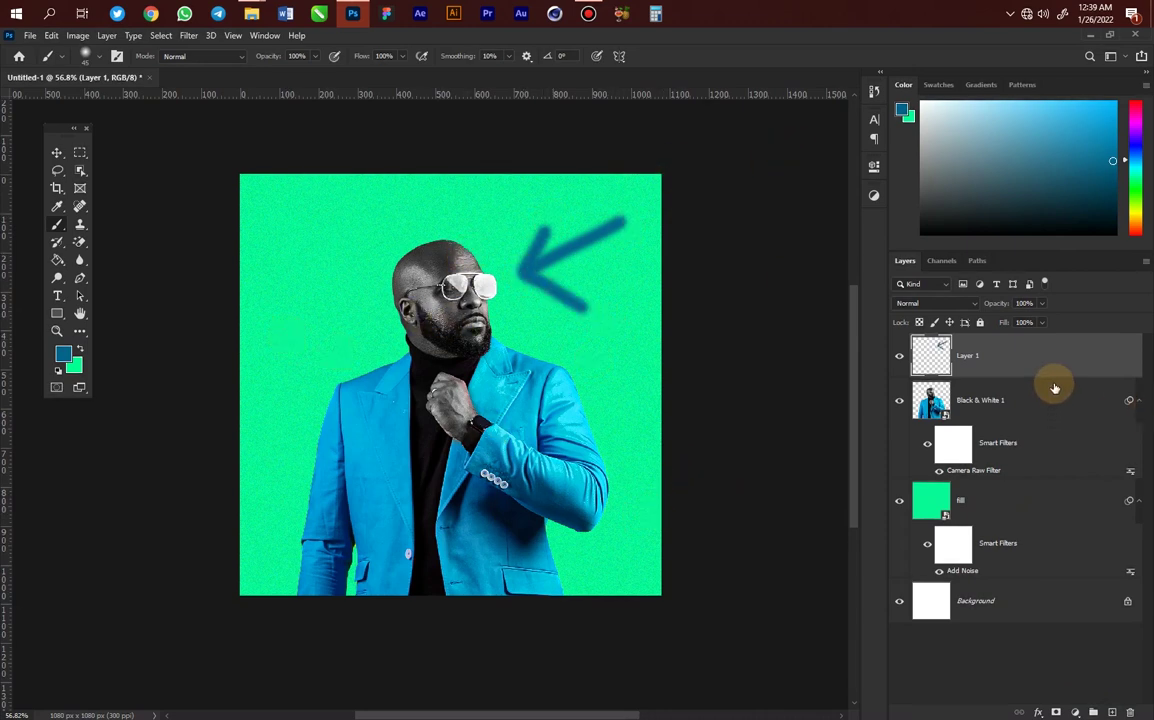
mouse_move(314, 260)
mouse_down()
mouse_move(205, 316)
mouse_move(210, 583)
mouse_move(407, 617)
mouse_move(389, 318)
mouse_move(321, 243)
mouse_move(224, 325)
mouse_up()
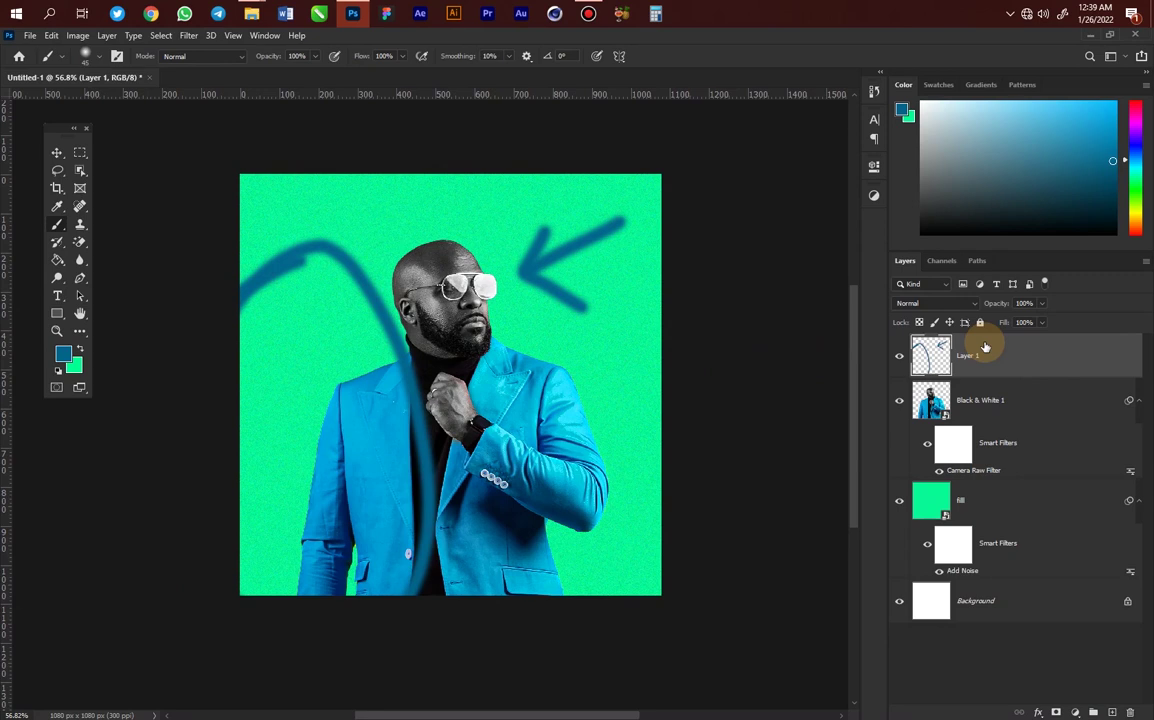
key(Delete)
right_click(1064, 366)
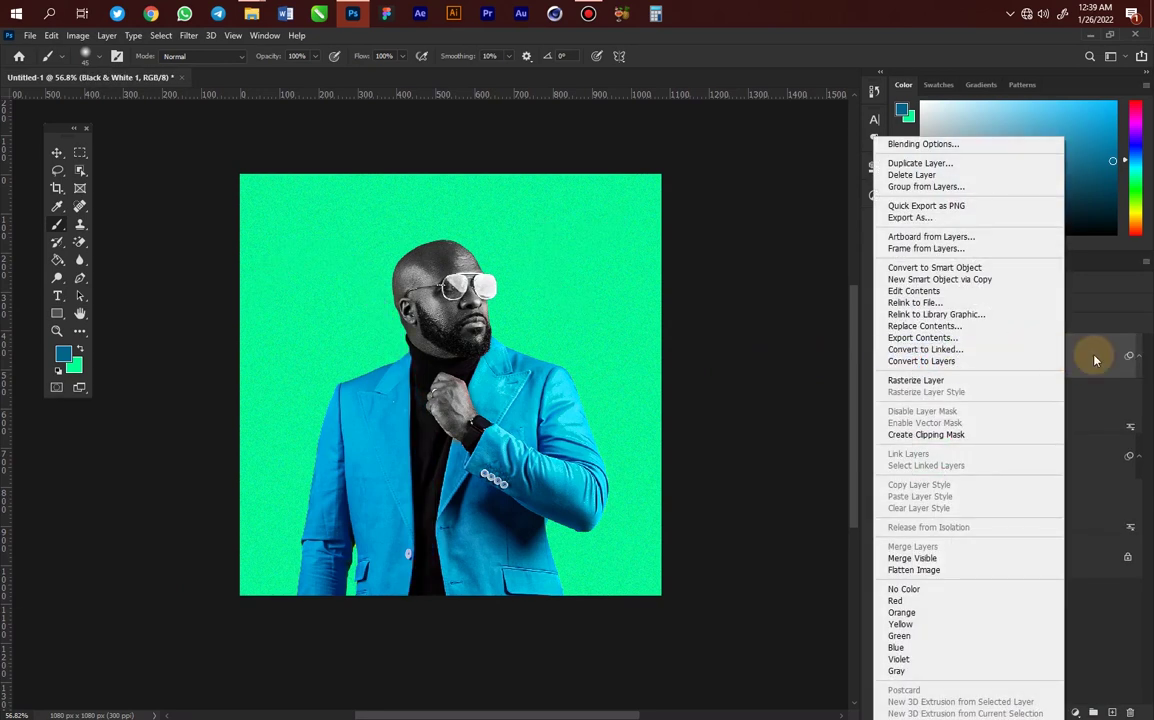
Step: Collapse the portrait layer's filter list and open its Layer Style dialog
click(1128, 365)
click(1137, 360)
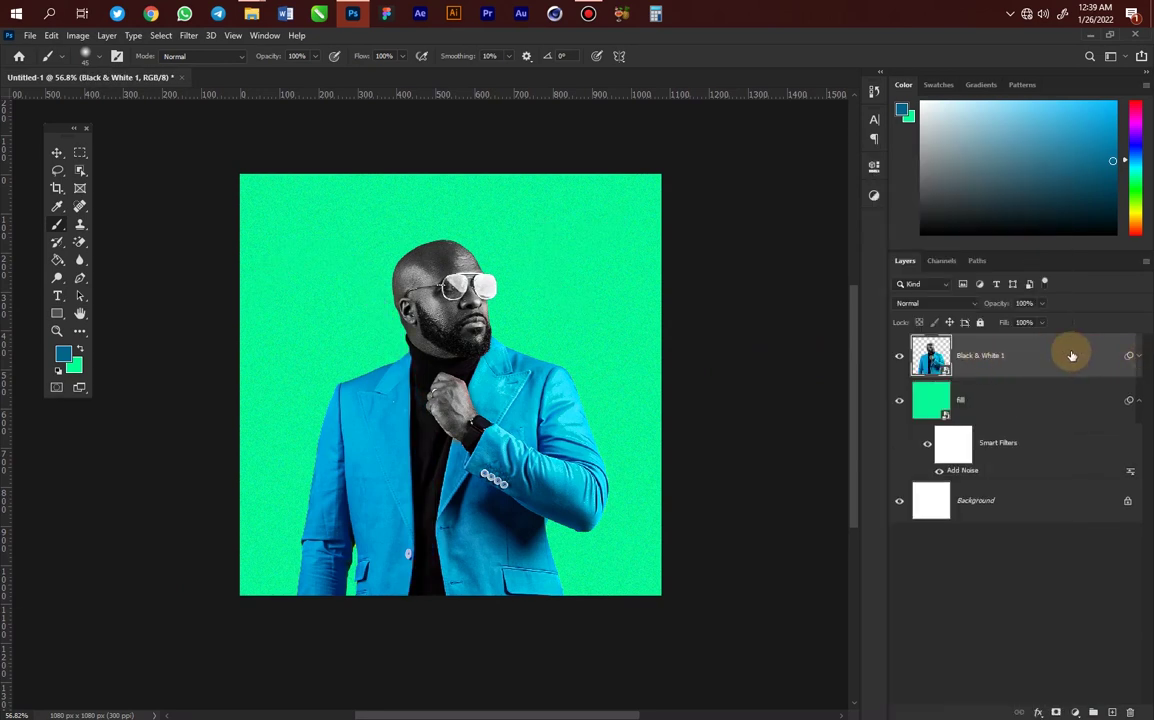
double_click(1070, 356)
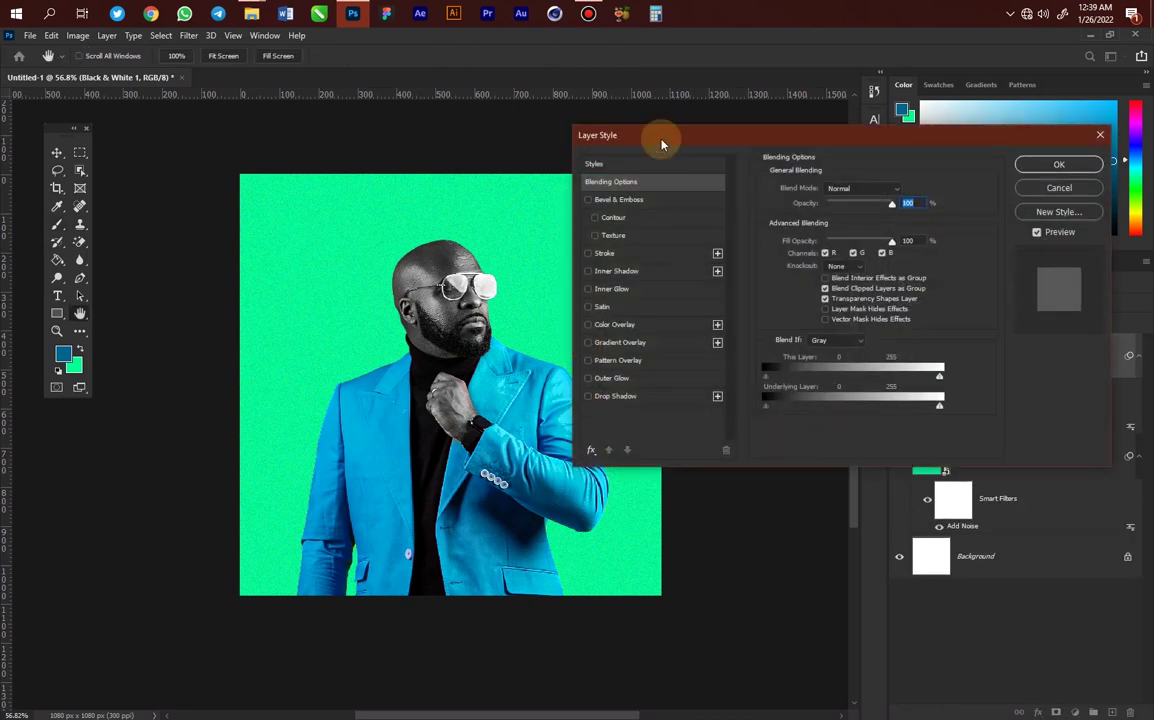
Step: Add a Drop Shadow: angle 37°, distance 124 px, size 152 px, noise 0, spread 0, opacity 44%
click(617, 398)
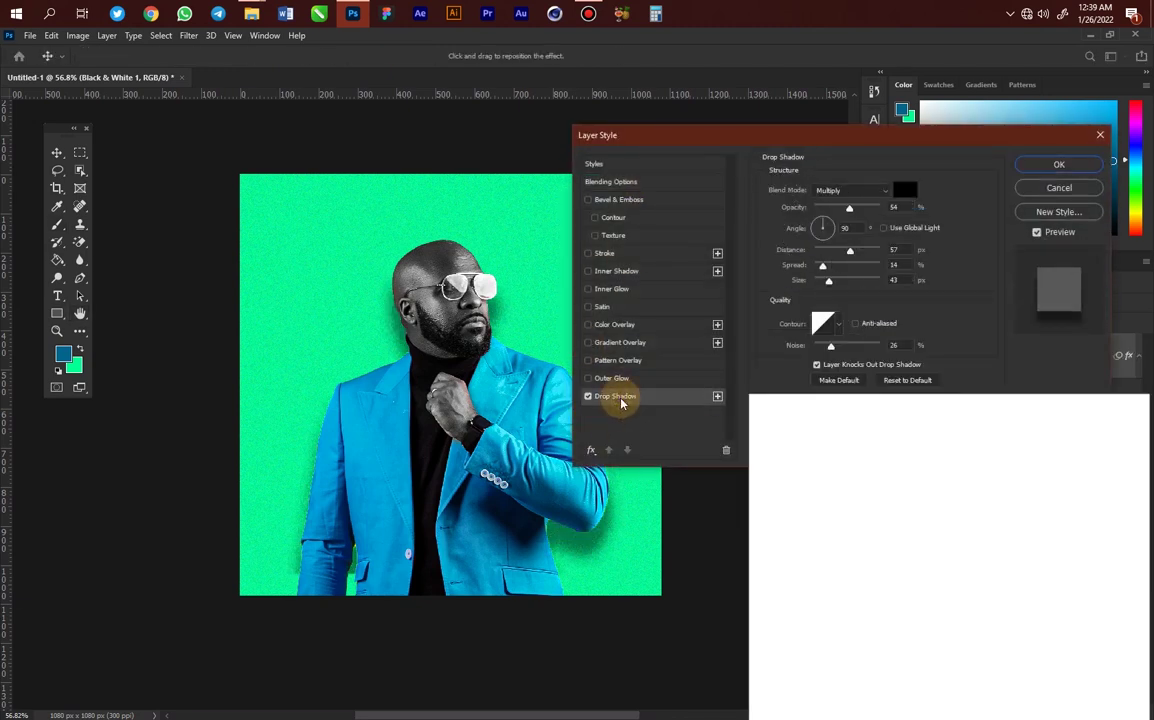
drag(822, 230, 853, 209)
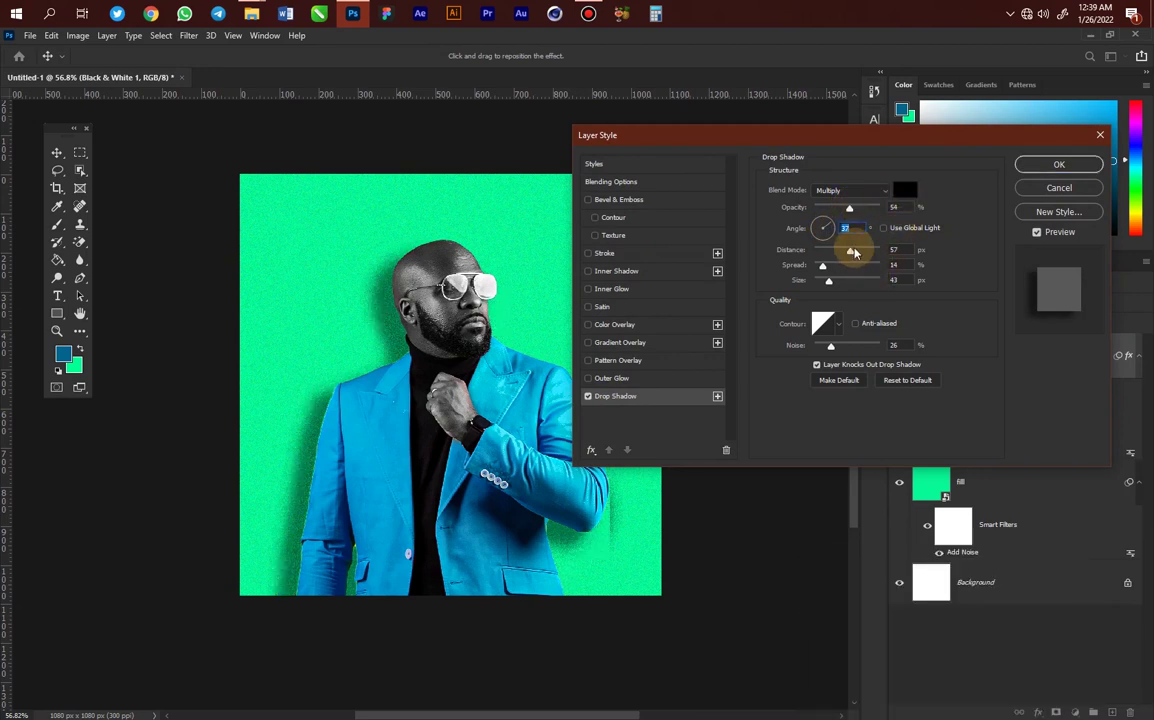
drag(854, 253, 863, 252)
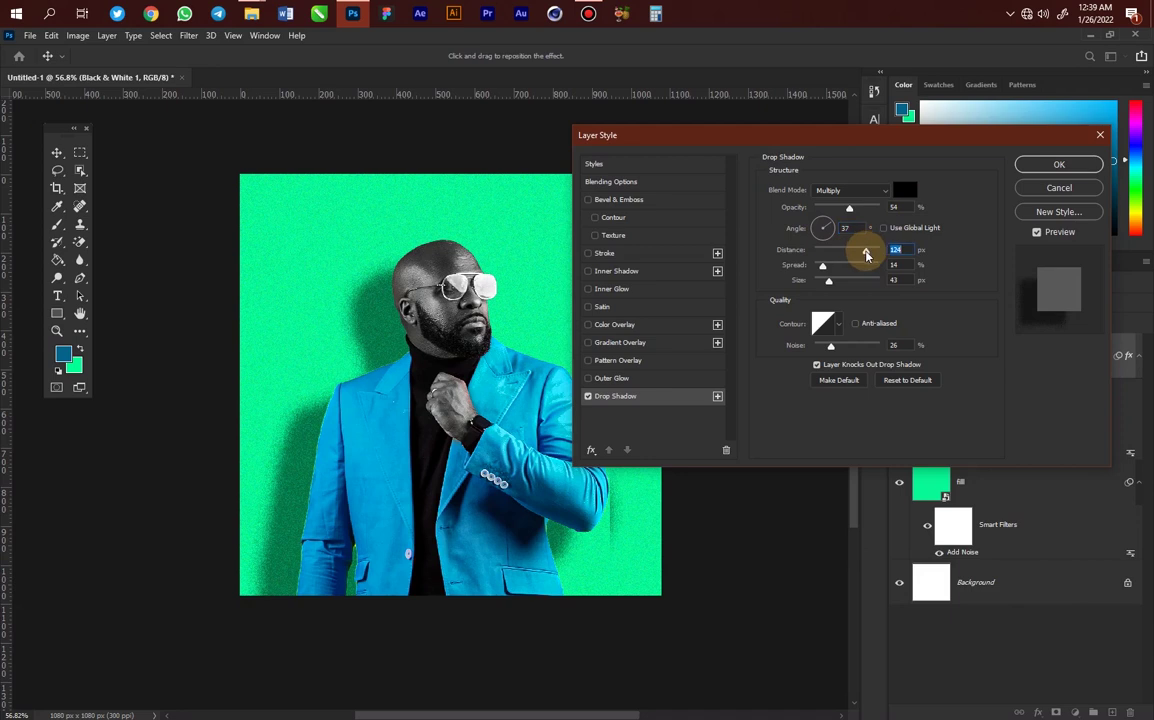
drag(832, 350, 814, 346)
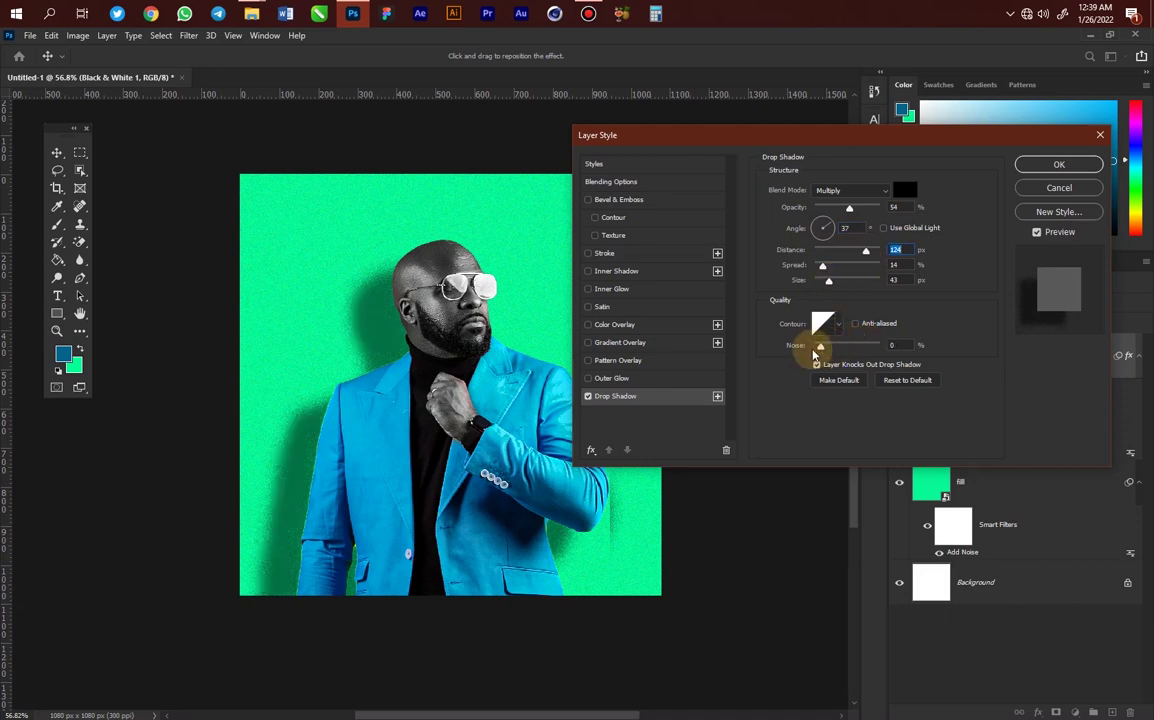
drag(827, 283, 857, 280)
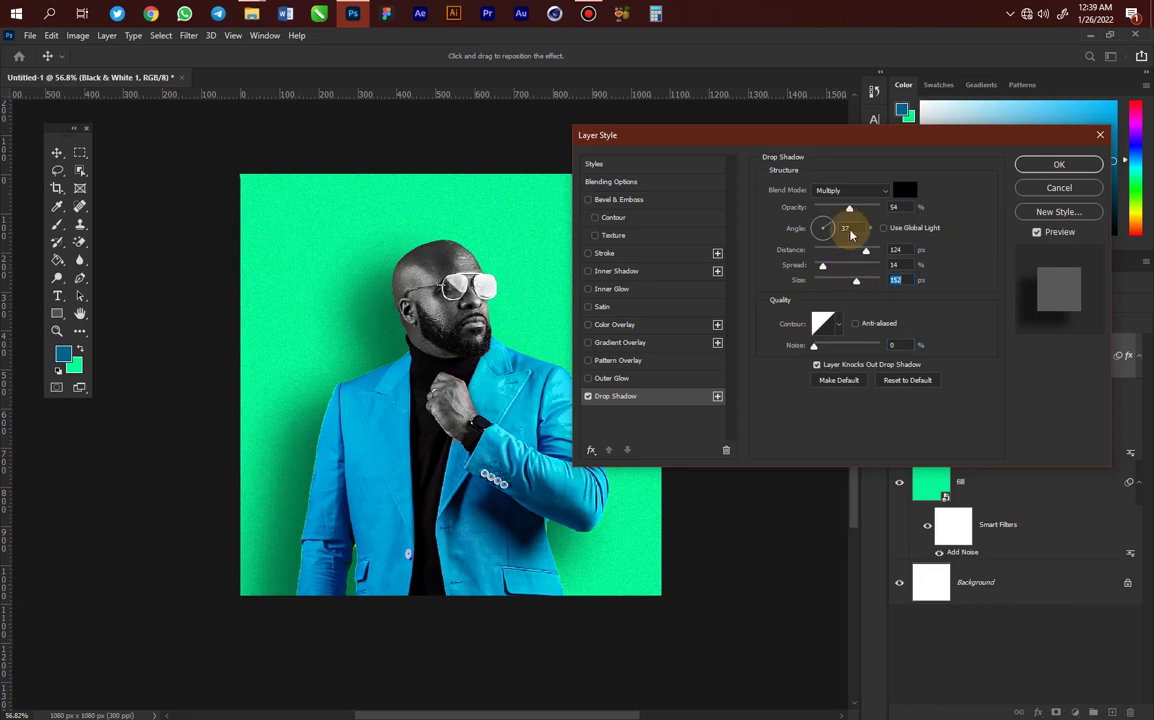
mouse_move(845, 211)
mouse_down()
mouse_move(832, 211)
mouse_move(845, 220)
mouse_up()
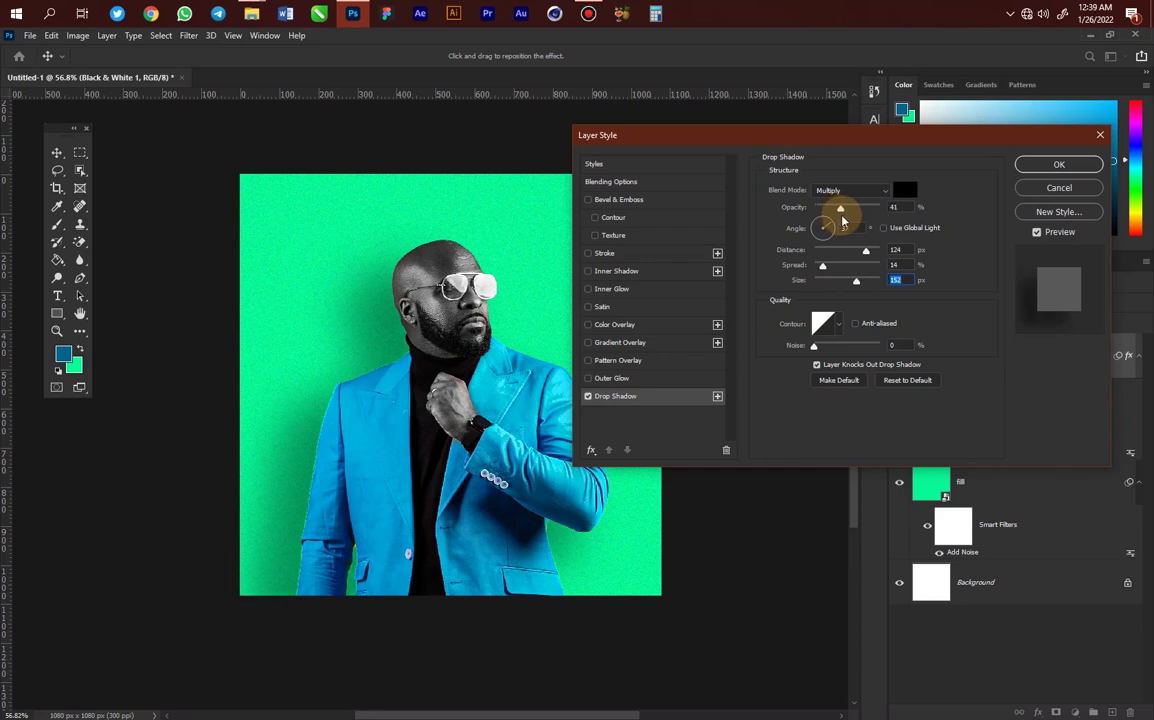
drag(822, 277, 864, 311)
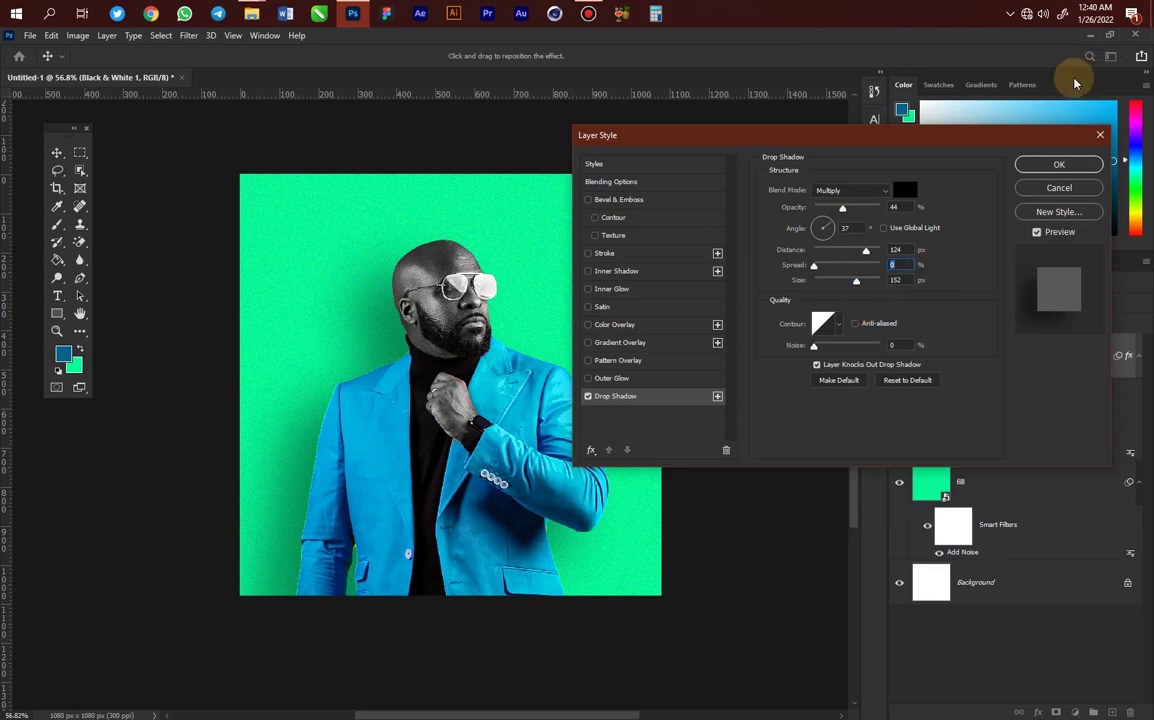
click(1059, 168)
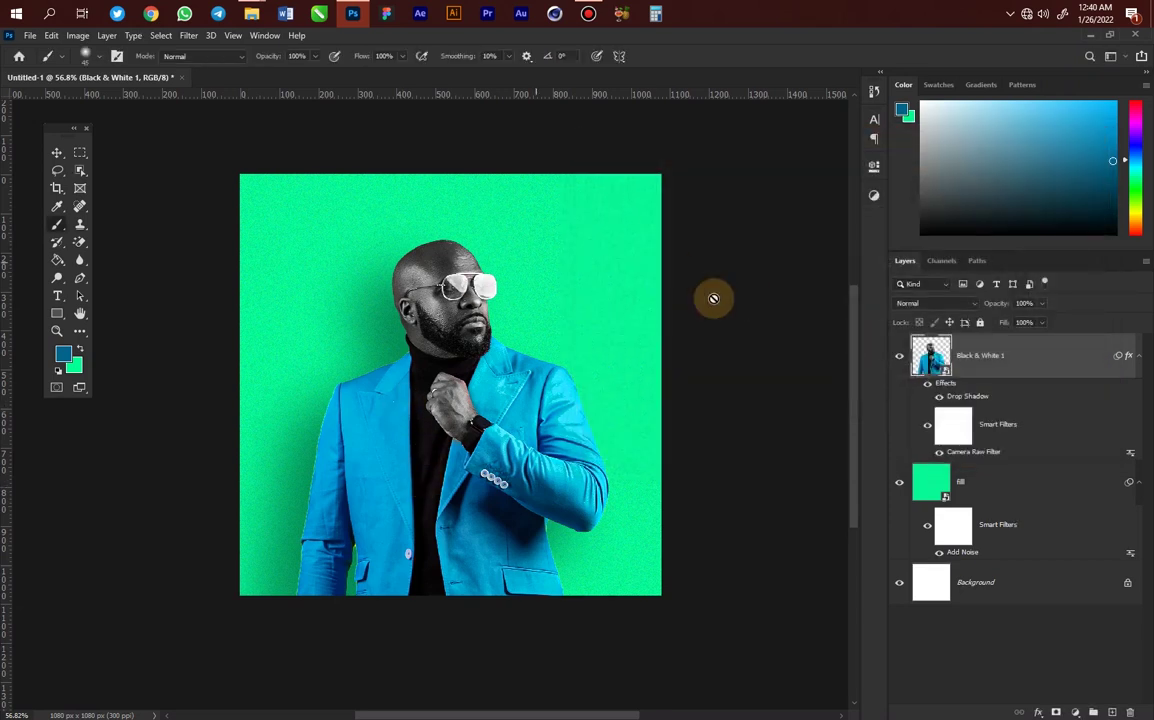
Step: Add a new empty layer clipped to the man's portrait
click(1112, 712)
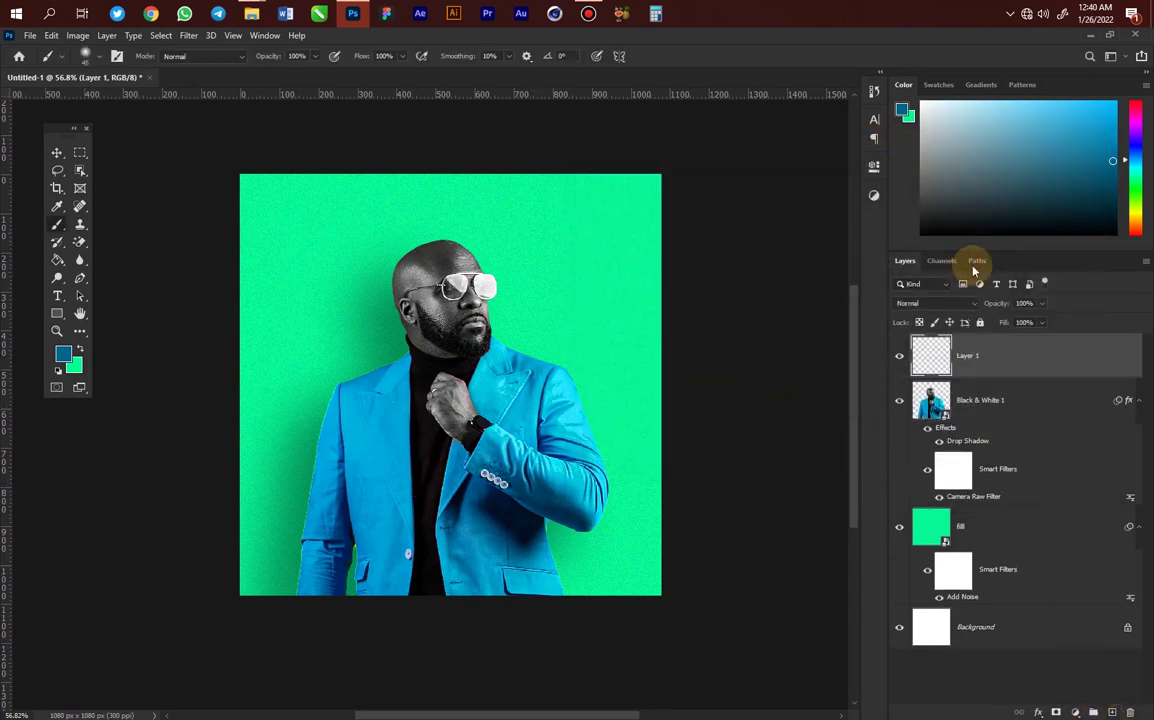
right_click(1024, 365)
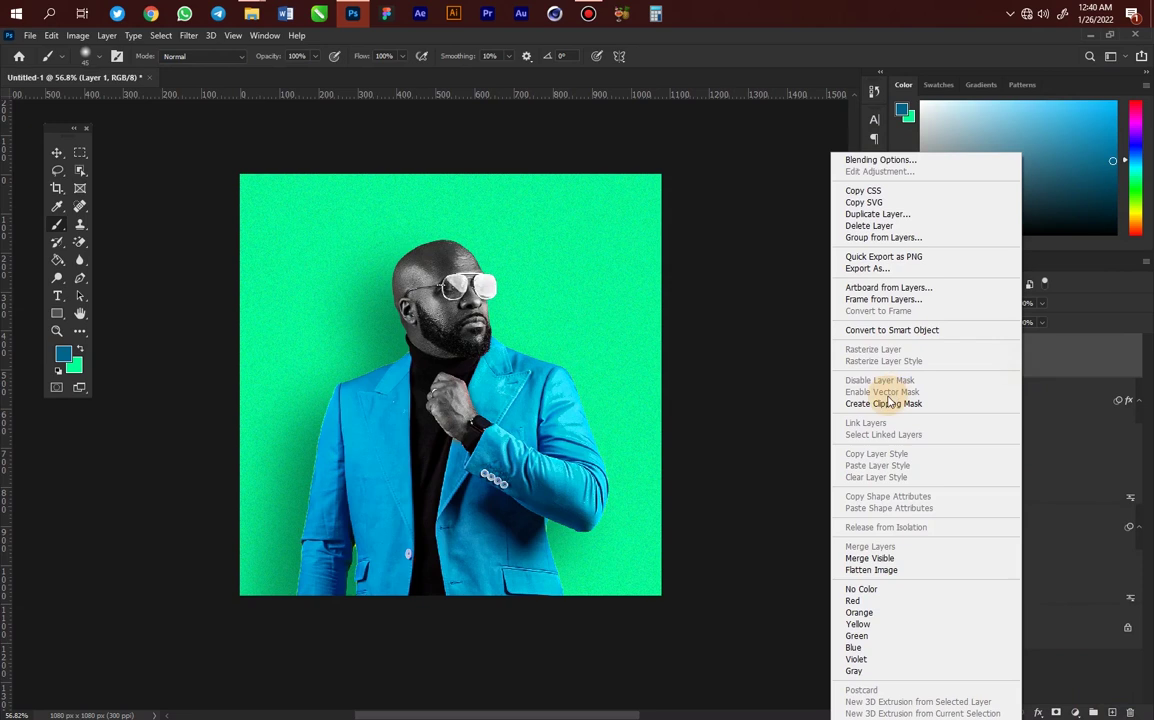
click(886, 402)
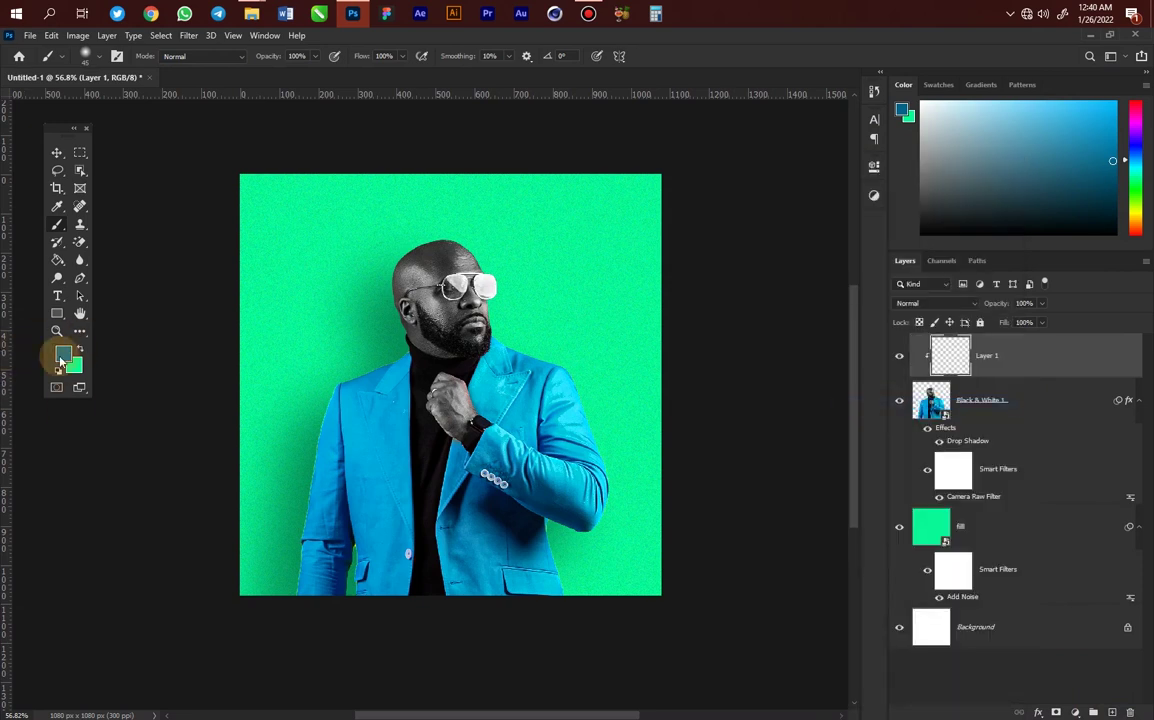
Step: Sample a near-black from the collar and paint it over the man's left side with a large soft brush
click(61, 360)
click(388, 336)
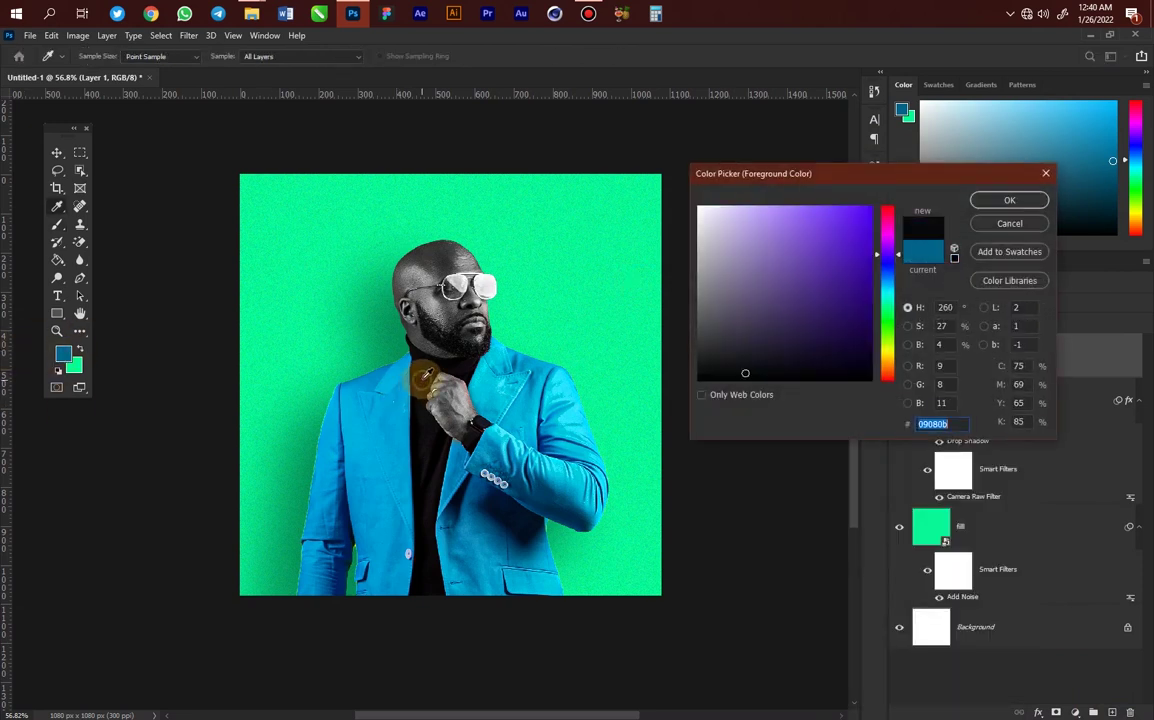
click(1010, 200)
key(b)
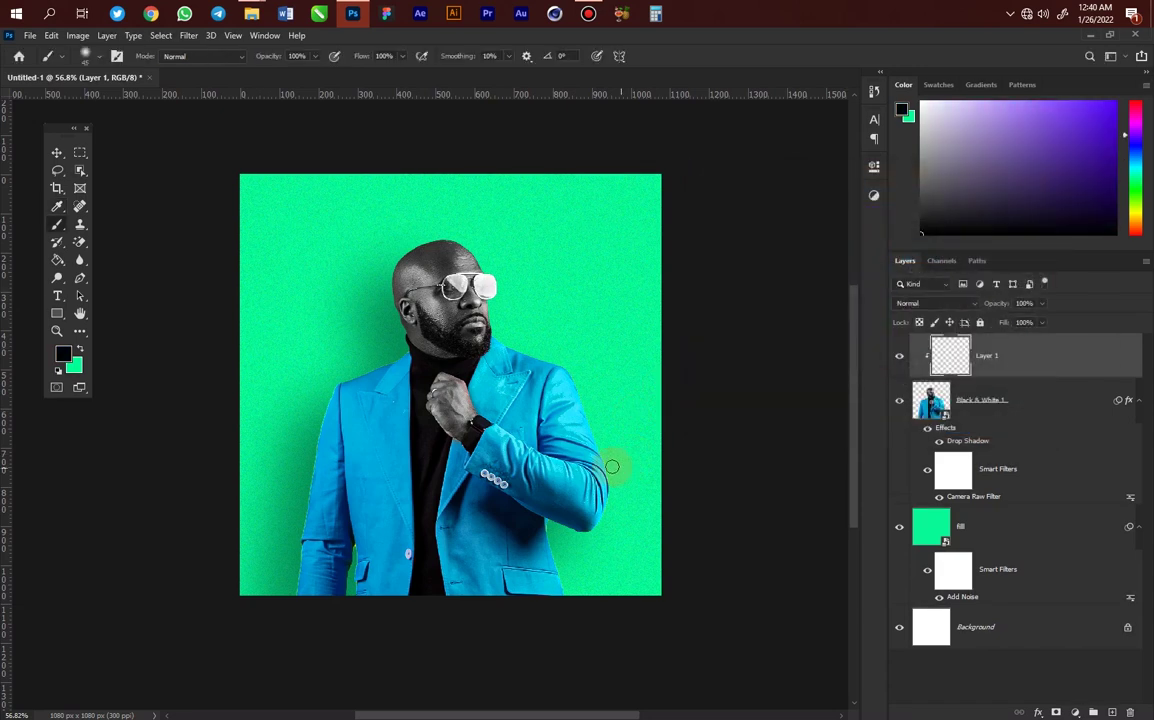
drag(447, 279, 459, 284)
key(bracketright)
key(bracketright)
key(bracketright)
key(bracketright)
key(bracketright)
key(bracketright)
key(bracketright)
key(bracketright)
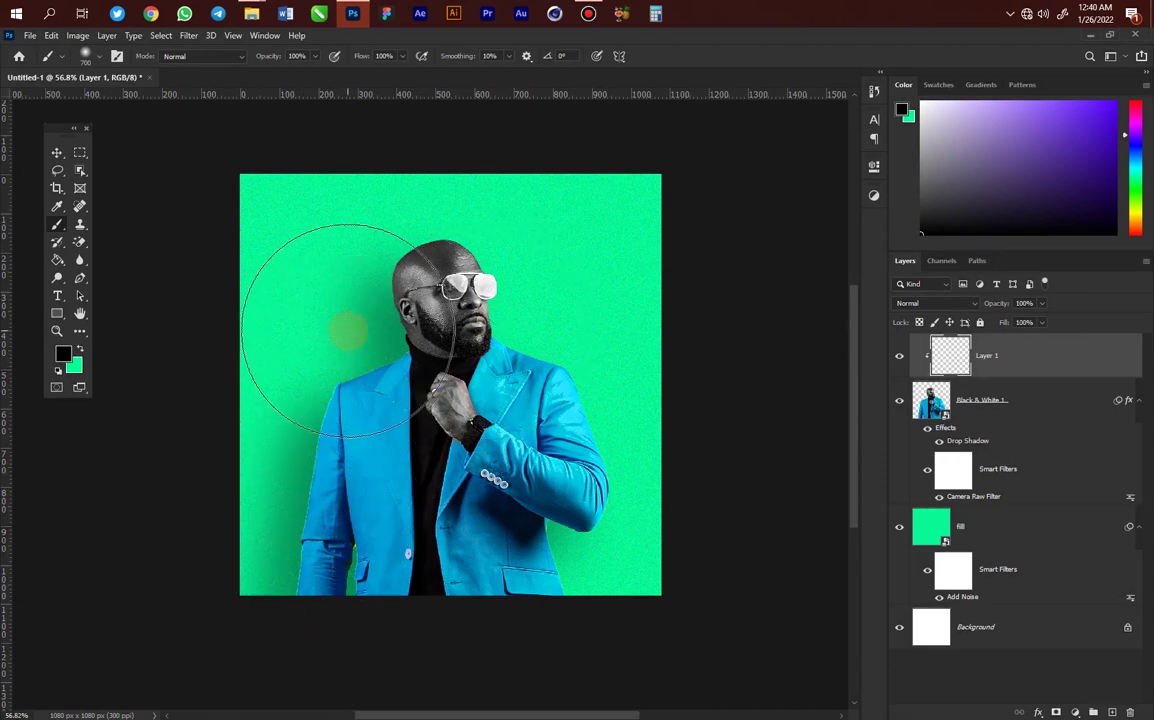
mouse_move(345, 335)
mouse_down()
mouse_move(270, 475)
mouse_move(259, 563)
mouse_move(322, 694)
mouse_move(284, 546)
mouse_move(427, 667)
mouse_move(299, 528)
mouse_up()
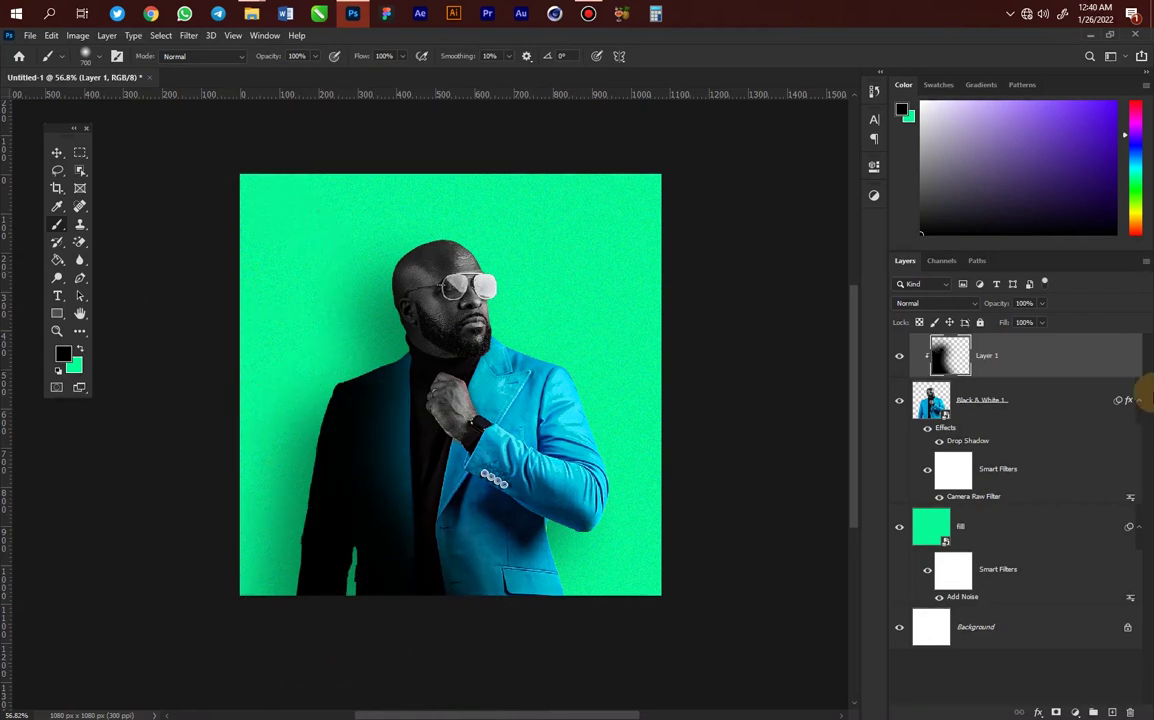
Step: Set the painted layer's opacity to 43% and name it 'shadow'
click(1042, 303)
drag(992, 322, 1007, 320)
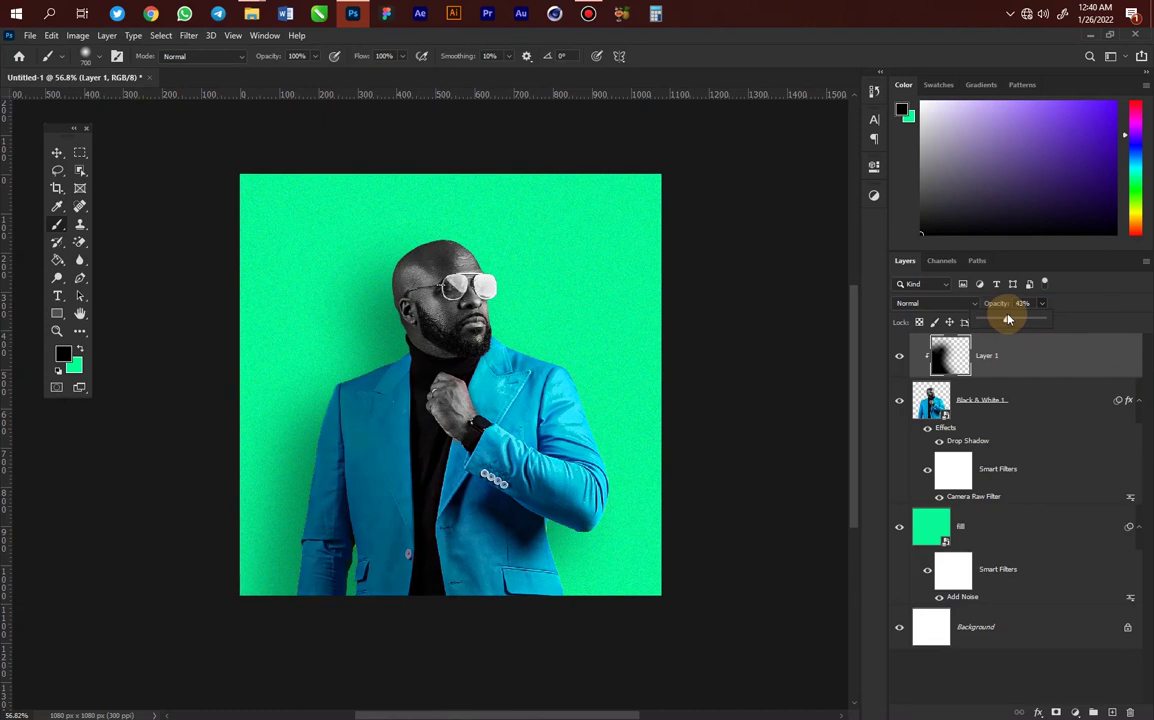
click(1038, 347)
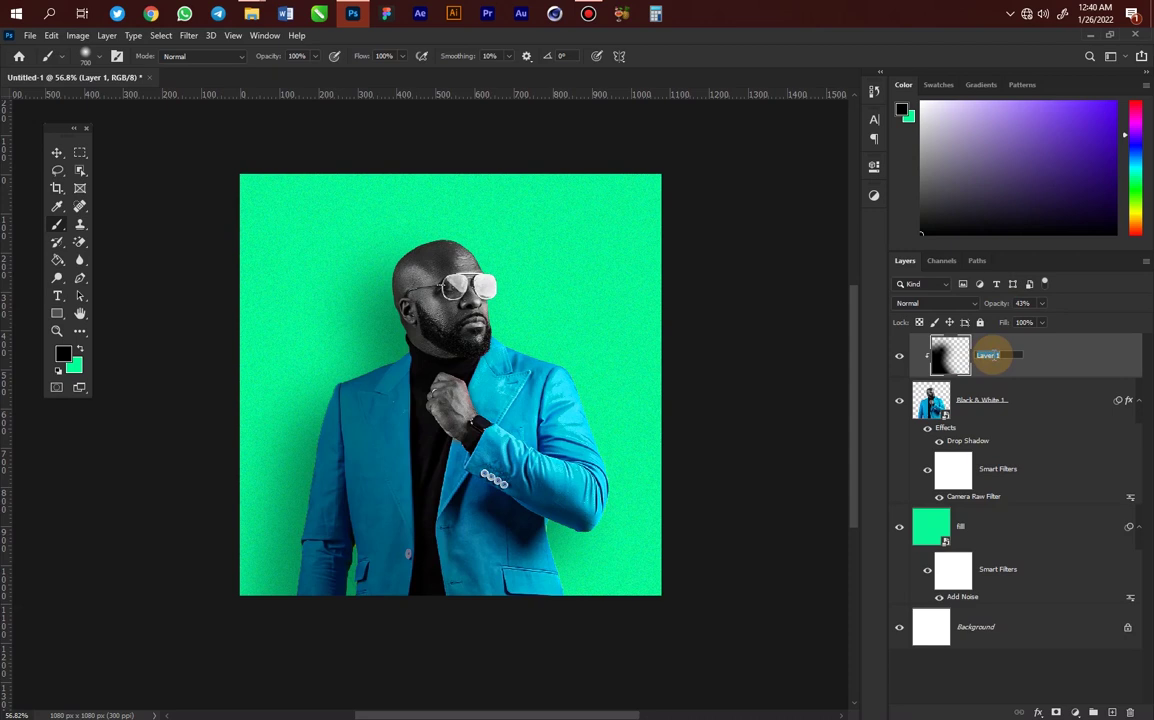
text(shadow)
key(Return)
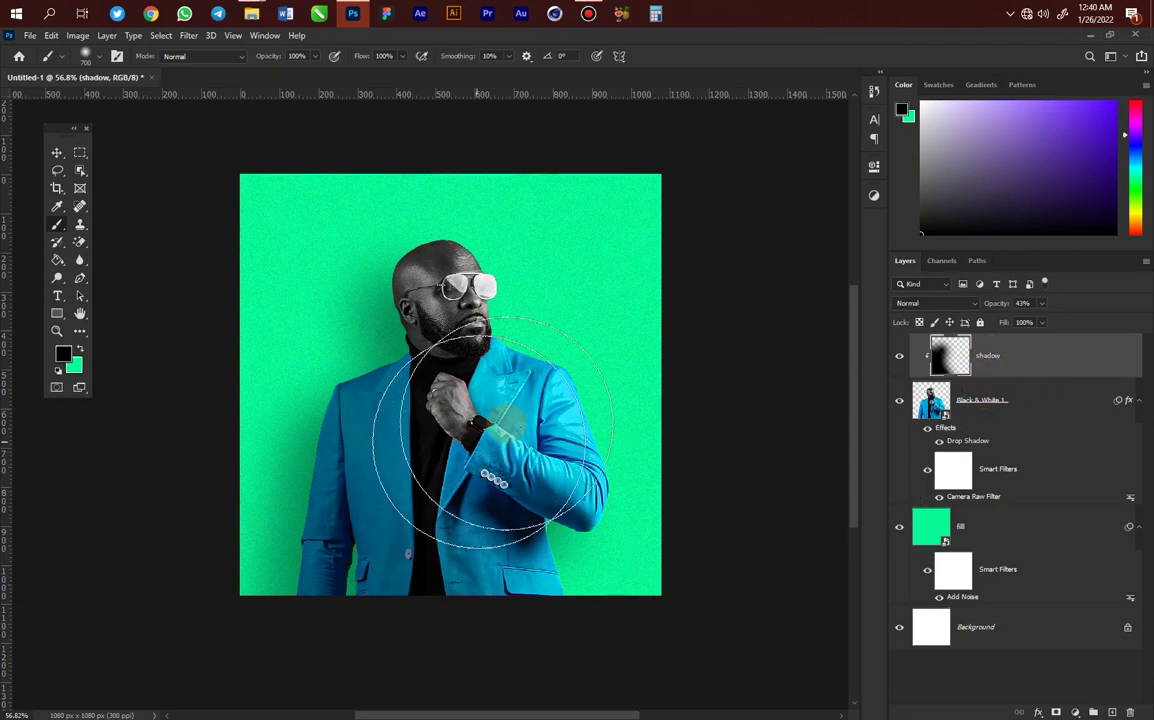
key(z)
click(517, 354)
alt+click(512, 346)
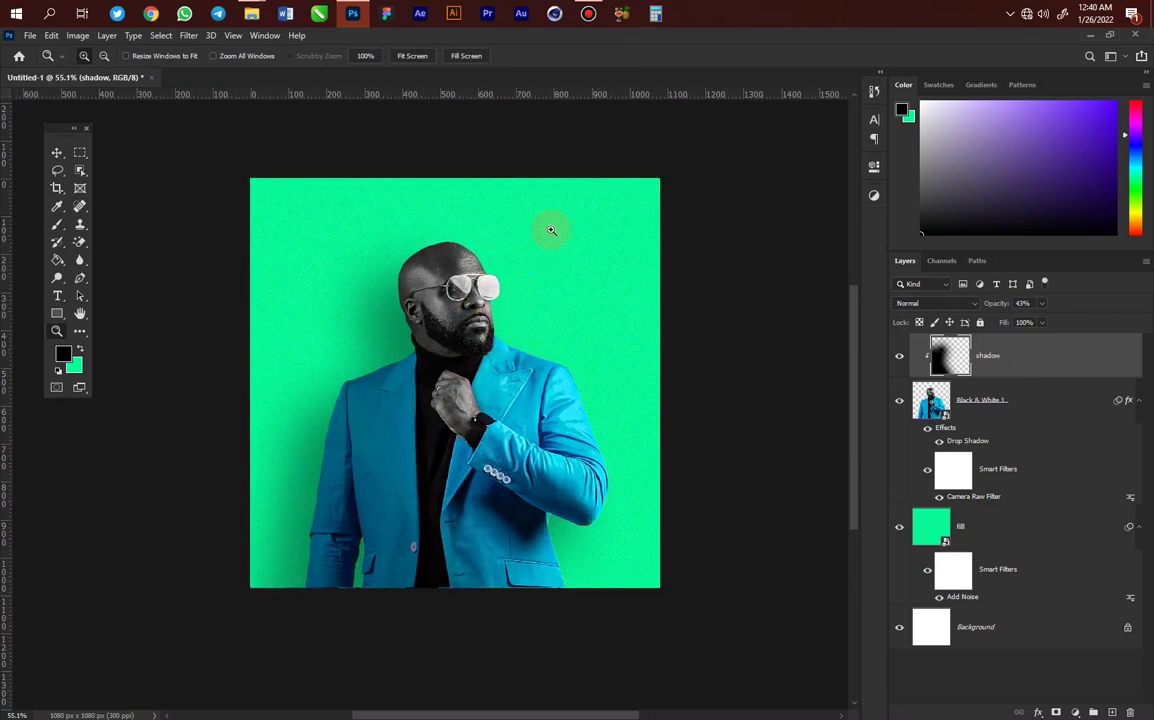
Step: Drag water-colour-flower-png (12) from bckg images > Flowers Collection into the Photoshop document
mouse_move(251, 13)
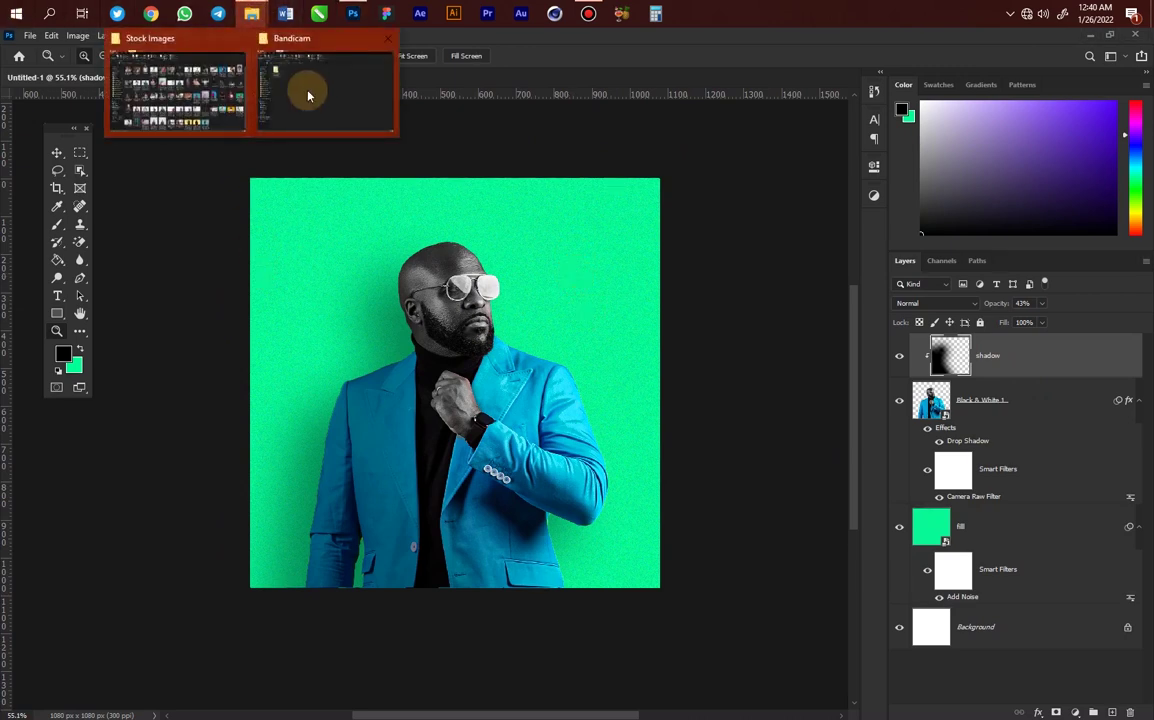
click(157, 100)
click(290, 137)
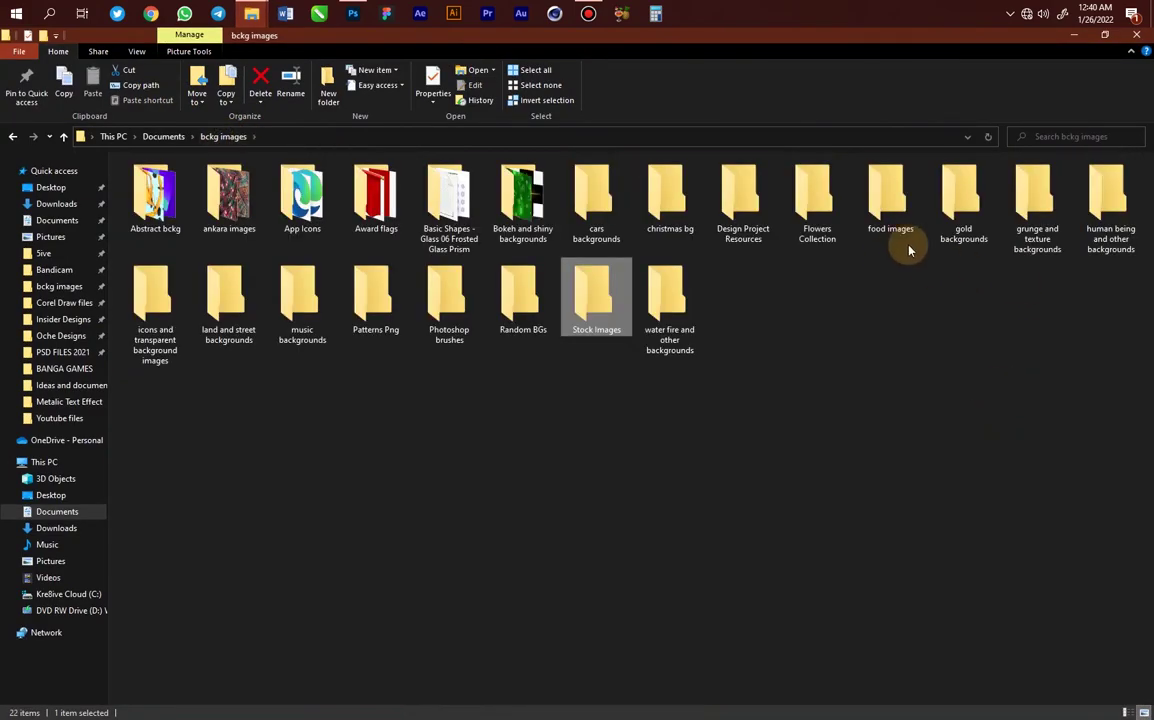
double_click(845, 195)
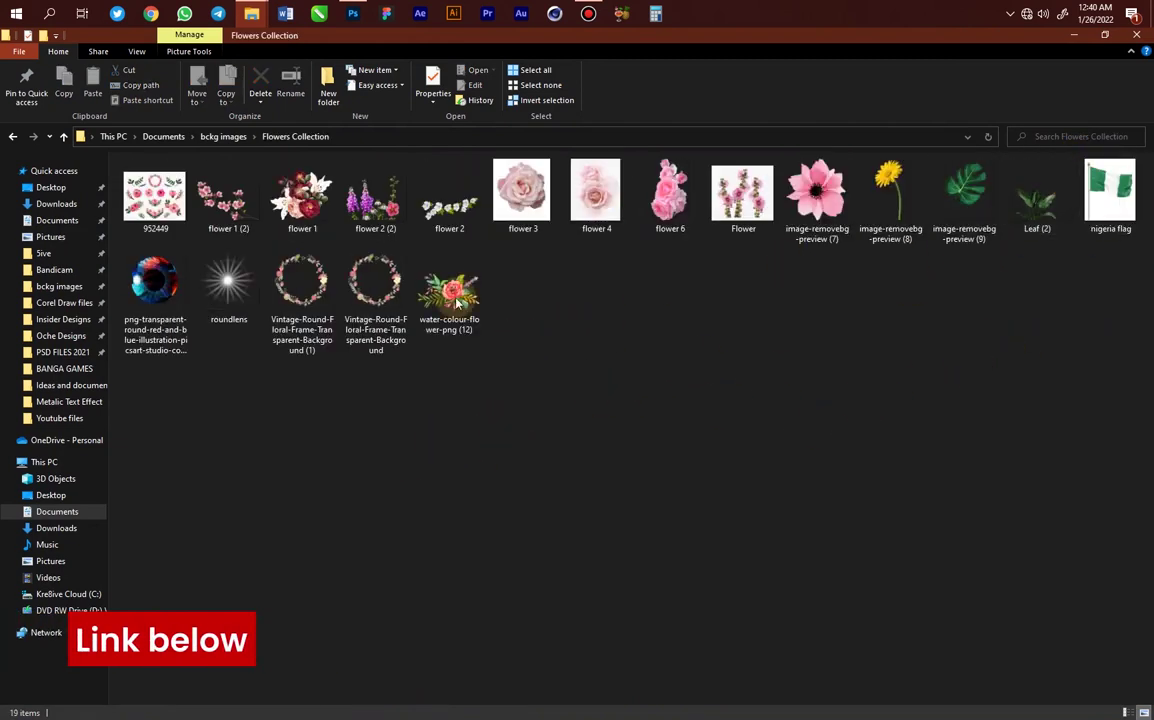
click(451, 343)
drag(451, 343, 367, 362)
Step: Commit the flower image, move its layer beneath the portrait, and shift it up-left behind the man
key(Return)
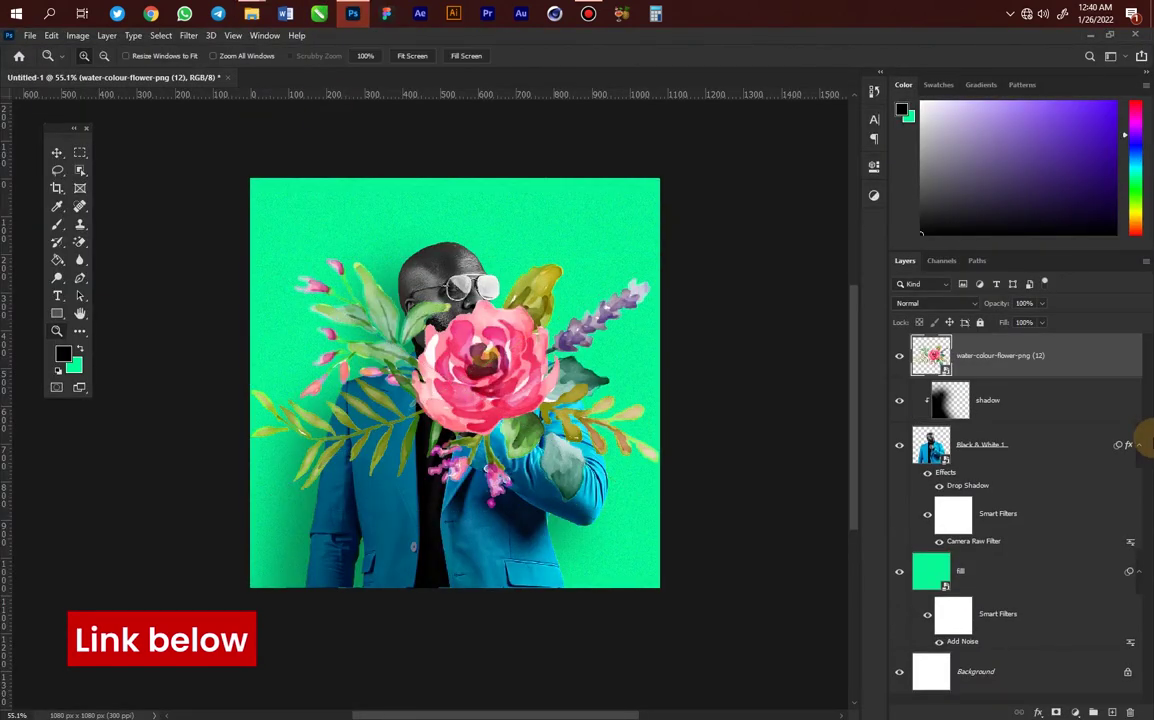
drag(1068, 341, 1012, 505)
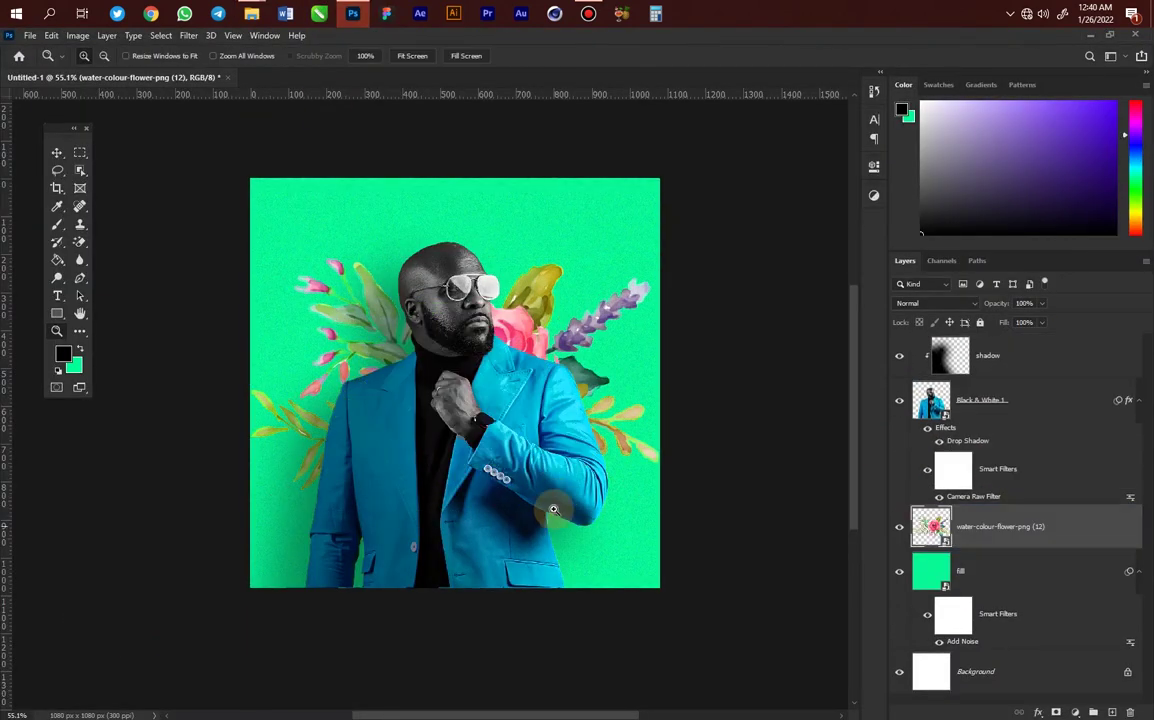
key(v)
mouse_move(608, 364)
mouse_down()
mouse_move(588, 348)
mouse_move(593, 361)
mouse_up()
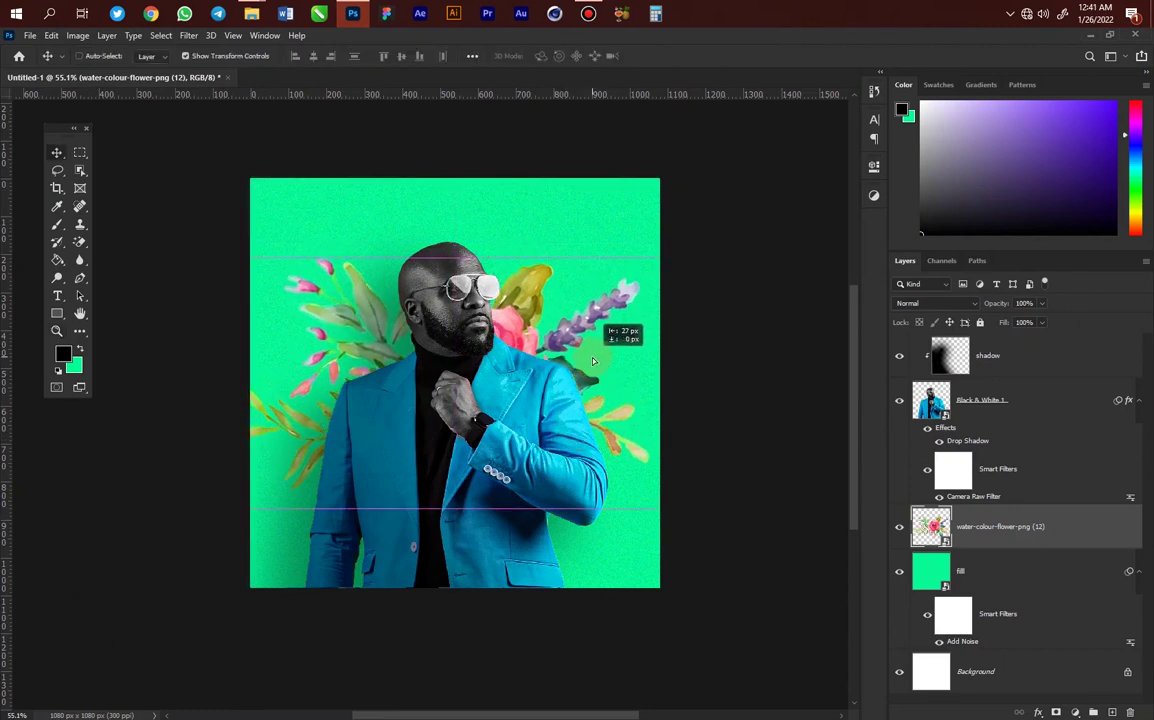
alt+click(596, 392)
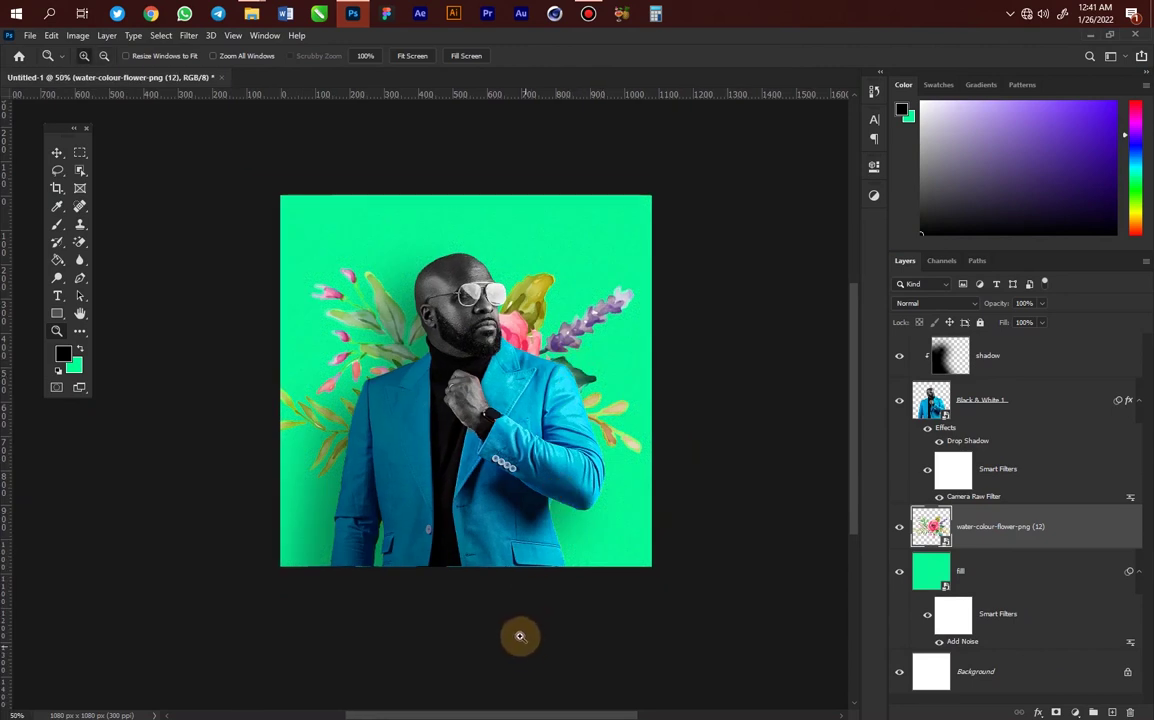
click(518, 634)
drag(519, 326, 500, 328)
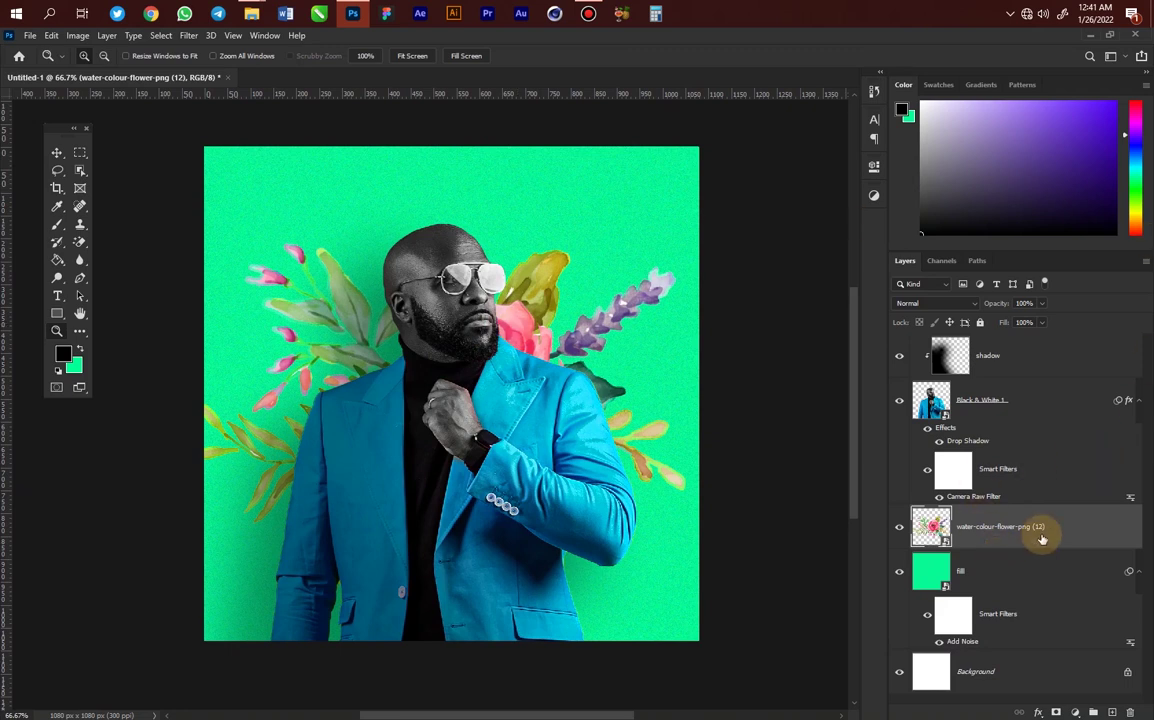
Step: Duplicate the flower layer to the top, rotate it clockwise and place it at the bottom left
key(ctrl+j)
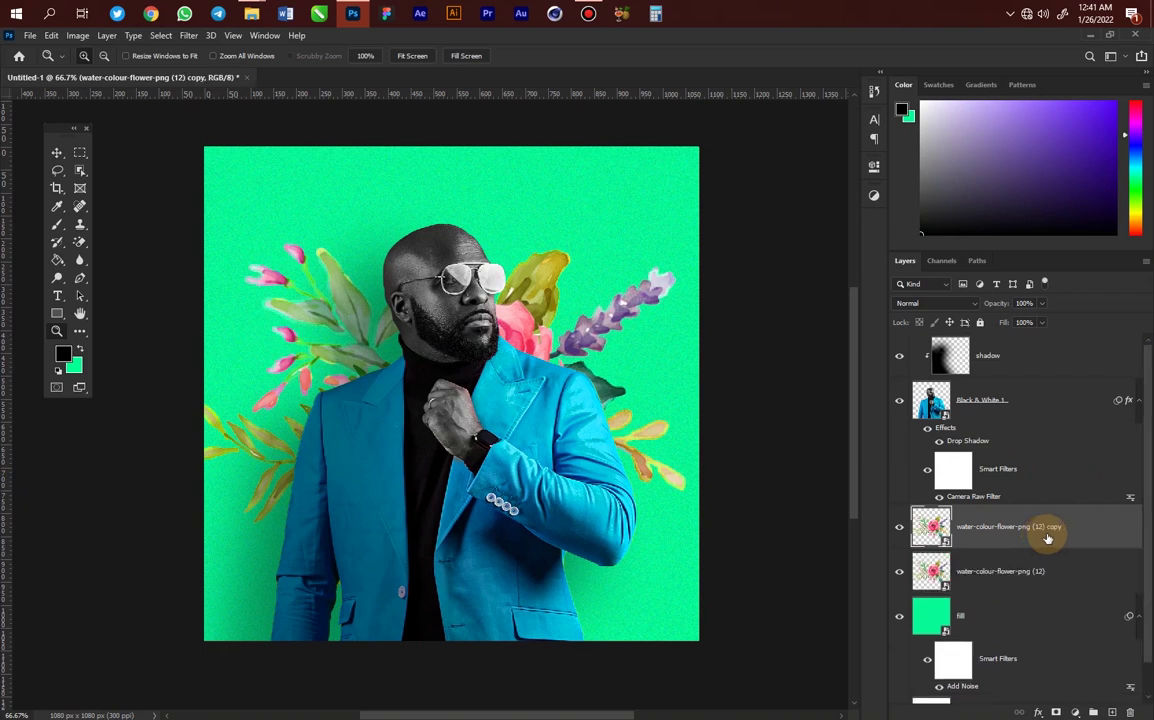
drag(1056, 528, 1025, 343)
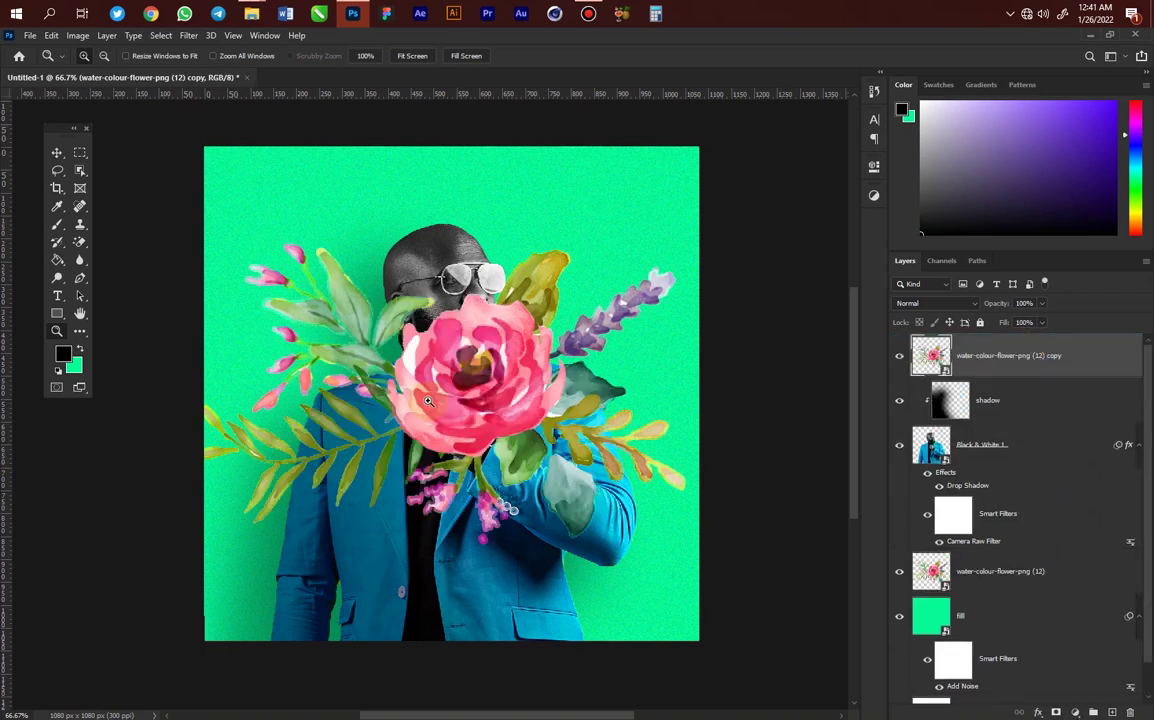
key(v)
drag(580, 324, 593, 549)
key(ctrl+t)
drag(590, 295, 625, 470)
drag(522, 531, 345, 595)
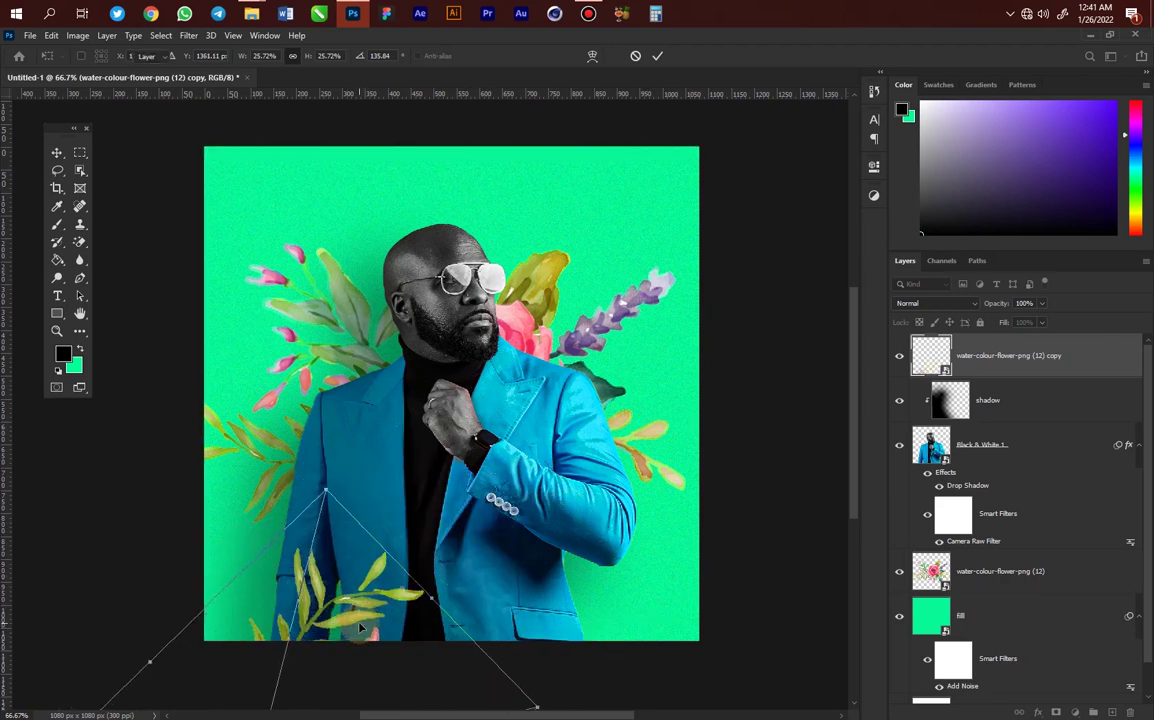
key(Return)
drag(338, 520, 338, 517)
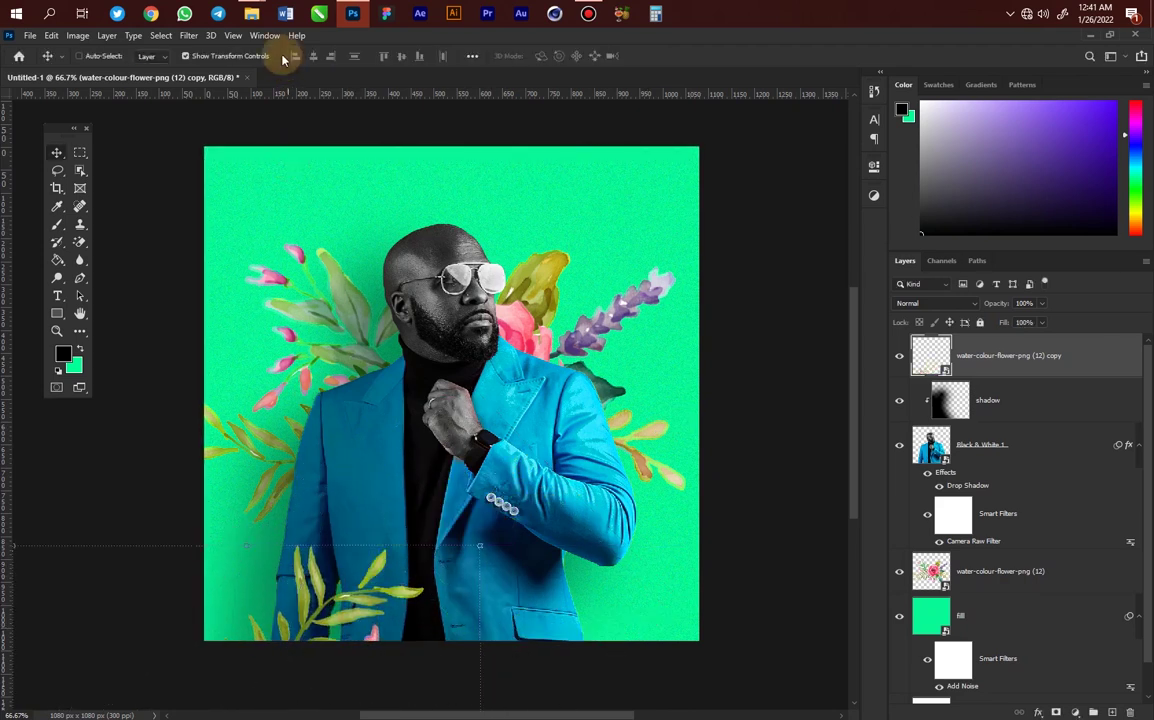
Step: Soften the flower copy with a small-radius Gaussian Blur
click(191, 37)
mouse_move(222, 190)
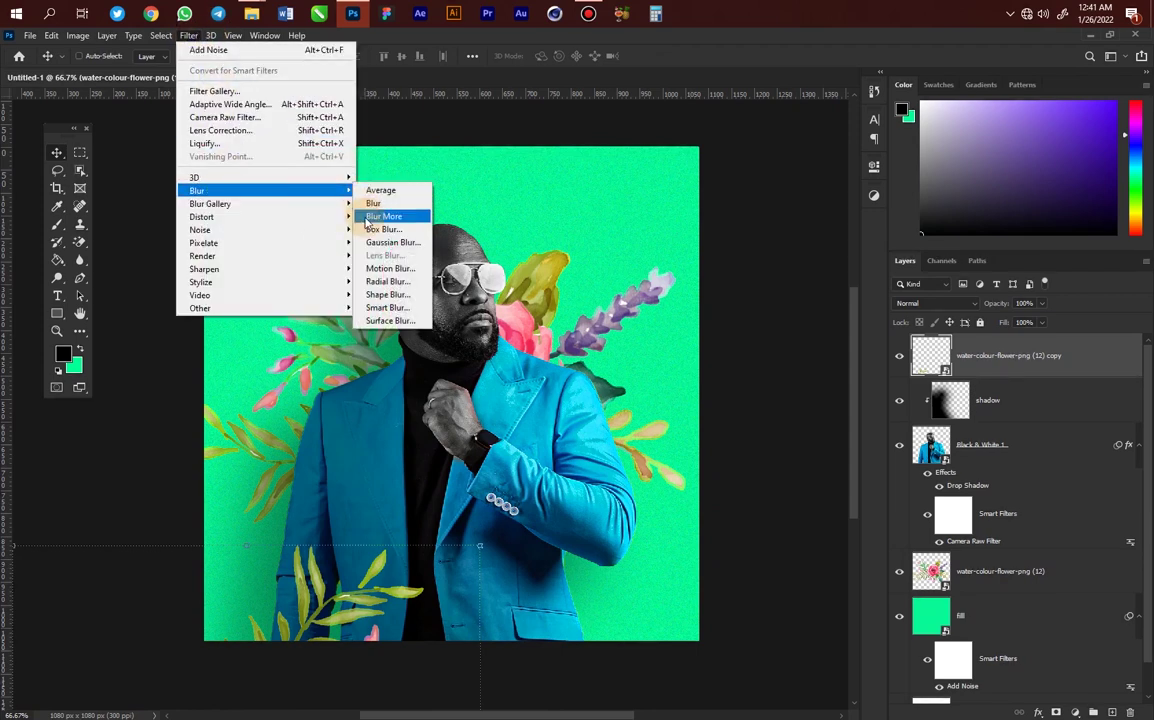
click(382, 242)
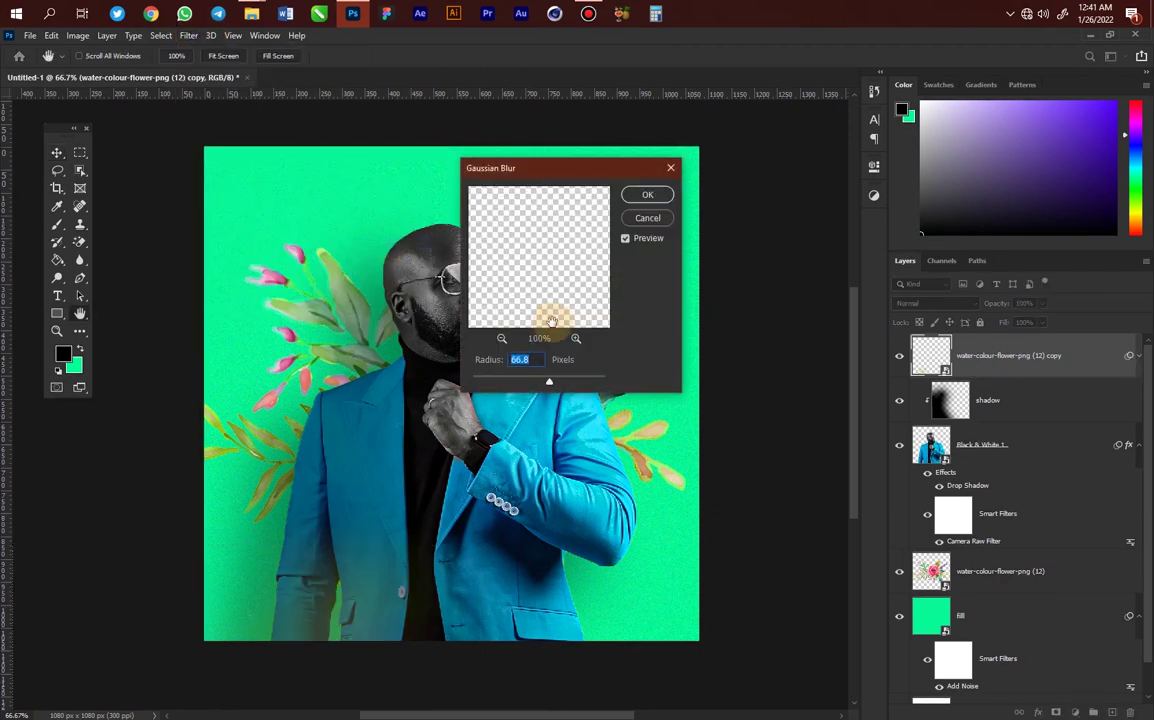
drag(499, 389, 521, 380)
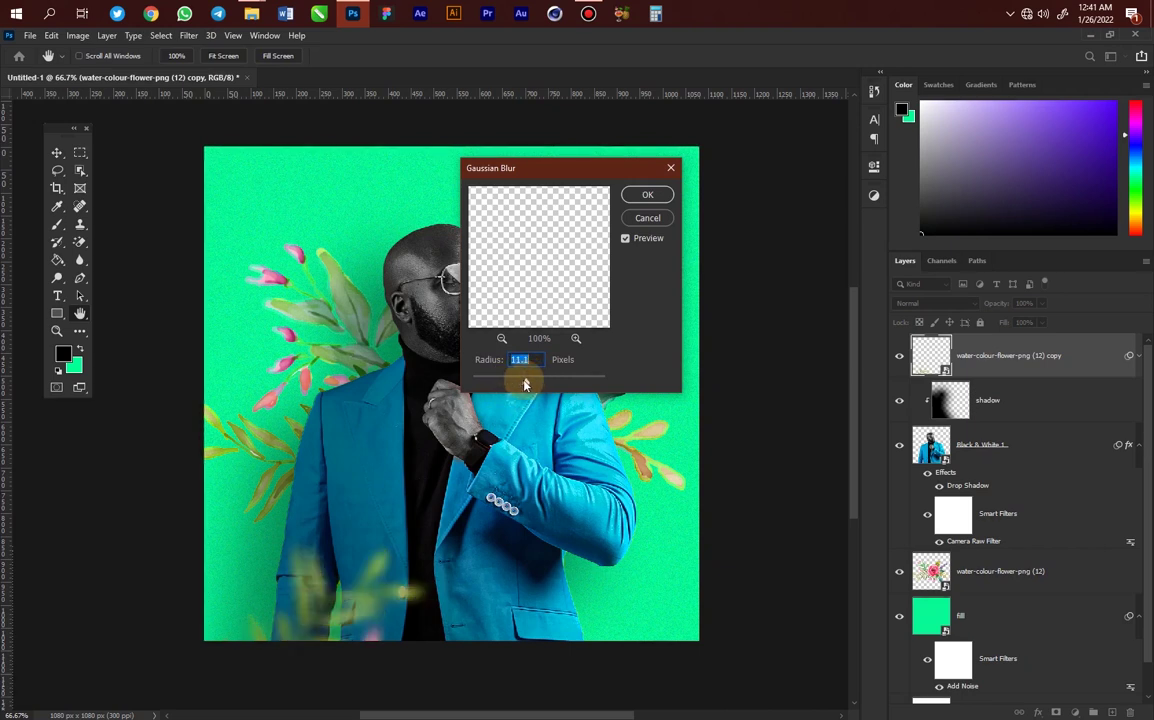
click(648, 196)
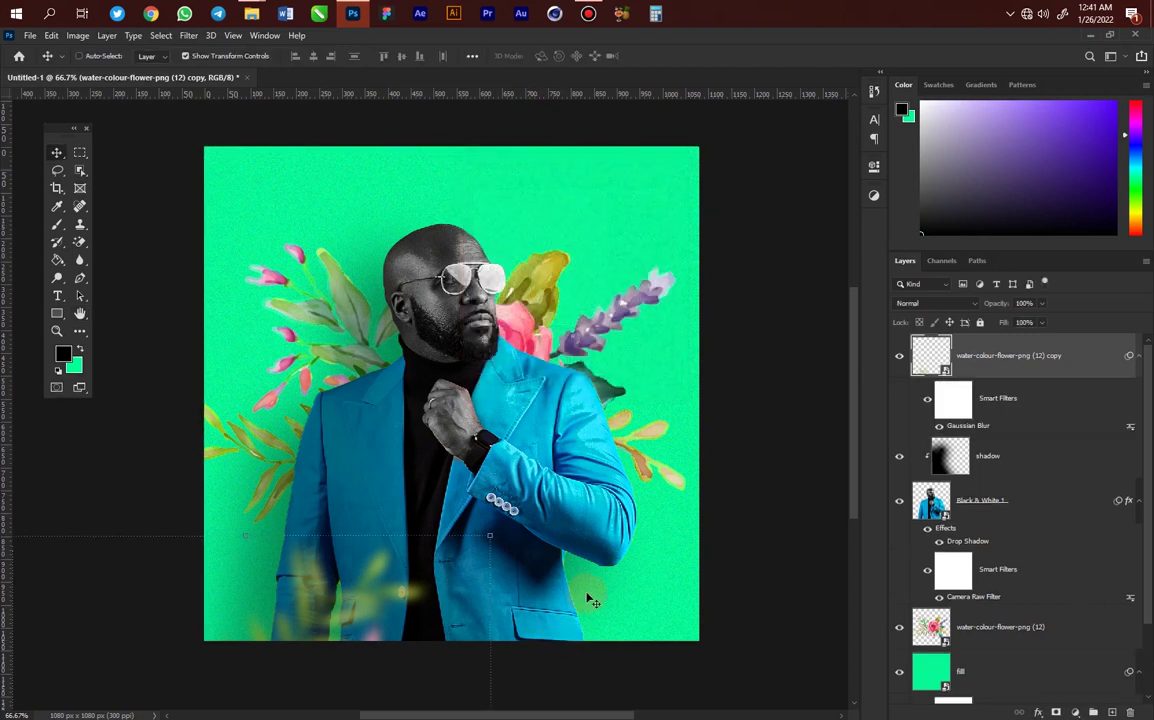
Step: Zoom out to the whole canvas and start a new 1080 × 1080 px, 300 ppi document
key(z)
alt+click(488, 437)
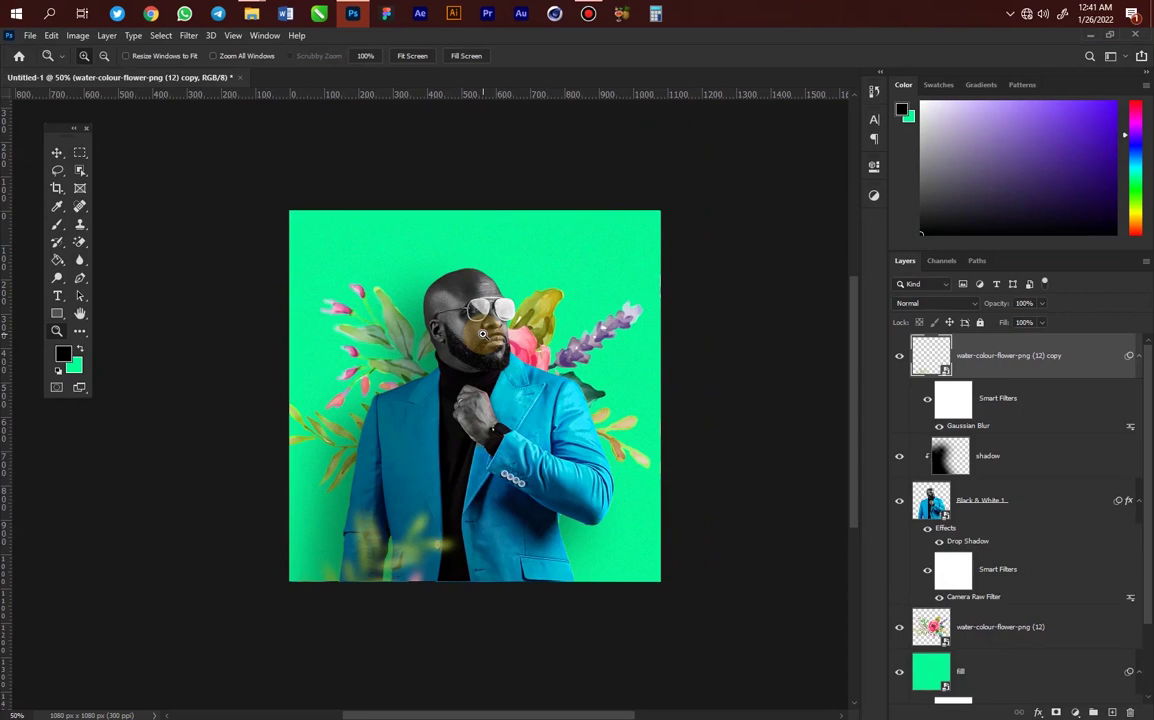
key(ctrl+n)
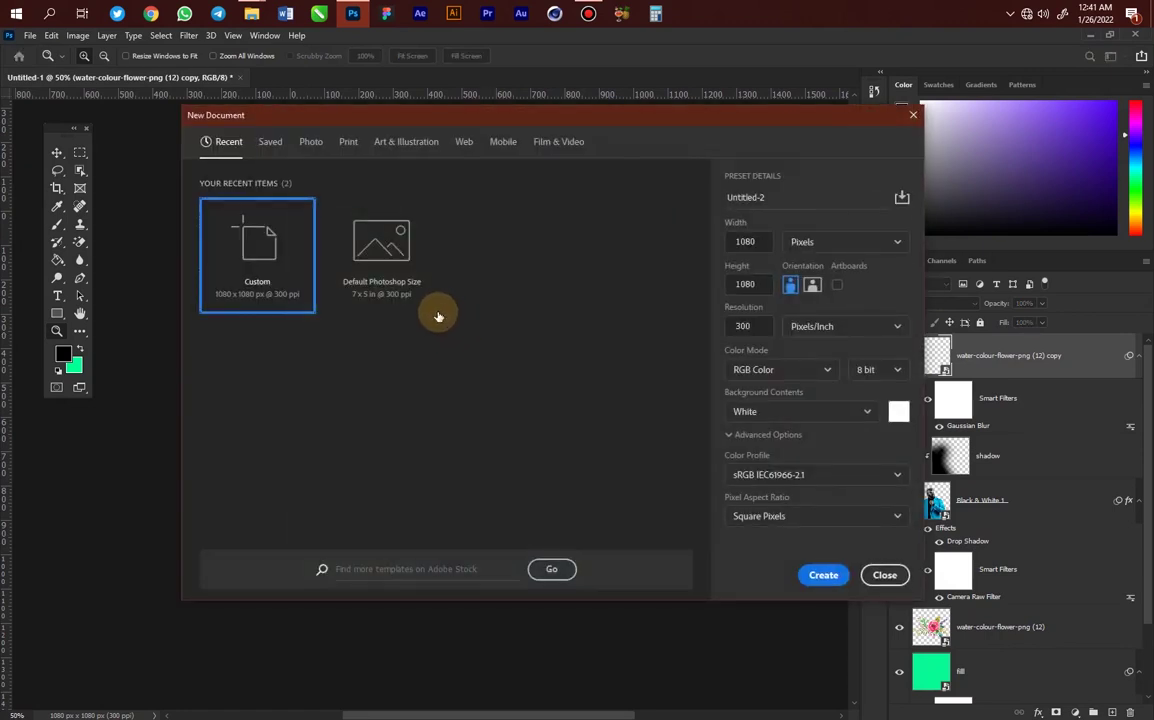
Step: Create the blank square document and drag the Pastor photo from bckg images > Stock Images into it
click(822, 576)
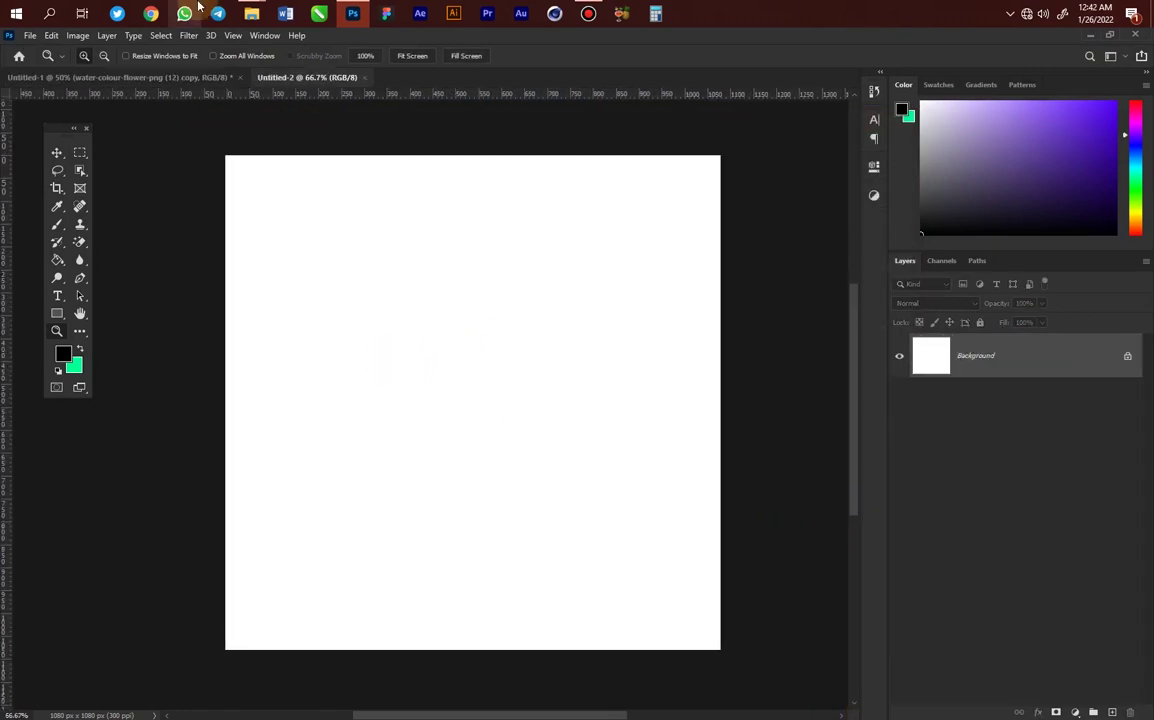
mouse_move(251, 13)
click(151, 93)
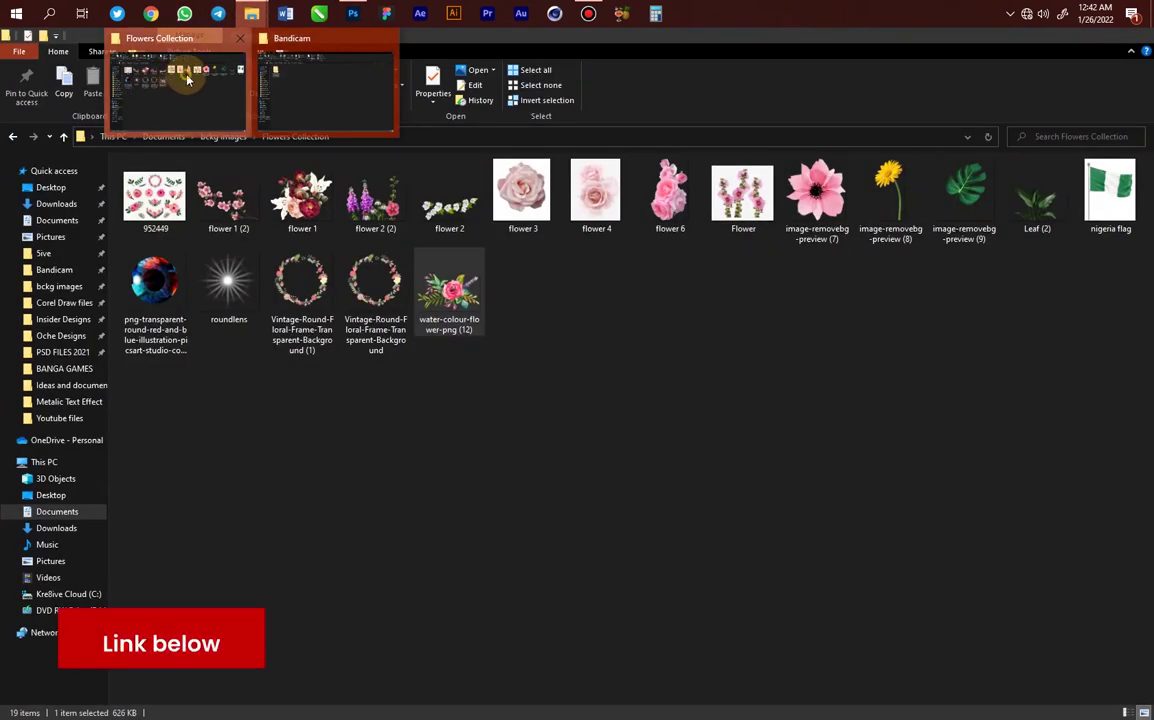
click(226, 136)
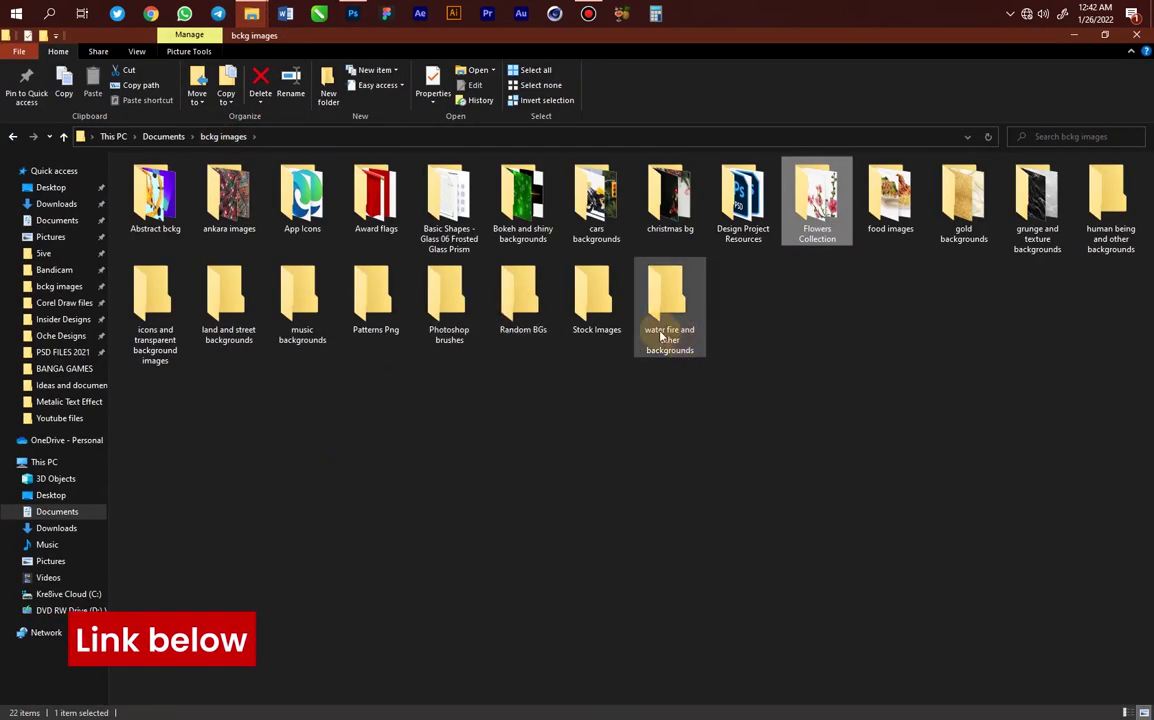
double_click(597, 295)
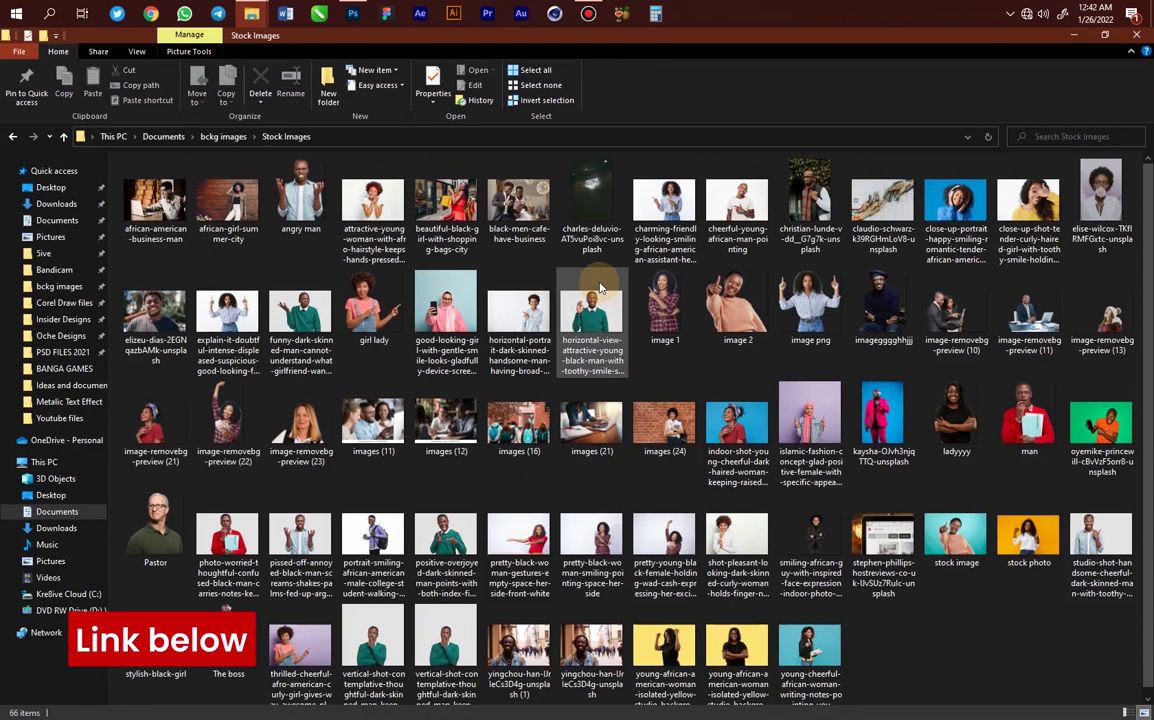
click(155, 530)
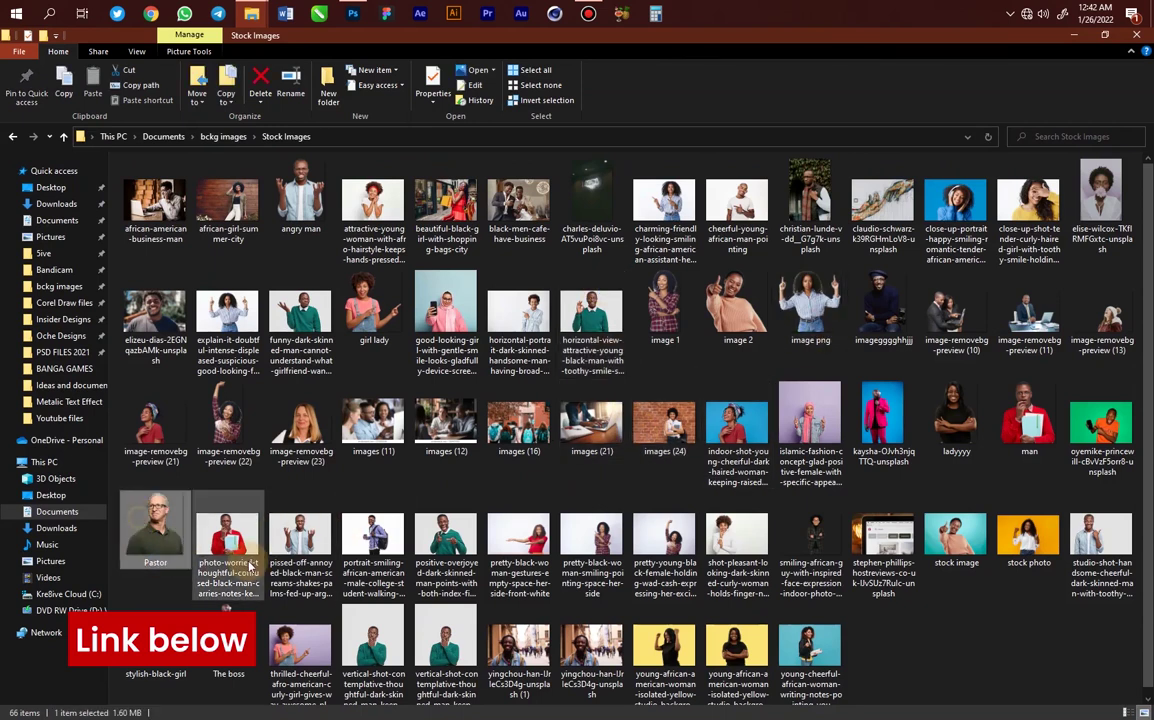
drag(155, 495, 466, 375)
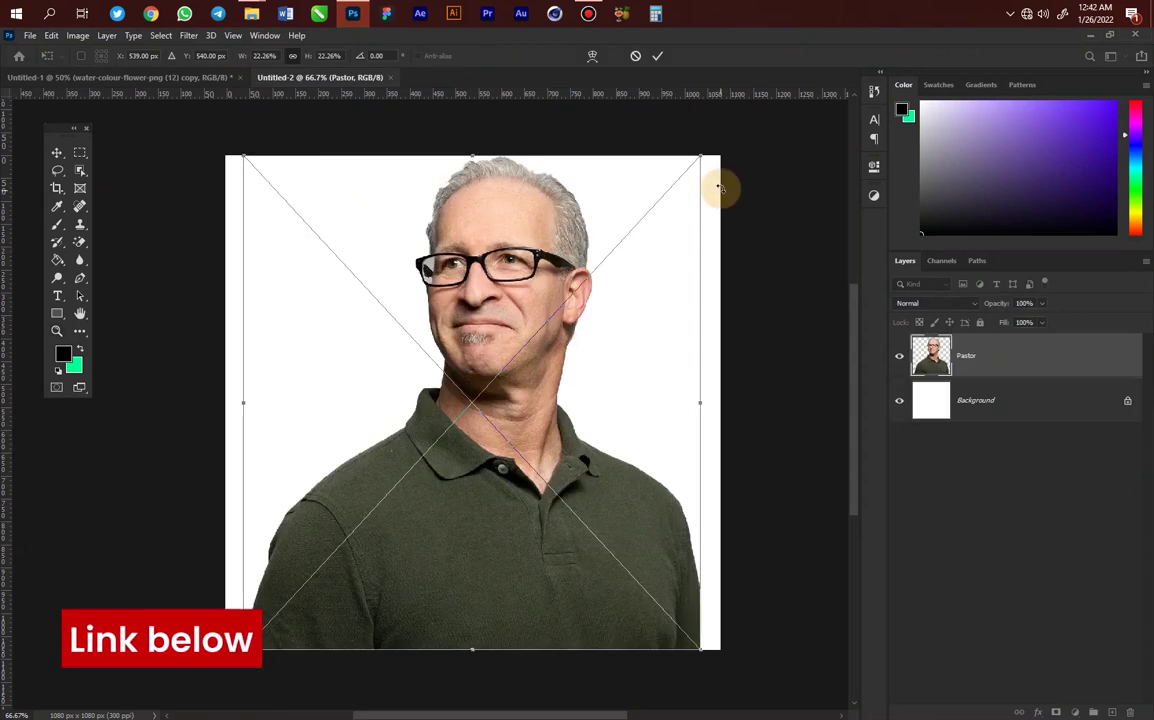
Step: Scale the Pastor photo down, centre it along the bottom edge, commit, and zoom to fit
drag(703, 156, 549, 278)
drag(490, 425, 534, 443)
key(Return)
key(z)
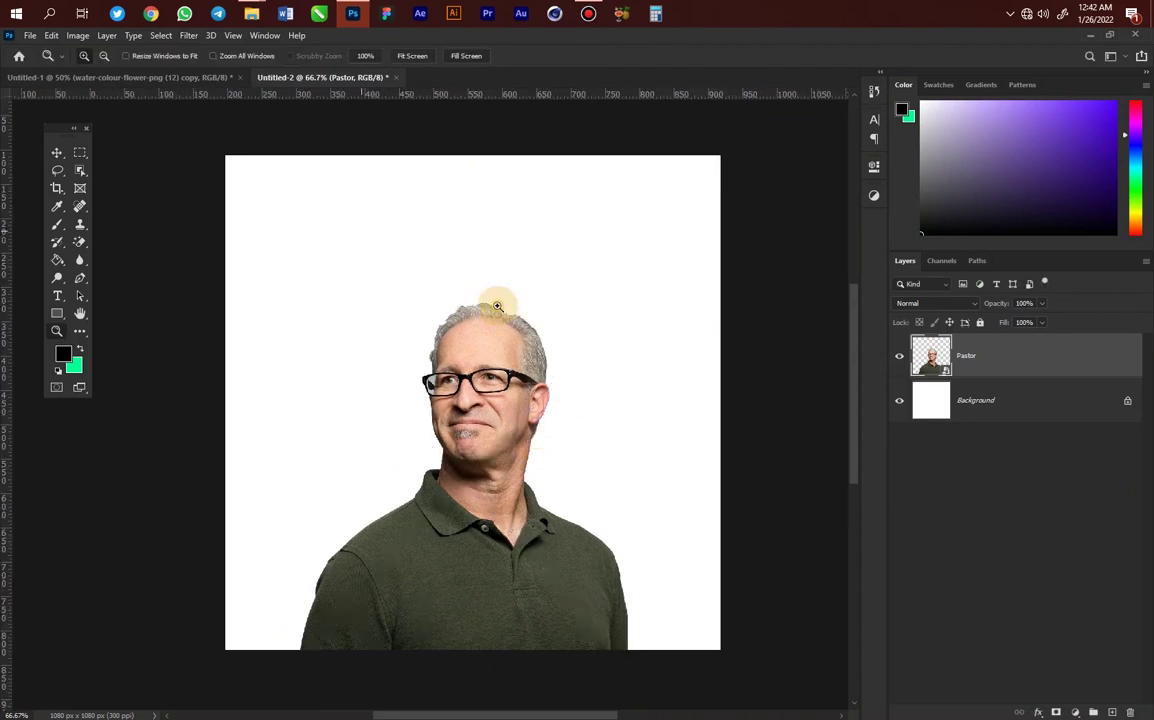
drag(497, 299, 465, 308)
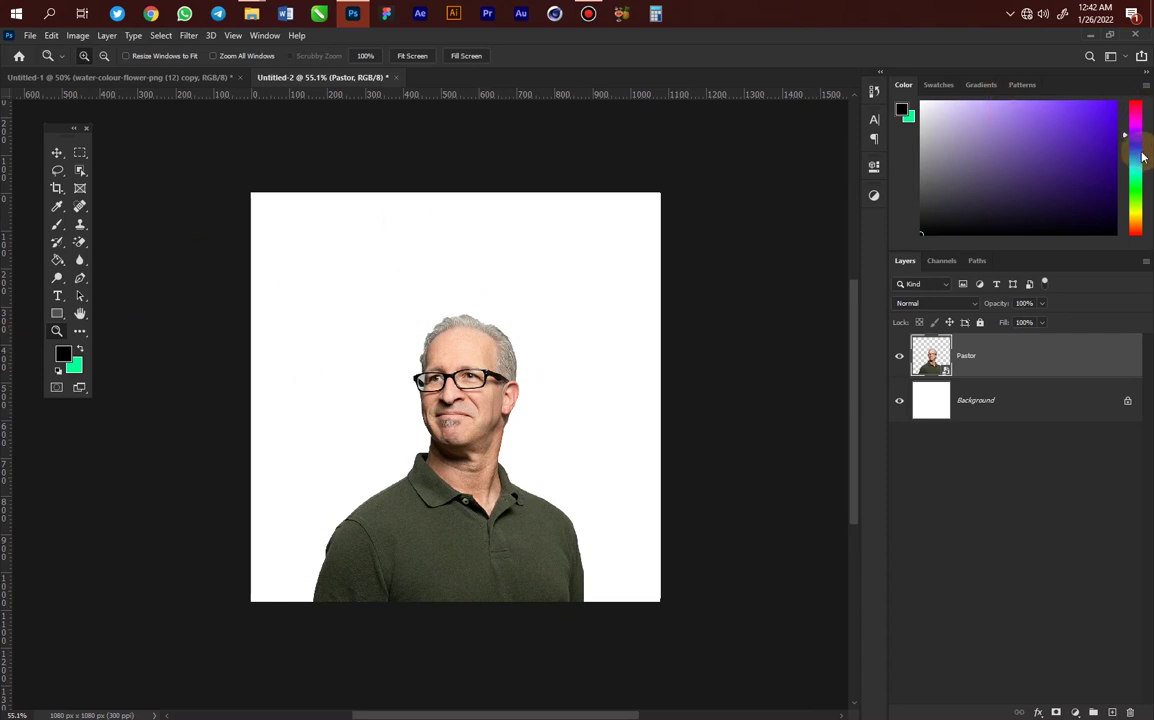
Step: Set the foreground colour to a vivid purple
click(62, 355)
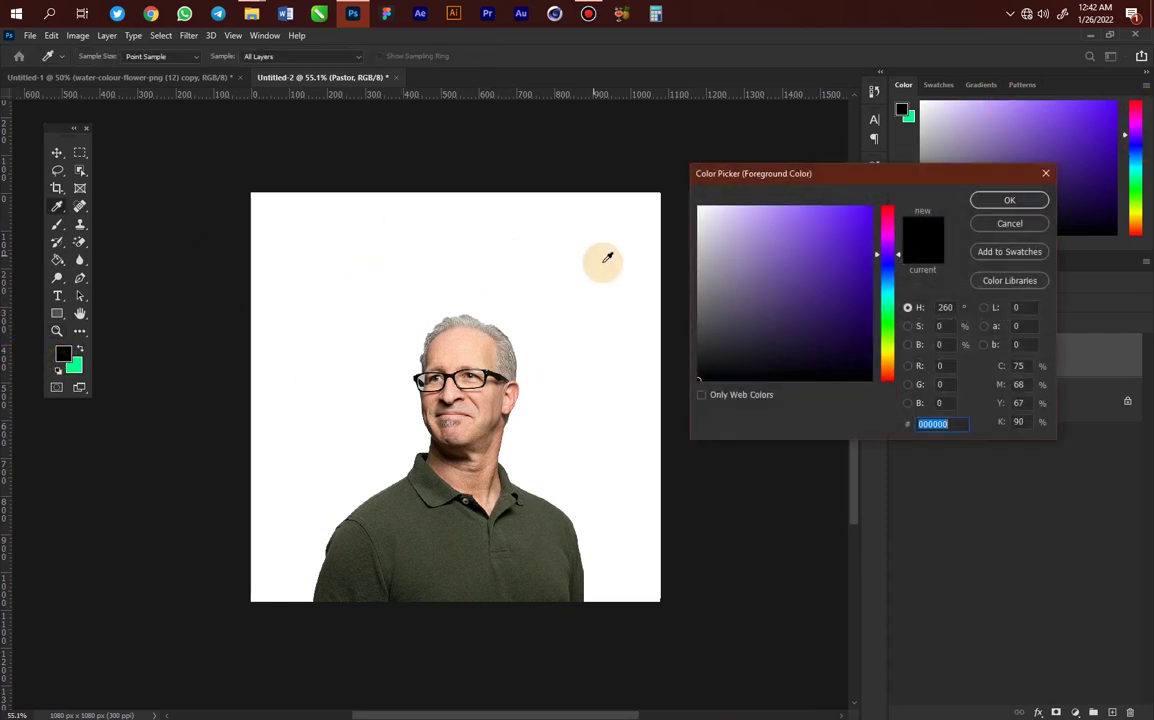
drag(832, 252, 927, 193)
mouse_move(883, 261)
mouse_down()
mouse_move(884, 248)
mouse_move(906, 260)
mouse_up()
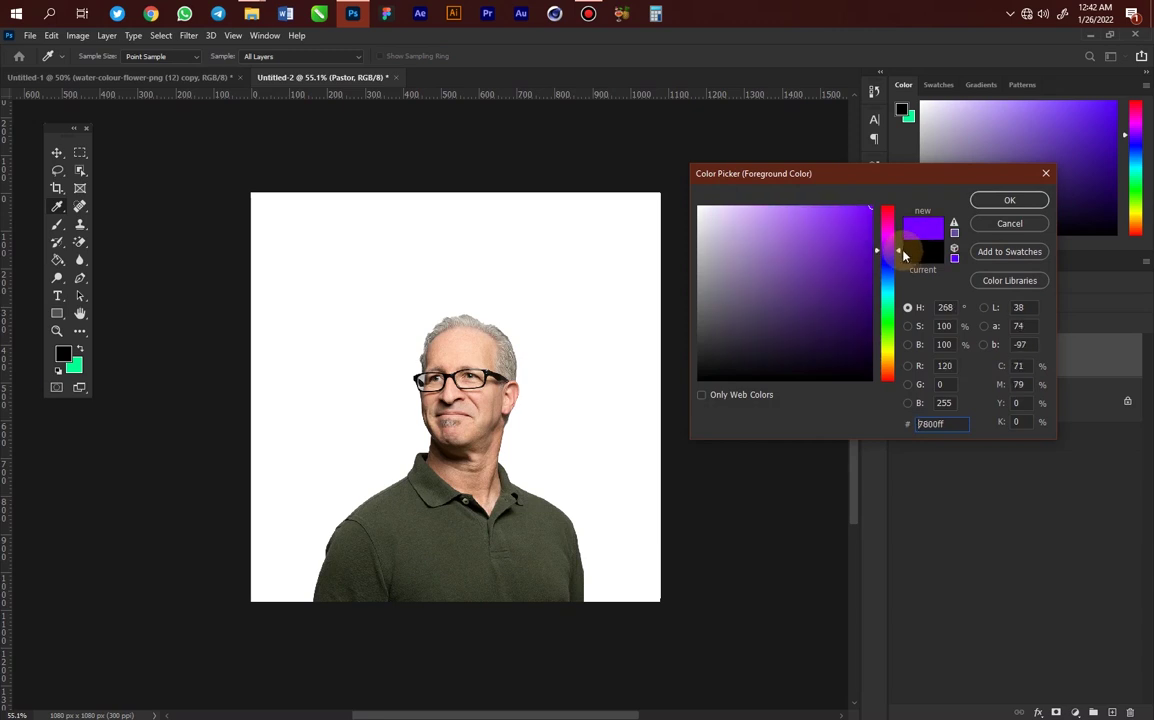
click(1006, 208)
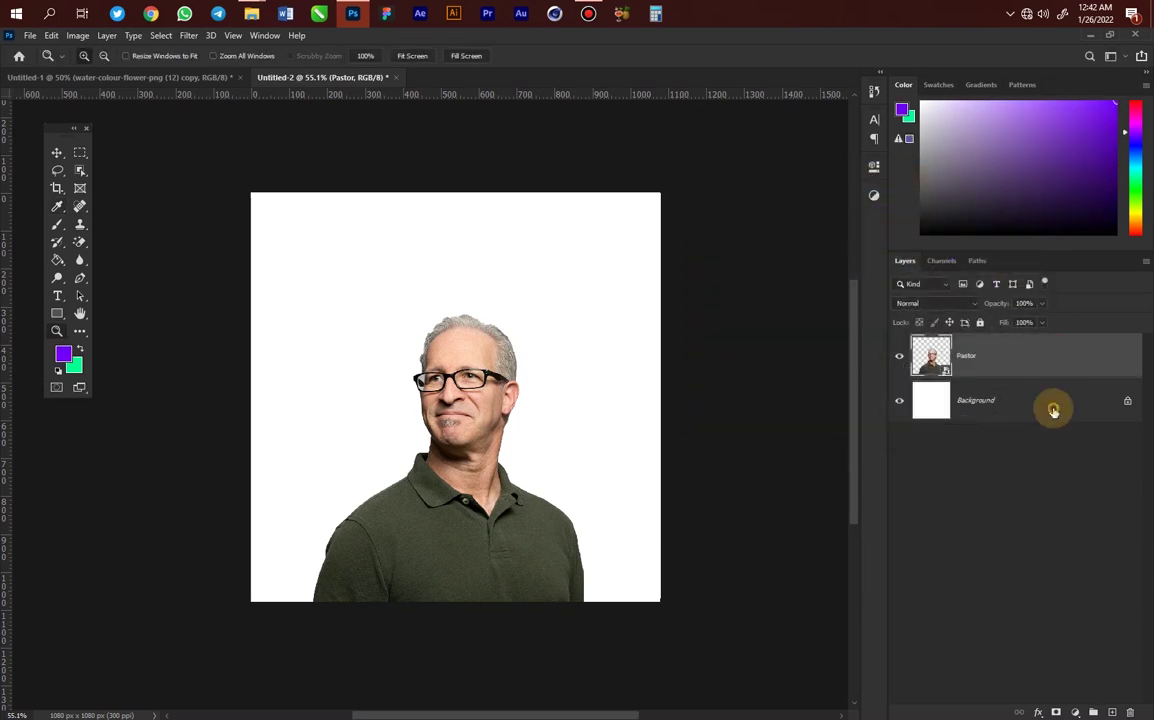
Step: Add a new layer above Background and fill it with purple using the Paint Bucket
click(1051, 403)
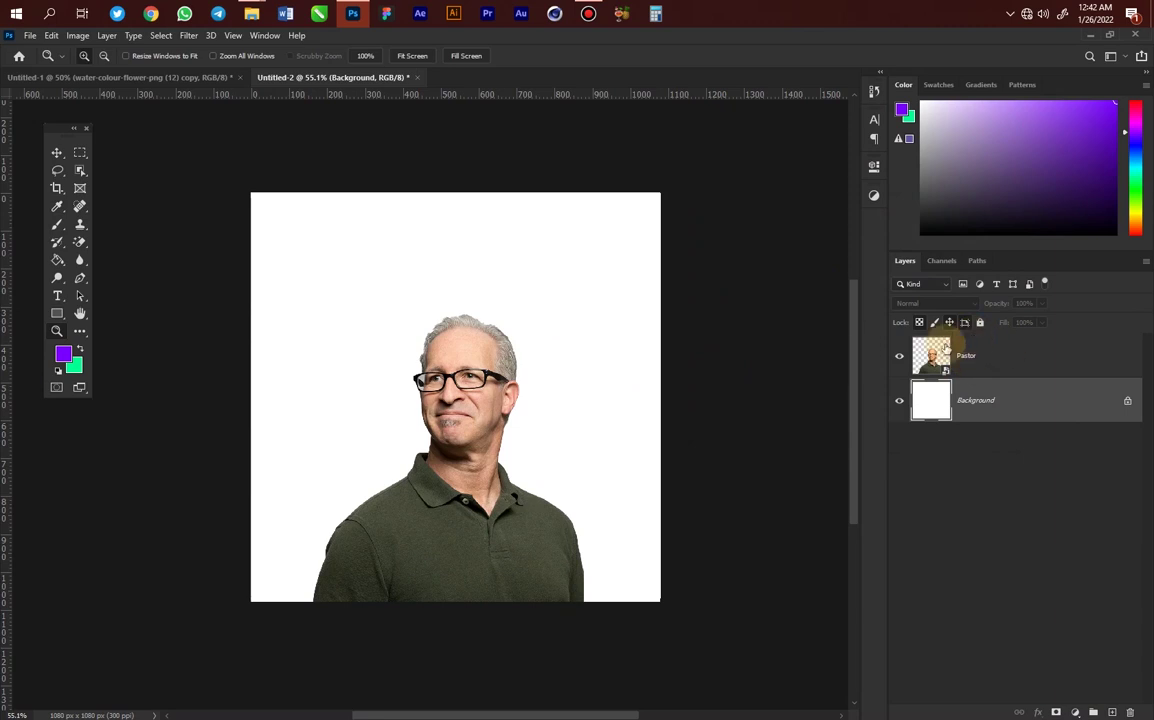
click(1113, 711)
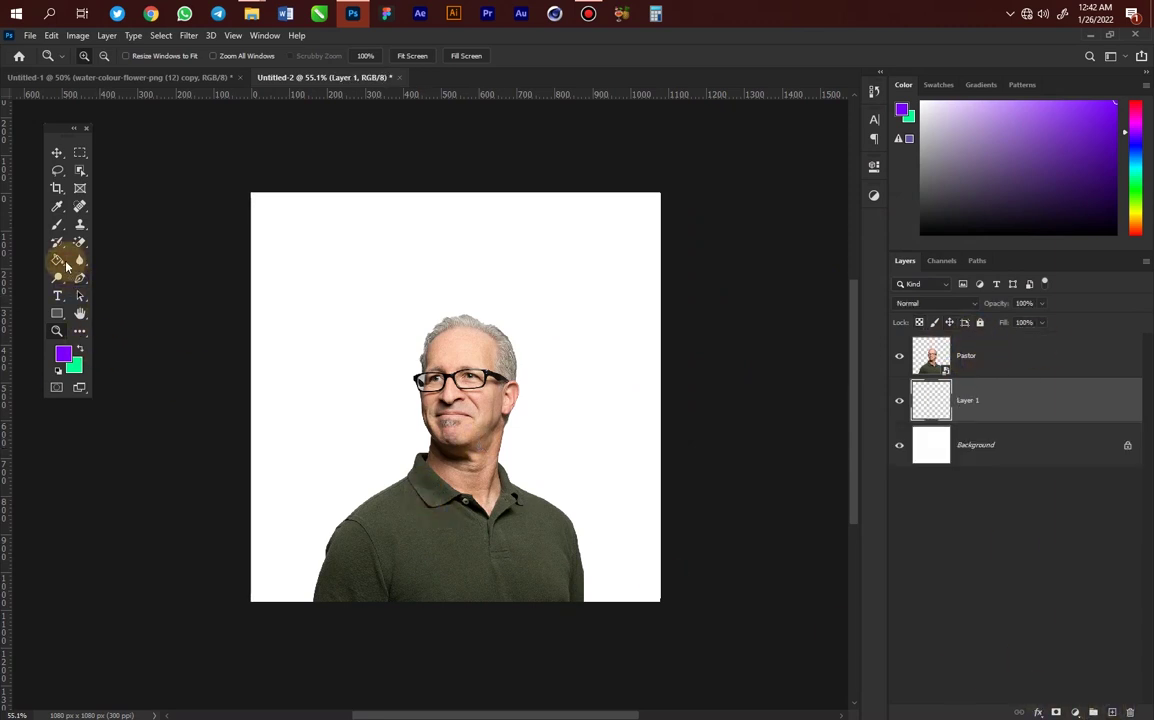
click(58, 261)
click(586, 378)
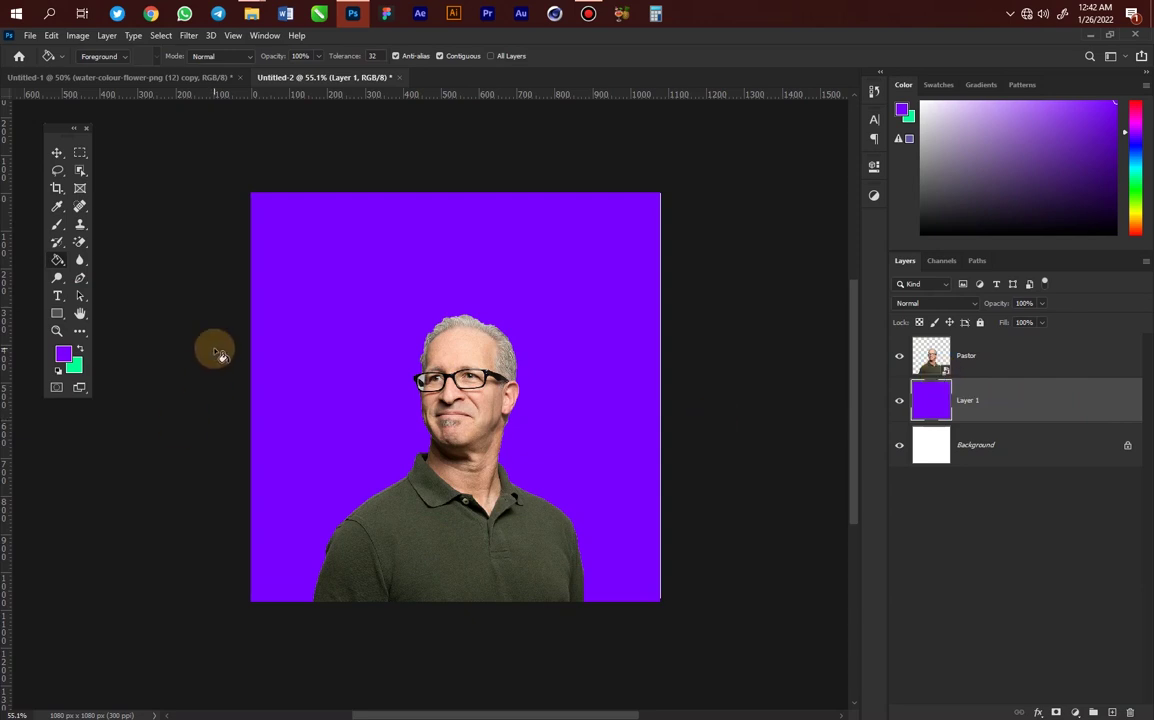
Step: Switch to green and brush-paint an arrow toward the man's head and a line at his right, undoing extra strokes
key(x)
key(b)
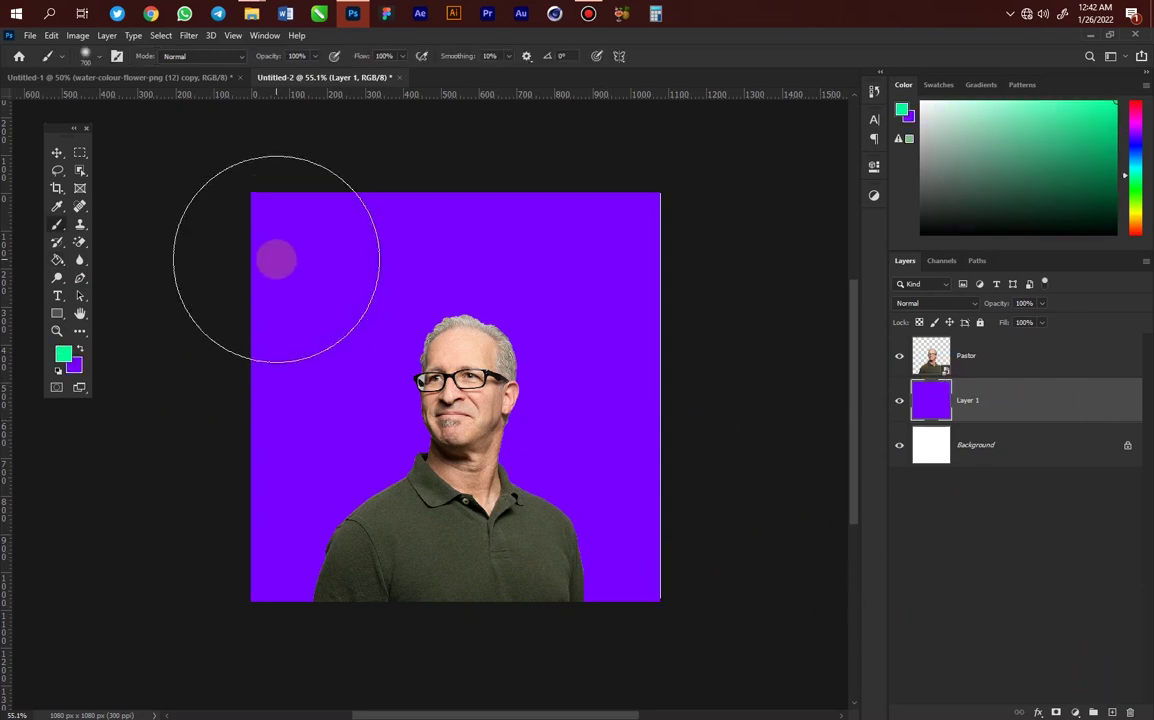
right_click(478, 287)
click(250, 237)
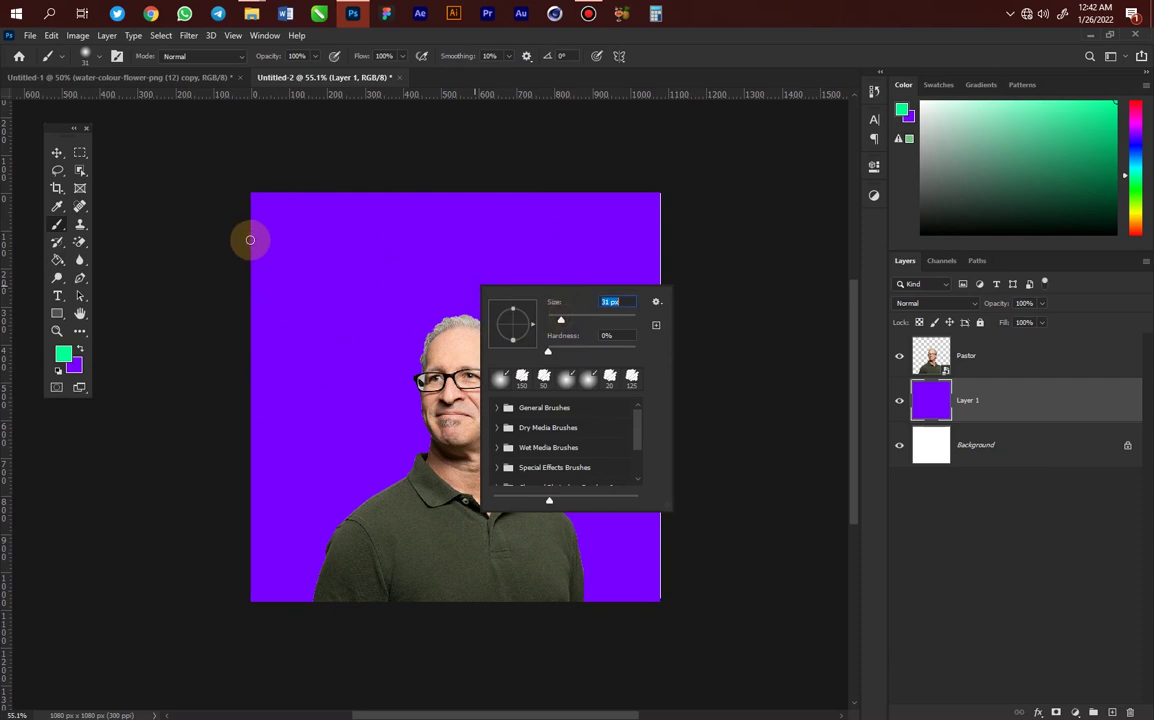
mouse_move(290, 250)
mouse_down()
mouse_move(382, 323)
mouse_move(328, 301)
mouse_move(380, 320)
mouse_up()
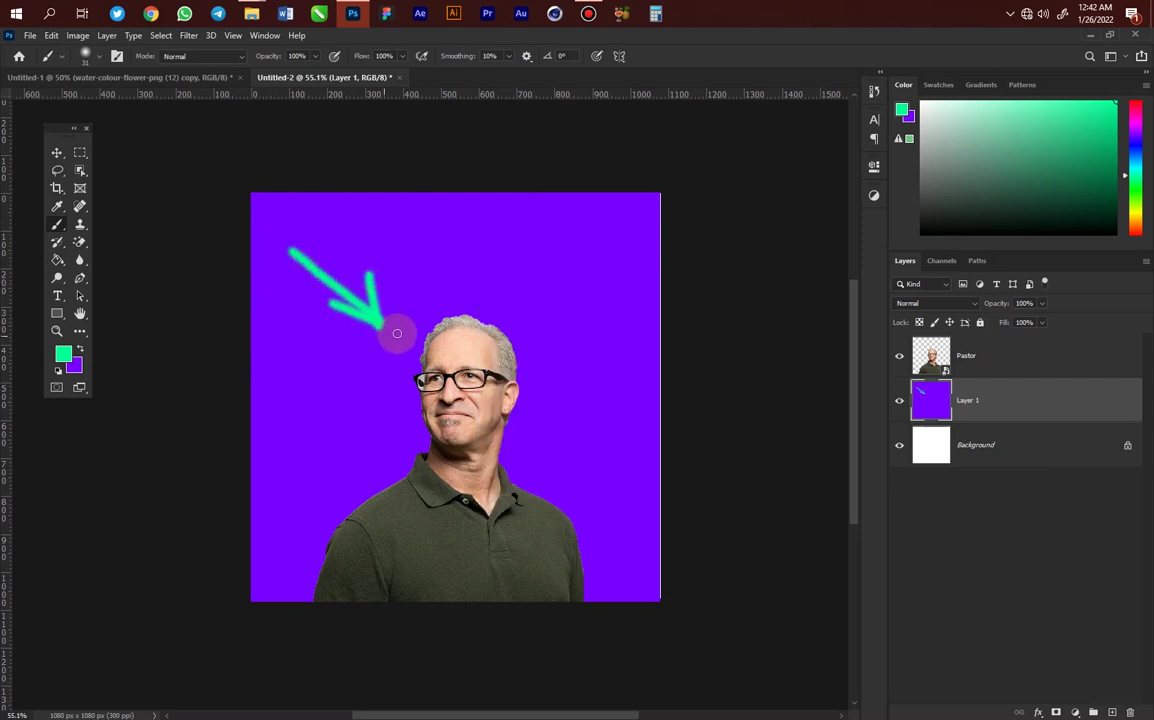
mouse_move(659, 360)
mouse_down()
mouse_move(540, 396)
mouse_move(601, 438)
mouse_up()
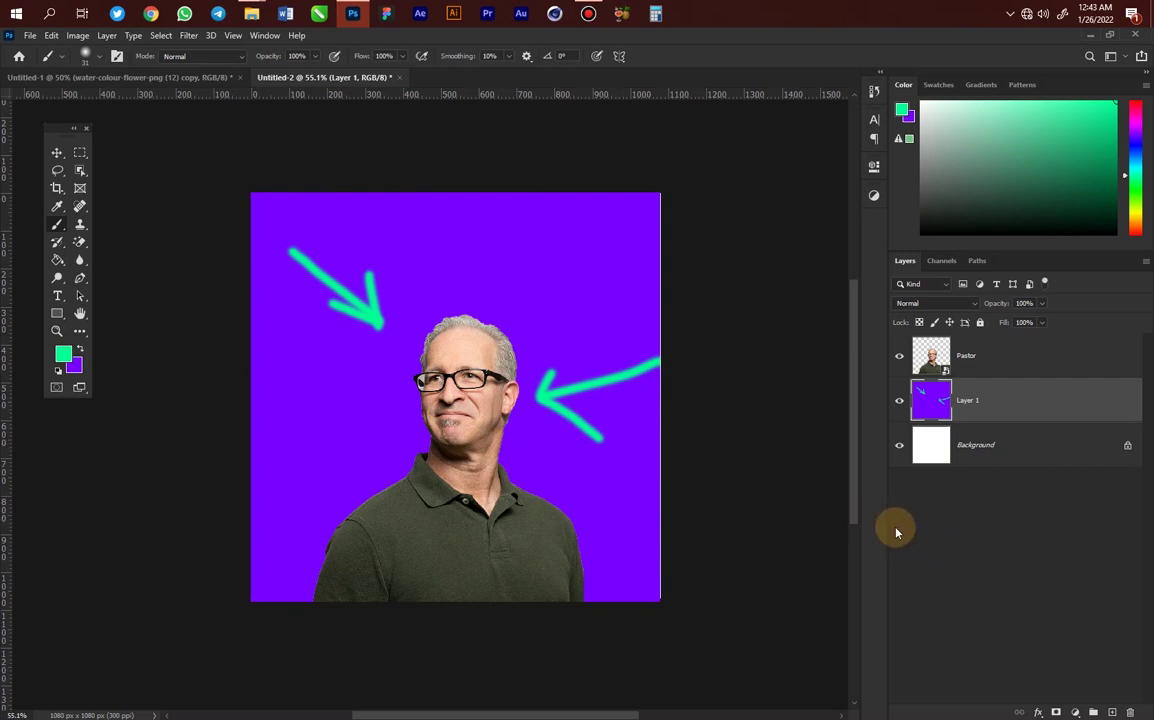
mouse_move(375, 498)
mouse_down()
mouse_move(276, 559)
mouse_move(285, 600)
mouse_up()
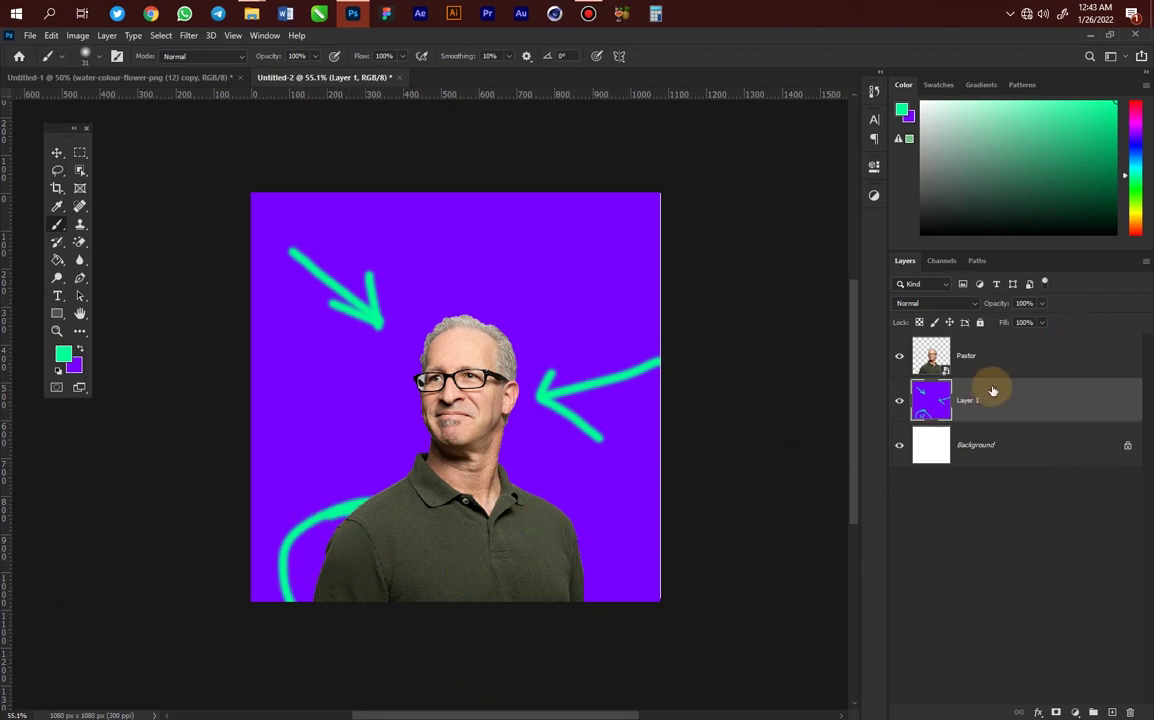
key(ctrl+z)
key(ctrl+z)
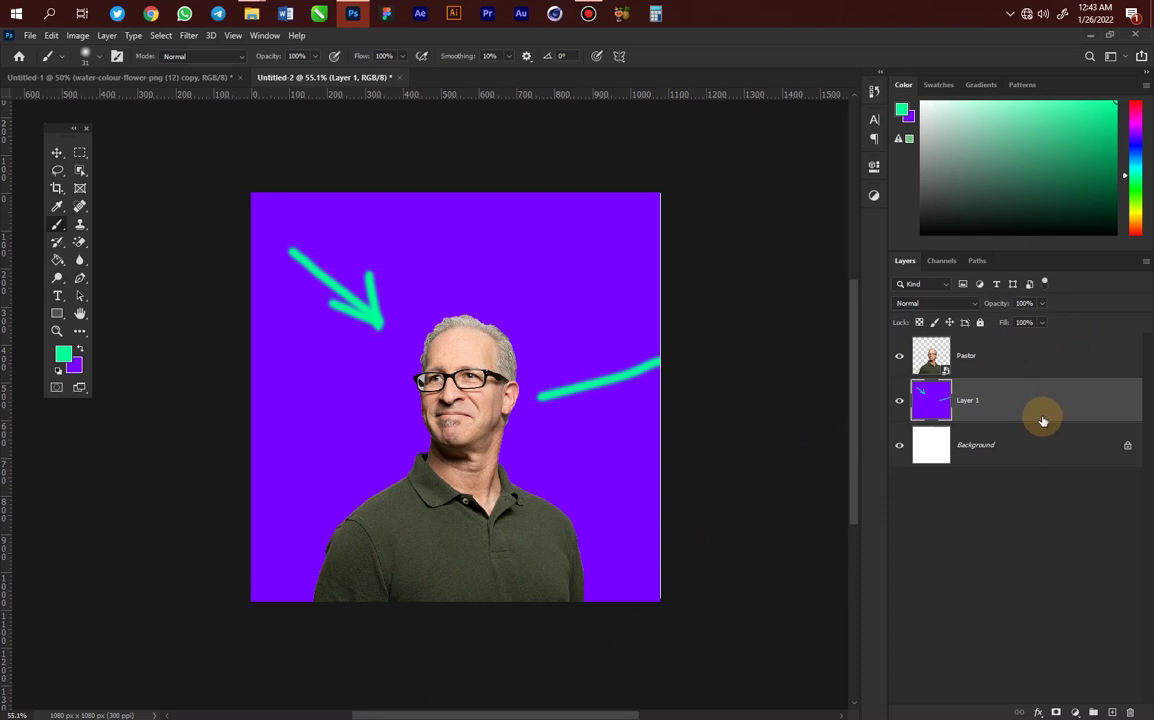
key(ctrl+z)
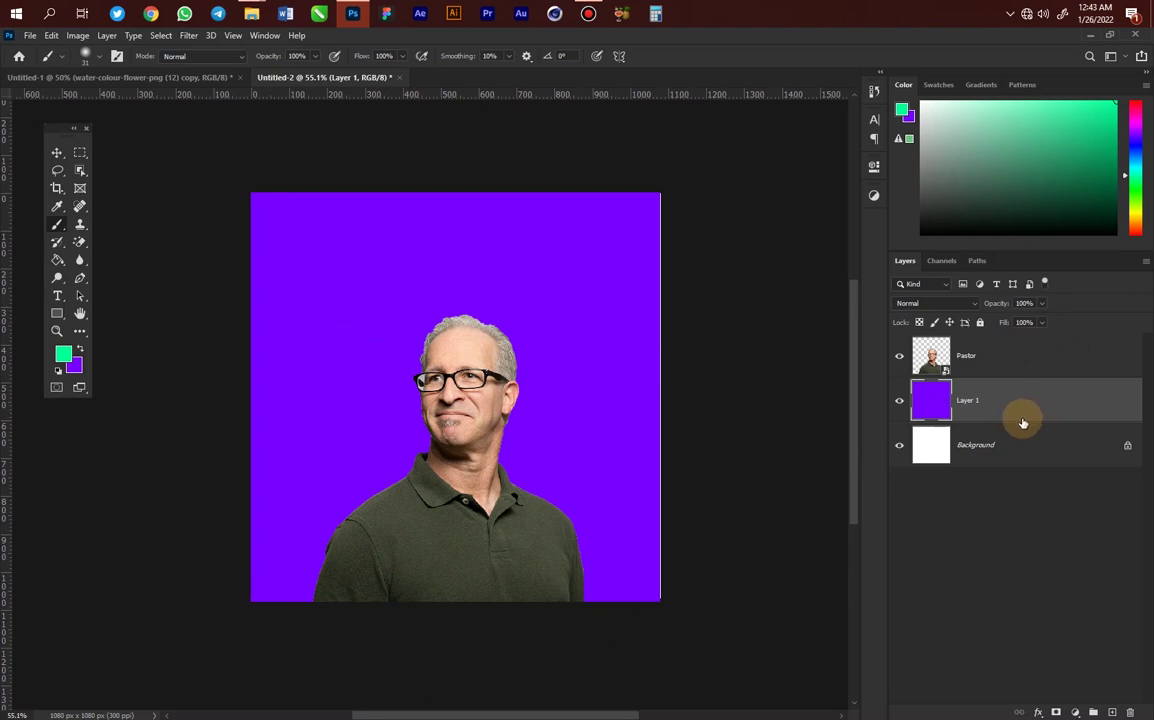
Step: Rename the purple layer to 'fill' and convert it to a smart object
double_click(962, 401)
right_click(993, 412)
click(908, 329)
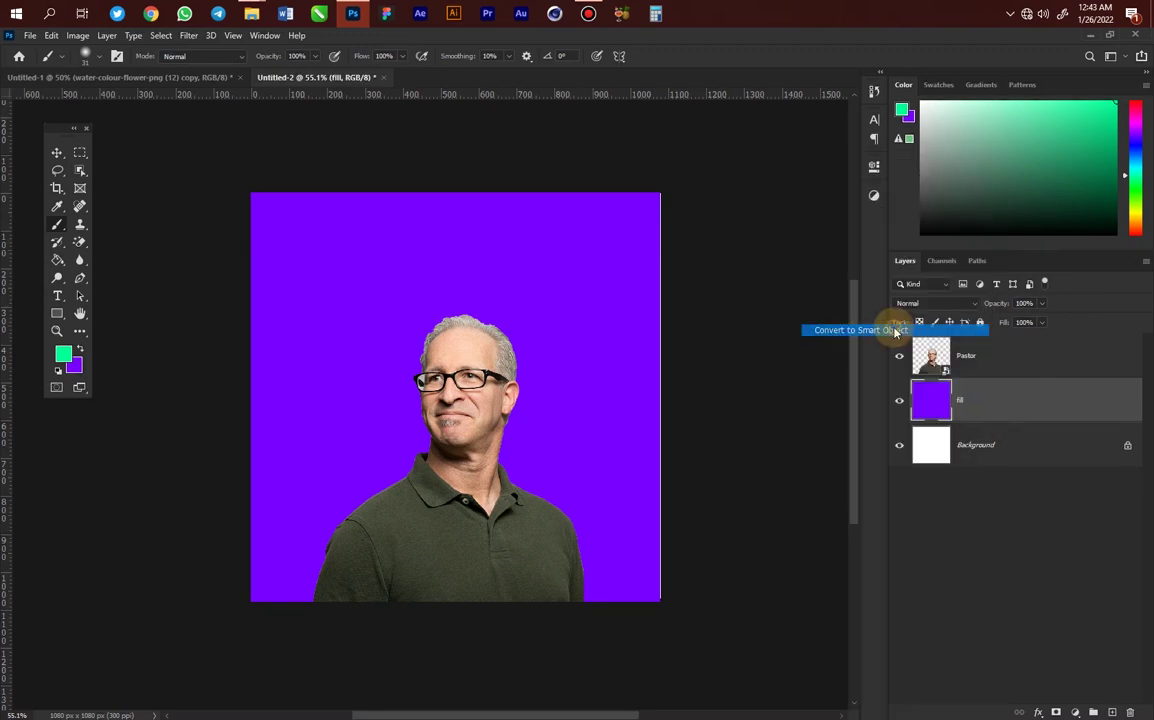
Step: Apply the Add Noise filter to the fill layer for a grainy purple texture
click(188, 36)
mouse_move(322, 224)
click(406, 231)
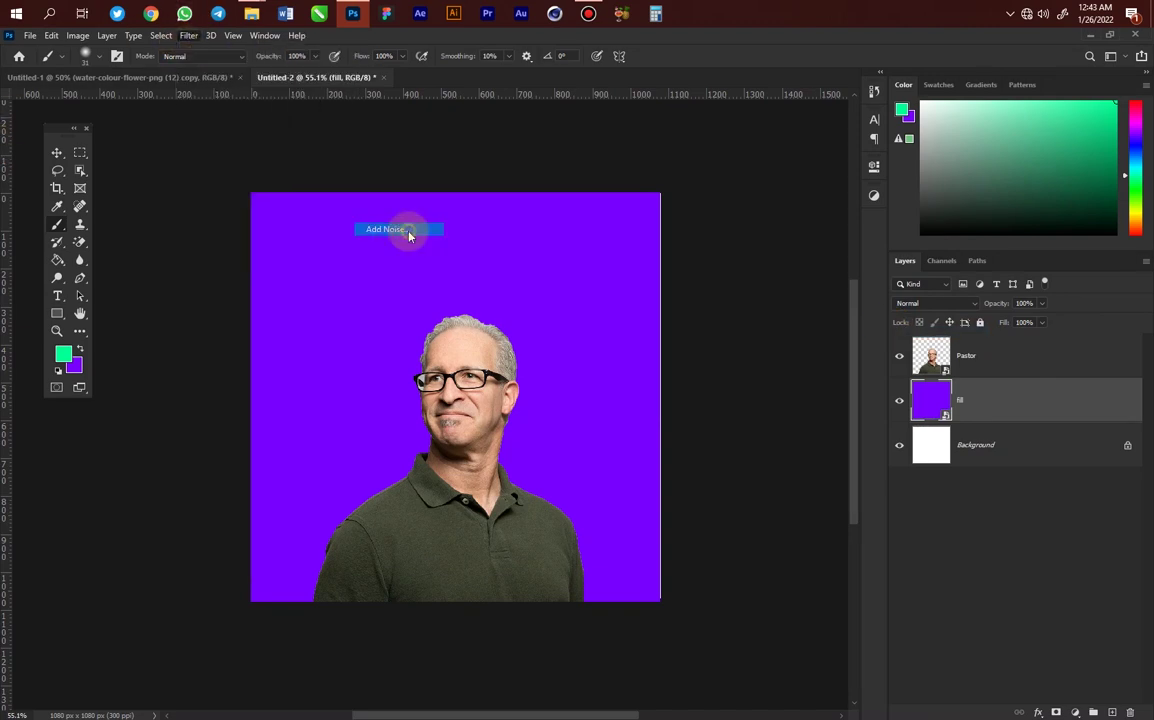
key(Return)
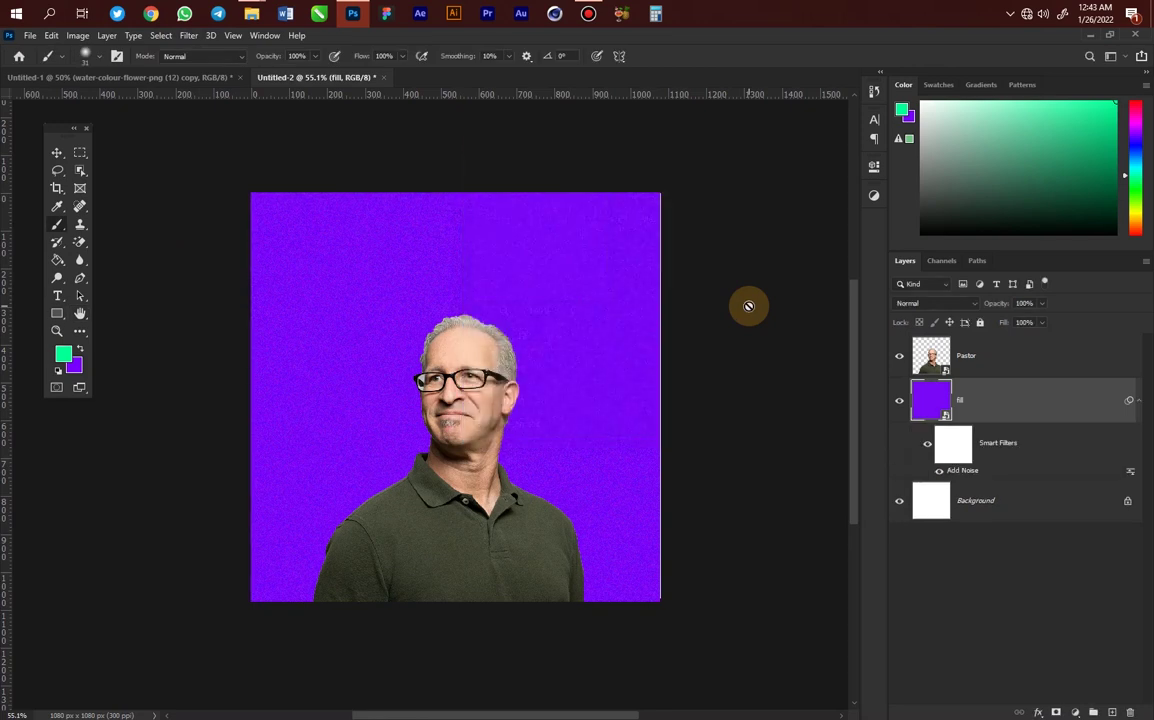
click(965, 345)
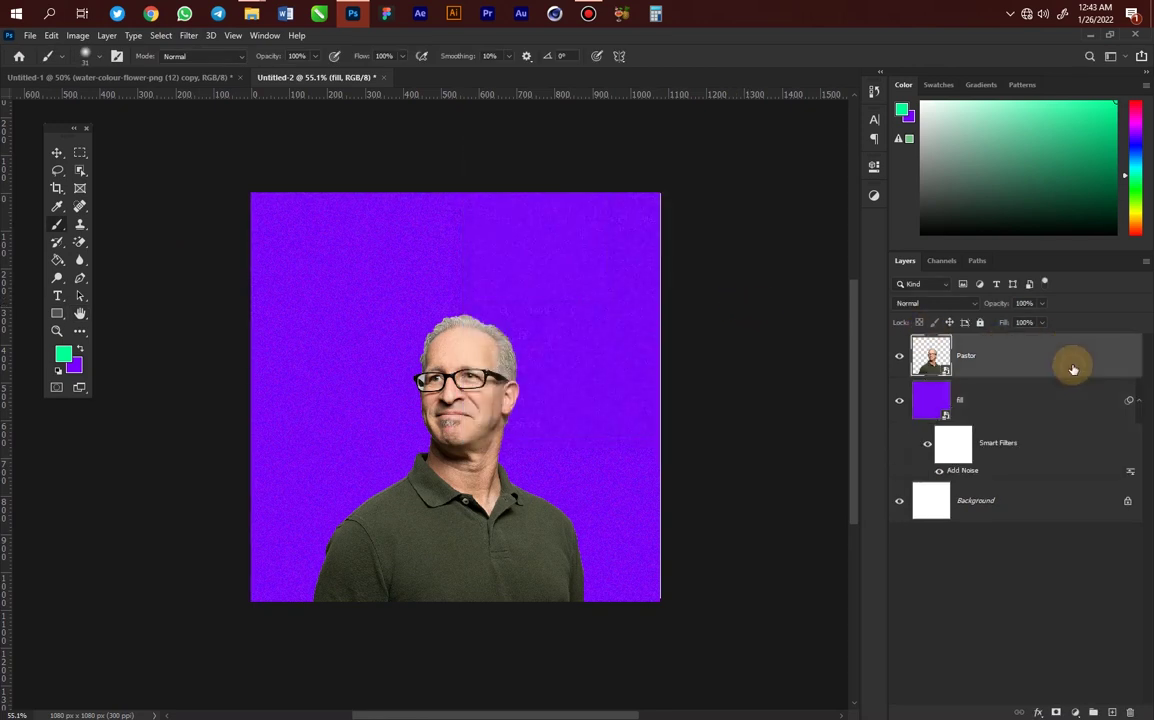
key(h)
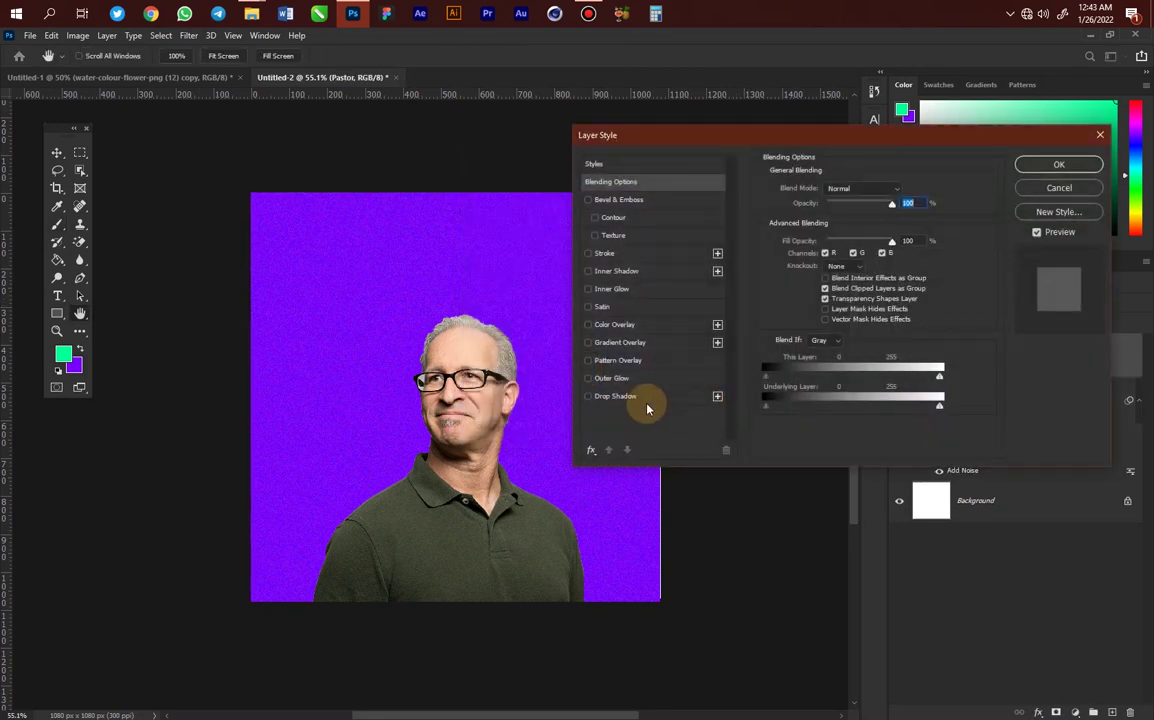
Step: Give the Pastor layer a drop shadow (44% opacity, distance 124, size 152) and add an empty layer above fill
click(656, 396)
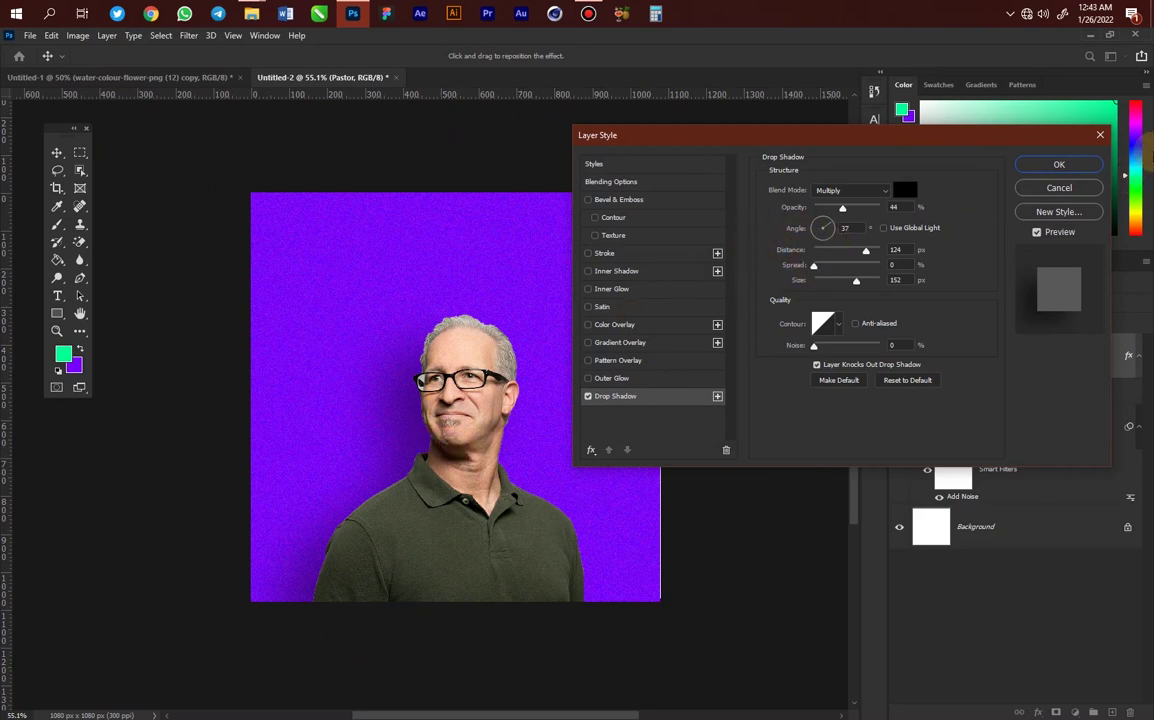
click(1057, 165)
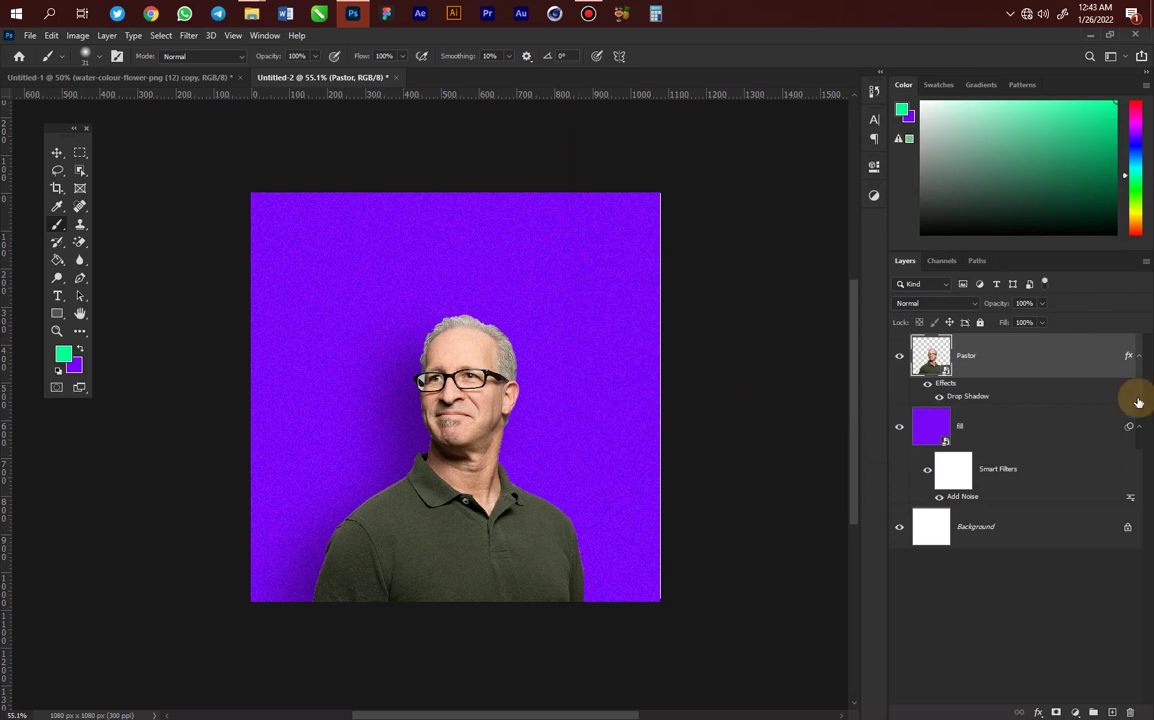
click(1046, 430)
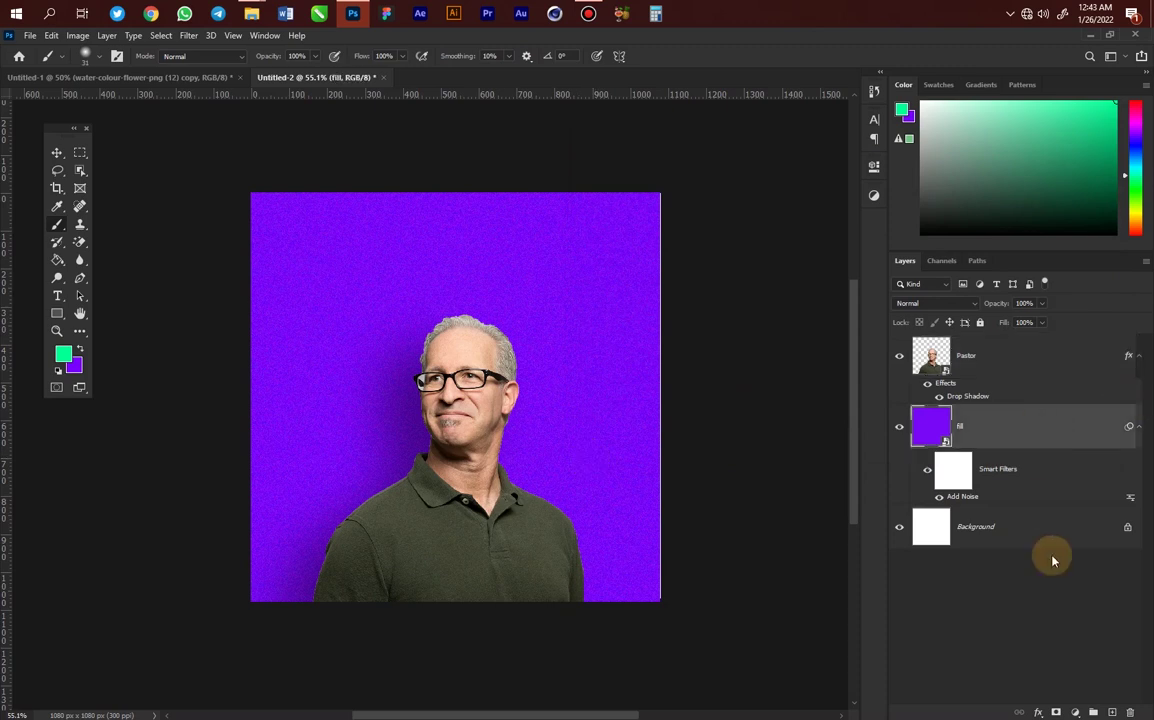
click(1112, 711)
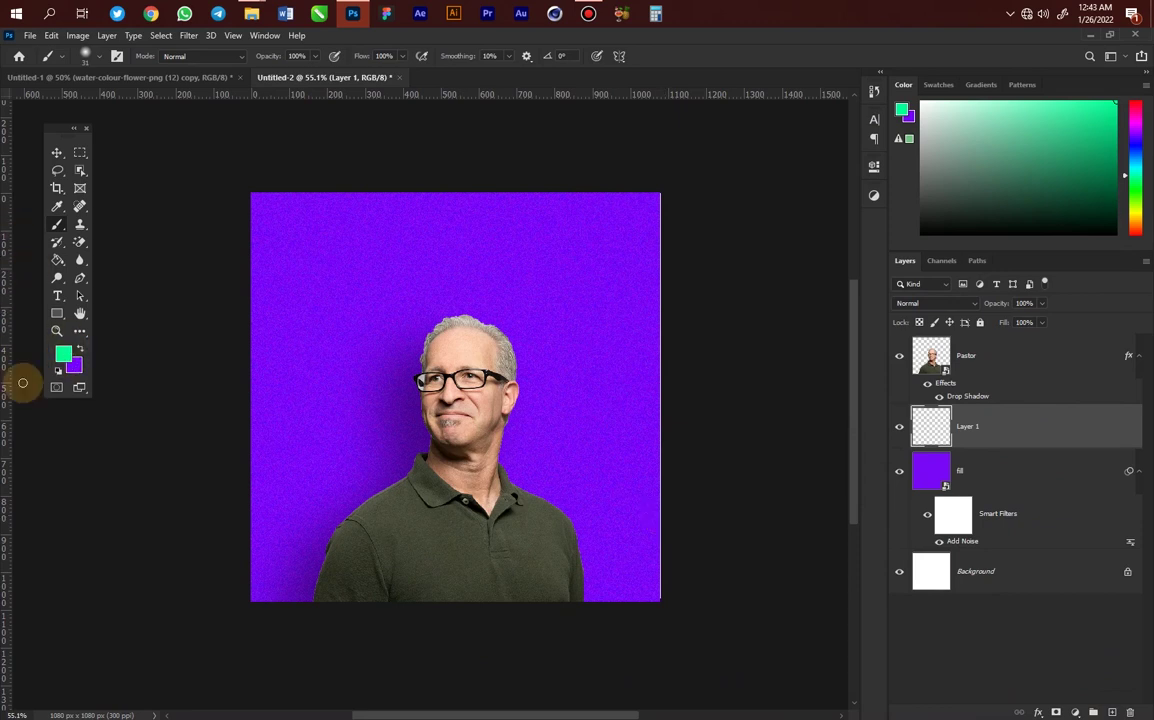
Step: In the purple portrait, draw a 578 px green Ellipse circle behind the man's head
click(135, 78)
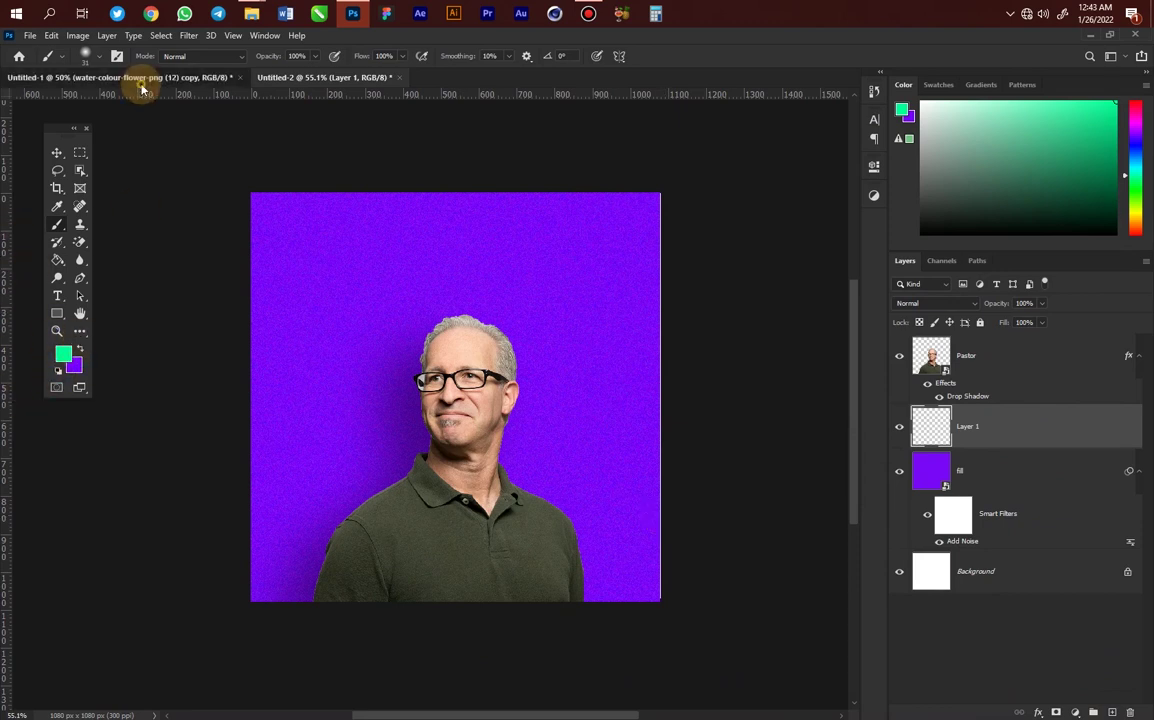
click(330, 77)
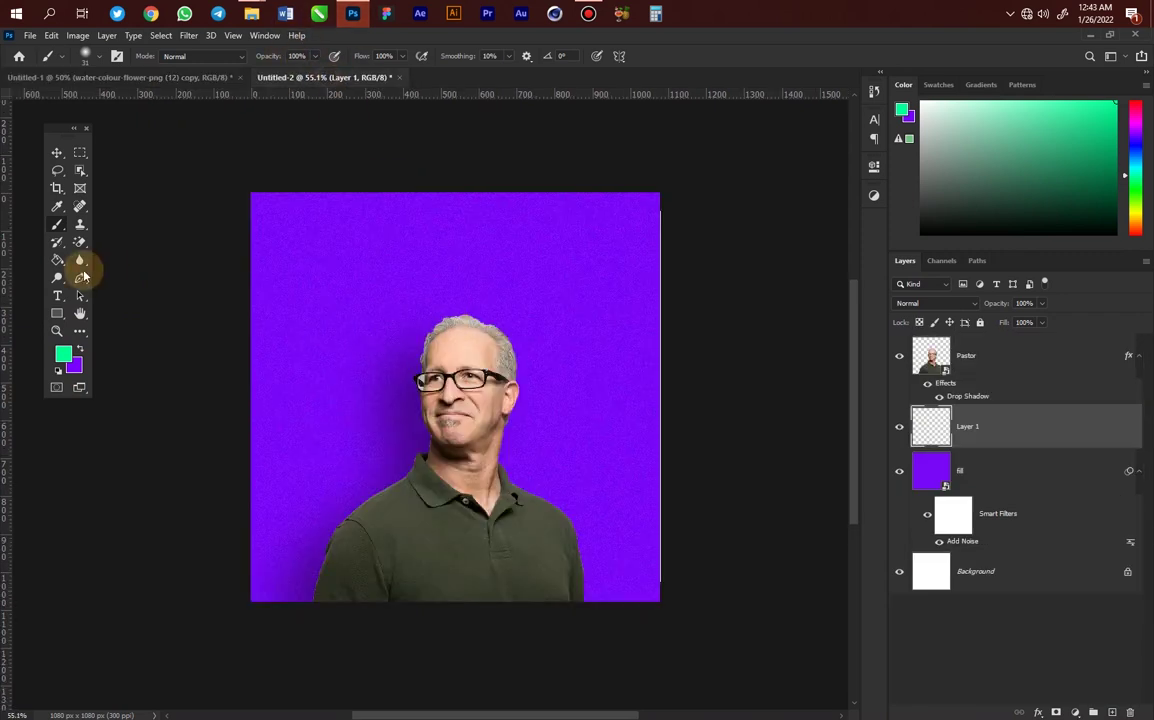
click(57, 316)
drag(57, 316, 108, 343)
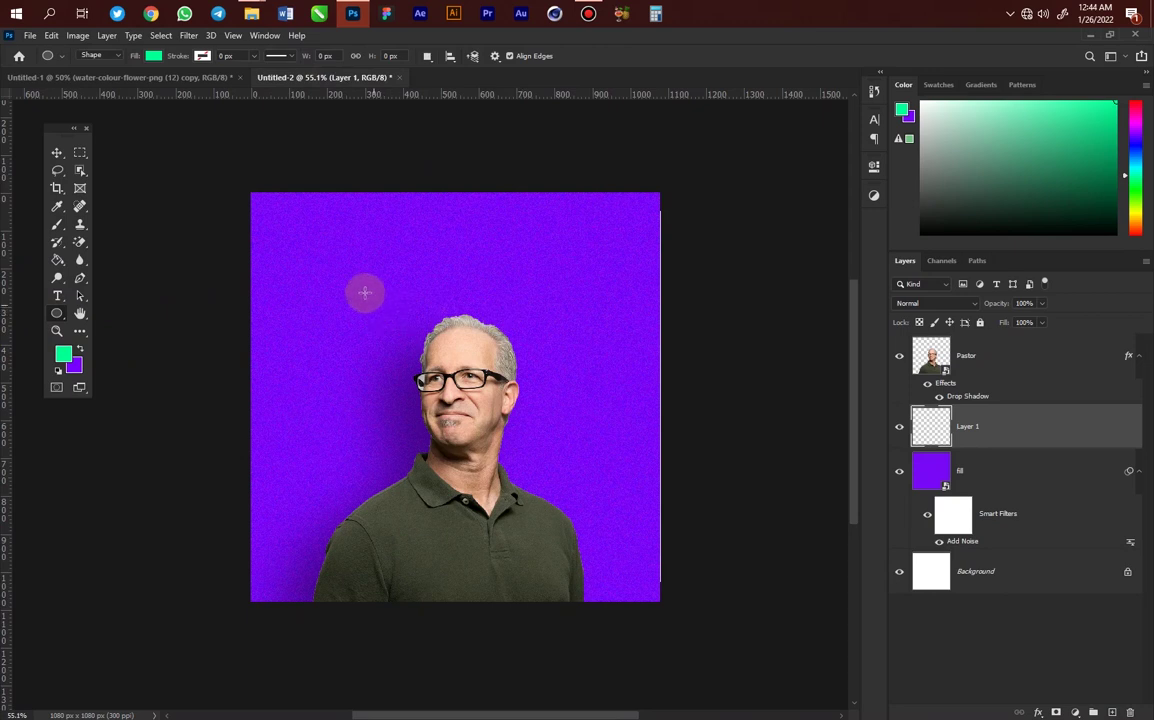
drag(362, 279, 583, 495)
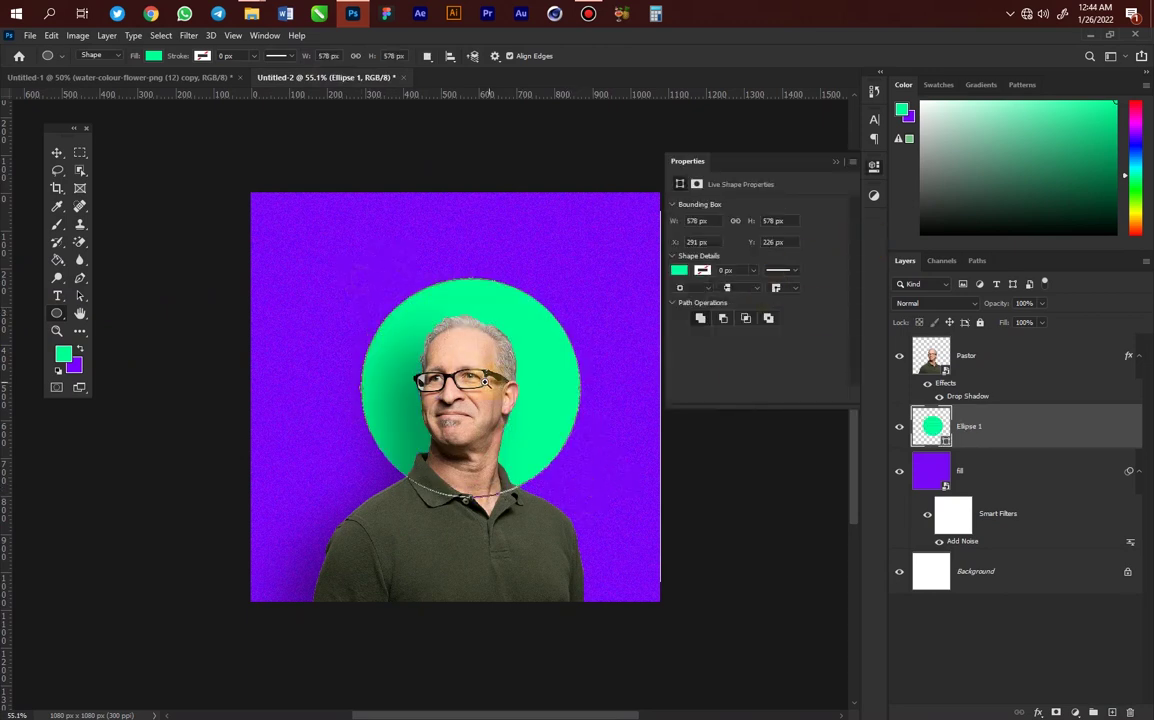
Step: Collapse the shape Properties panel and zoom in closer on the portrait
key(z)
drag(525, 346, 505, 346)
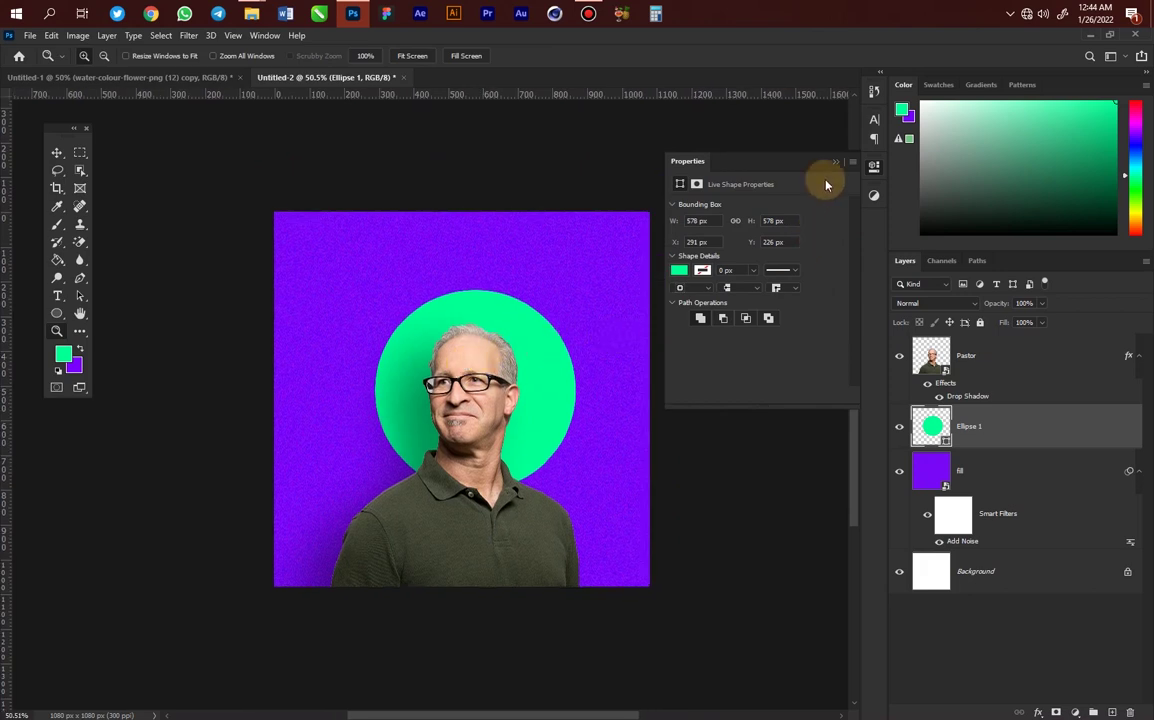
click(836, 161)
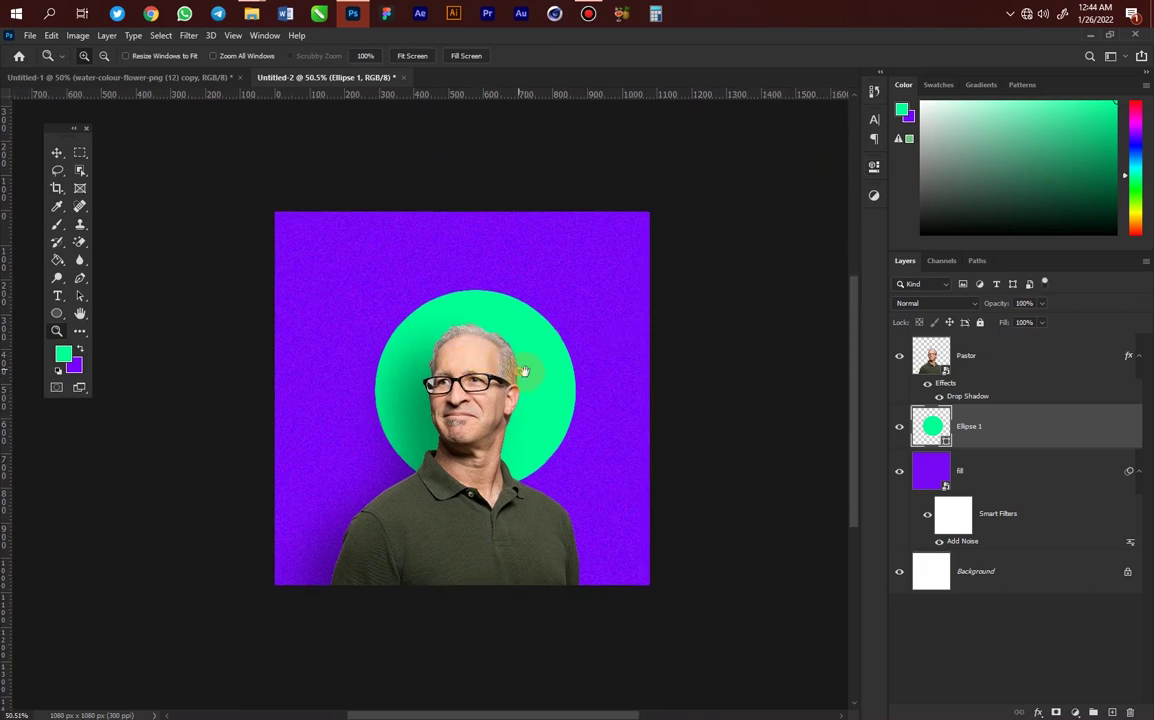
drag(523, 375, 541, 381)
key(v)
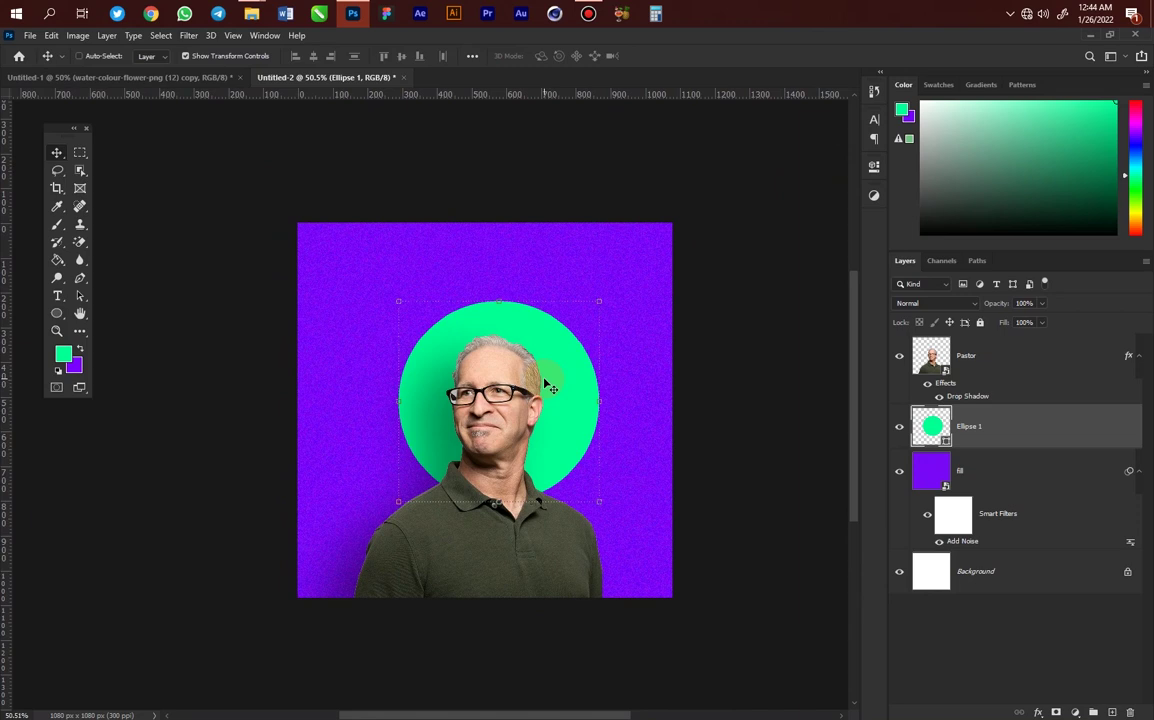
scroll(549, 384, up, 2)
drag(461, 407, 512, 369)
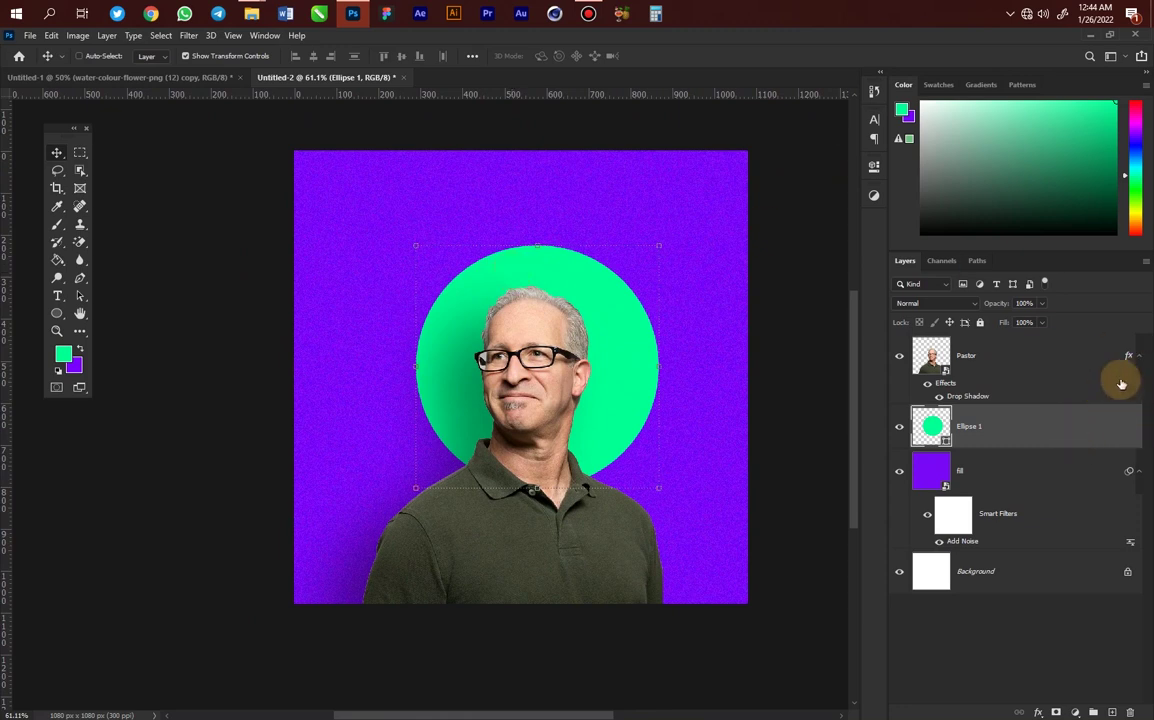
Step: Hide Ellipse 1 and type a letter Z above the head, sized to 182 pt
click(899, 431)
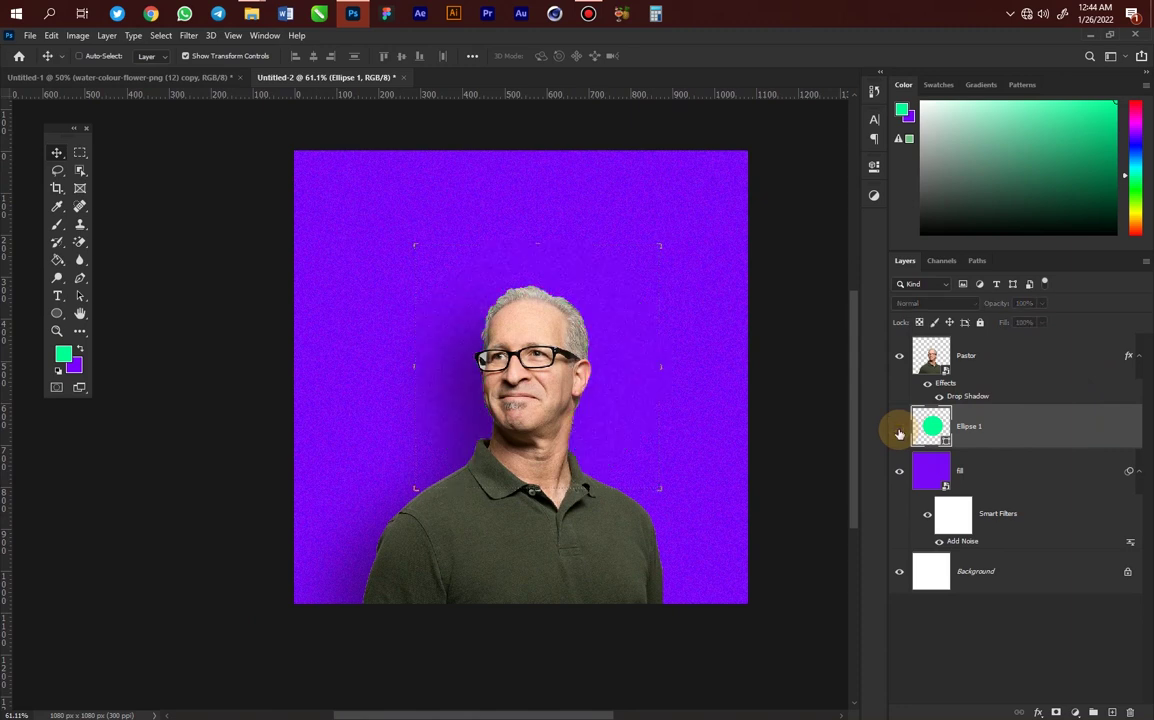
click(57, 295)
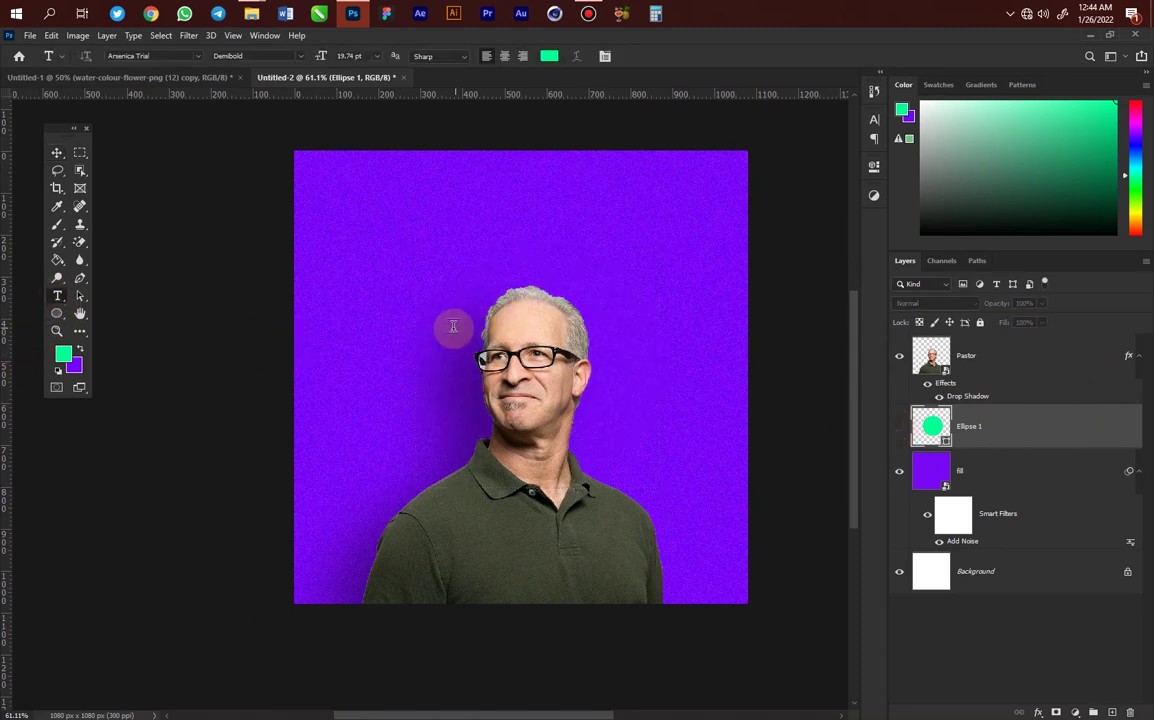
click(398, 255)
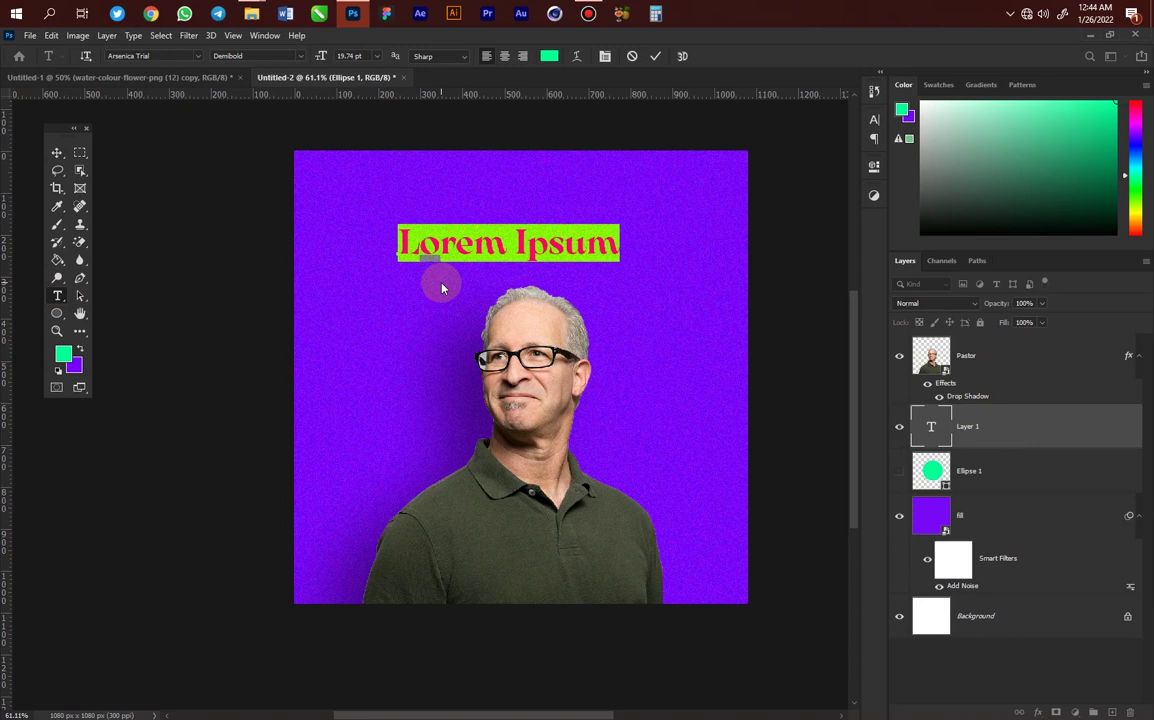
text(Z)
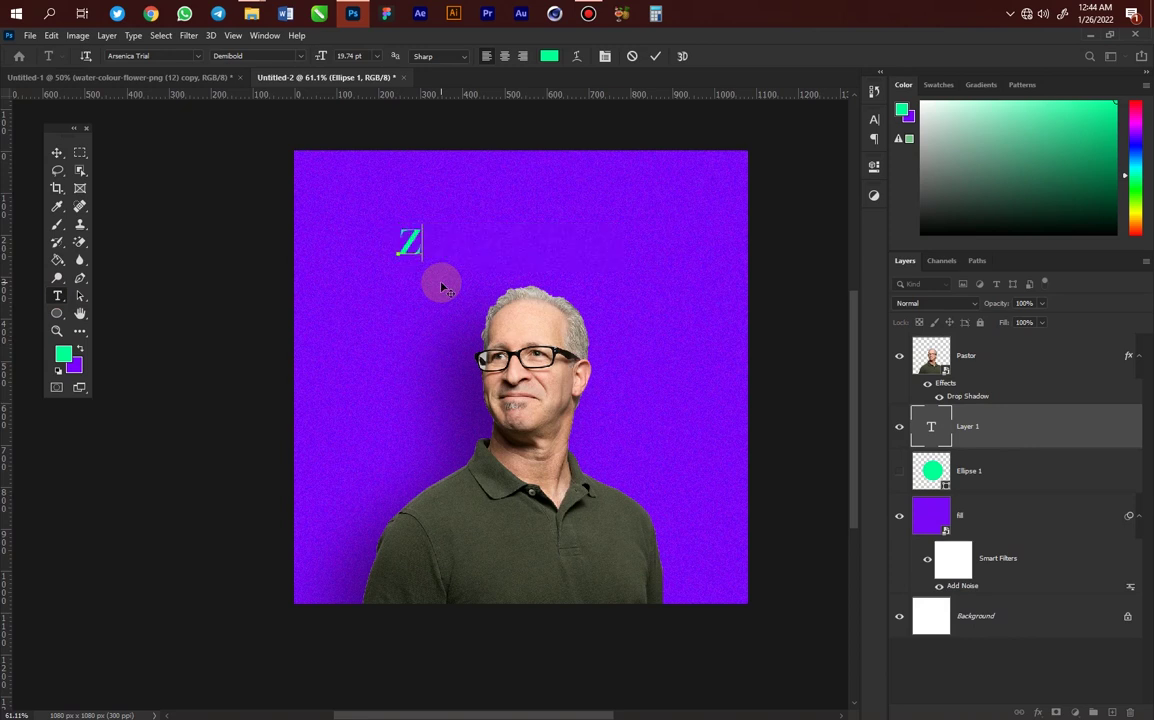
key(ctrl+a)
drag(321, 62, 373, 72)
Step: Move the Z down to the centre of the canvas behind the man's head
click(57, 152)
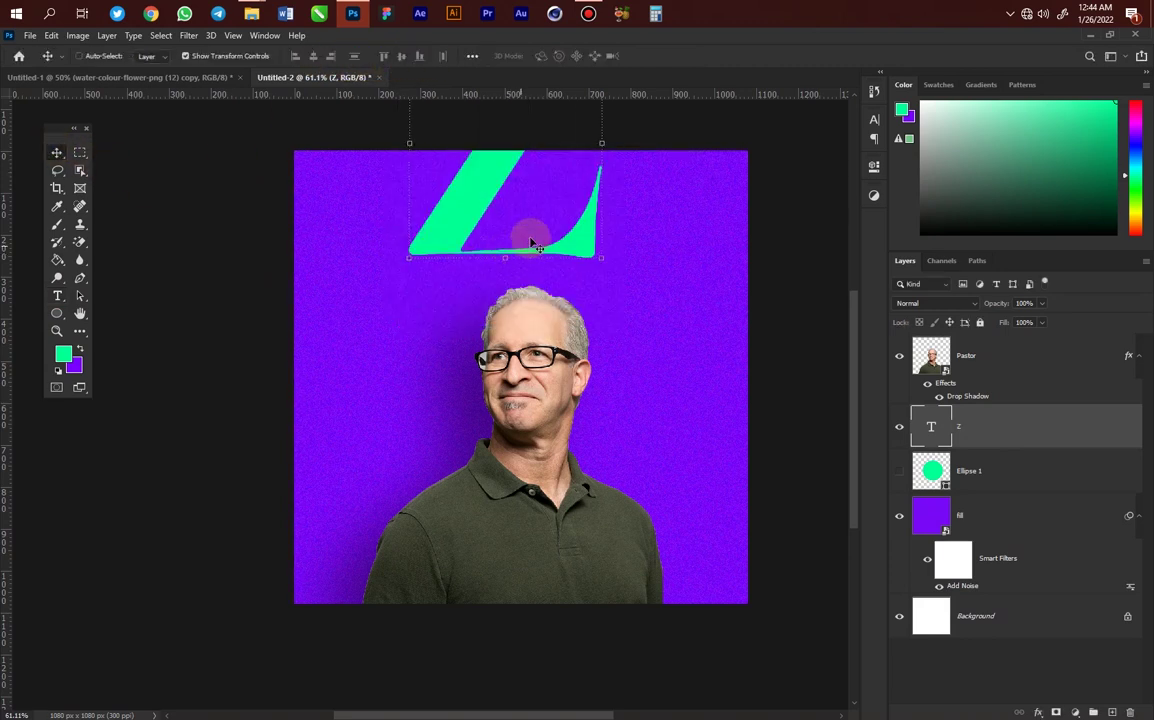
drag(528, 237, 547, 452)
key(z)
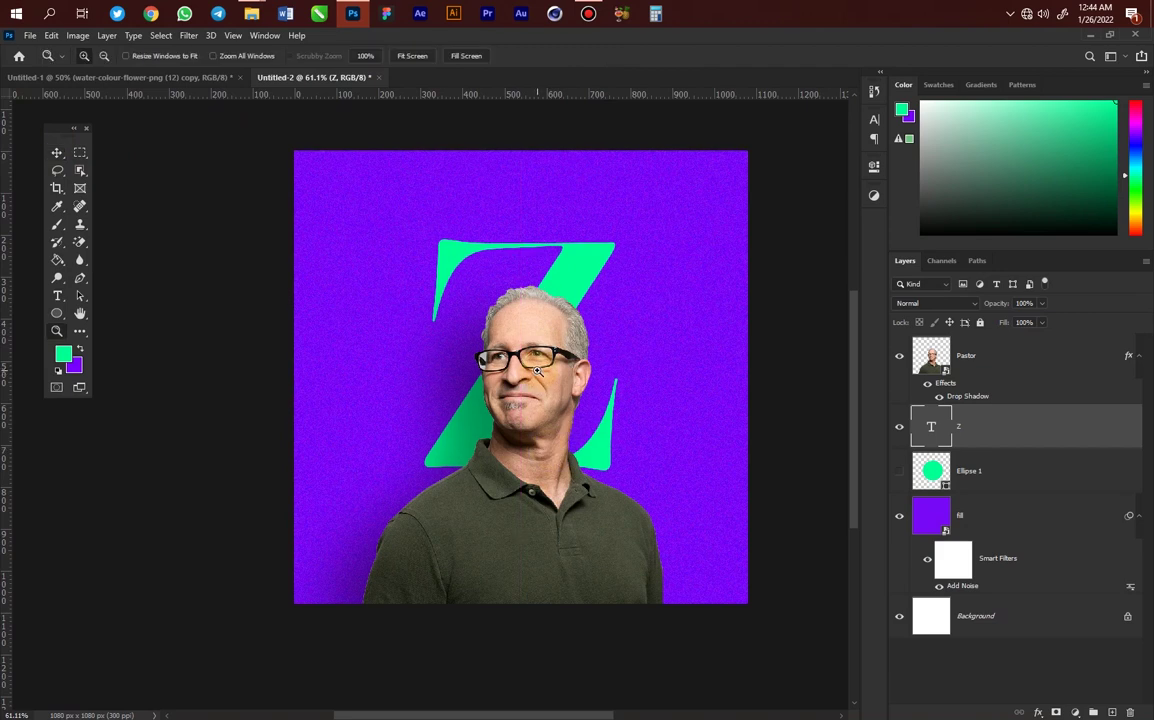
alt+click(537, 370)
click(503, 297)
scroll(485, 299, right, 1)
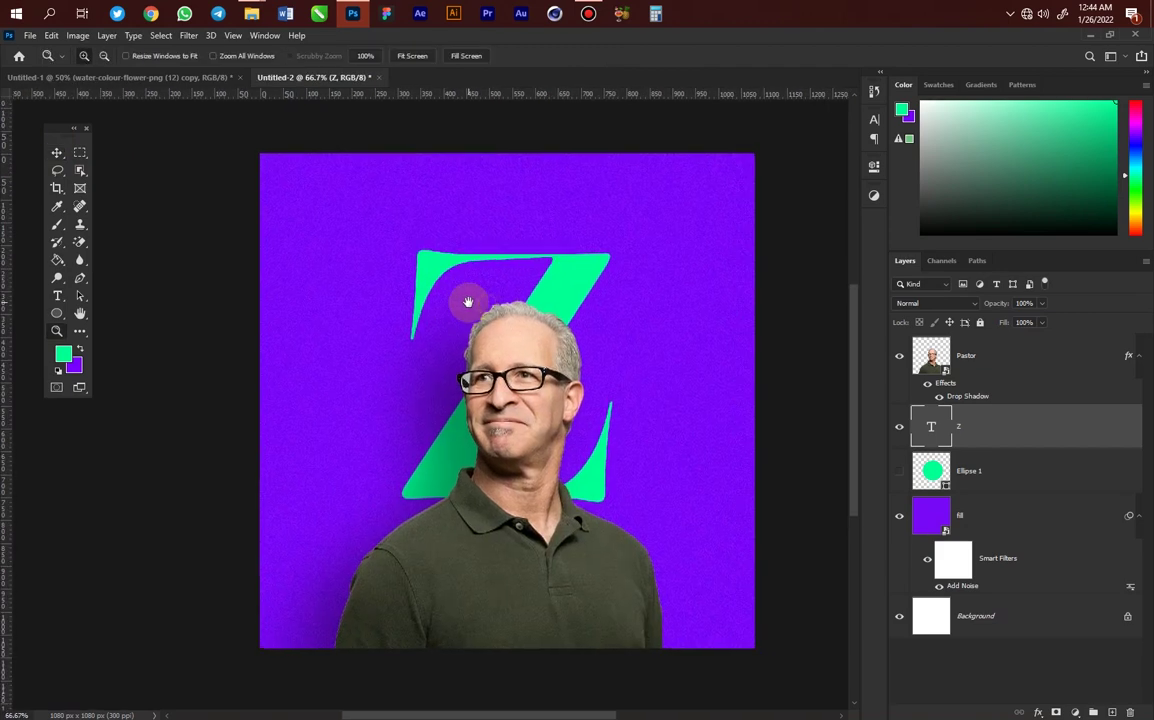
Step: Show Ellipse 1 again, hide the Z layer, and switch to the Untitled-1 blue-suit portrait
click(899, 471)
click(901, 440)
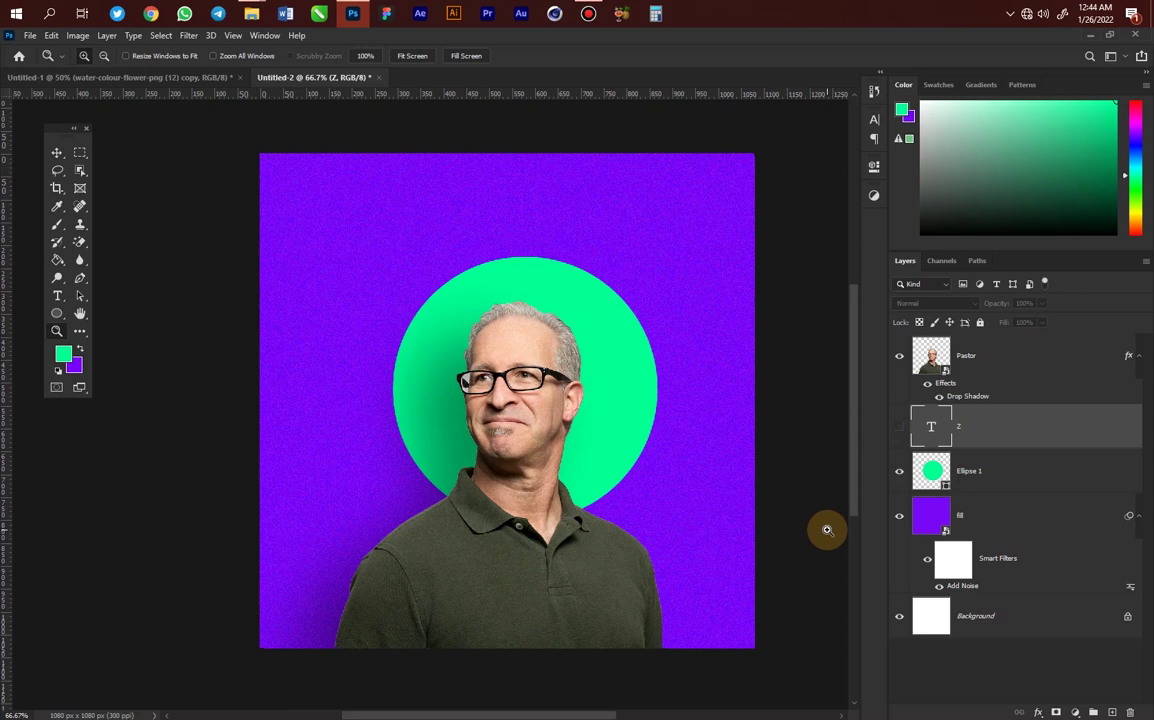
click(118, 77)
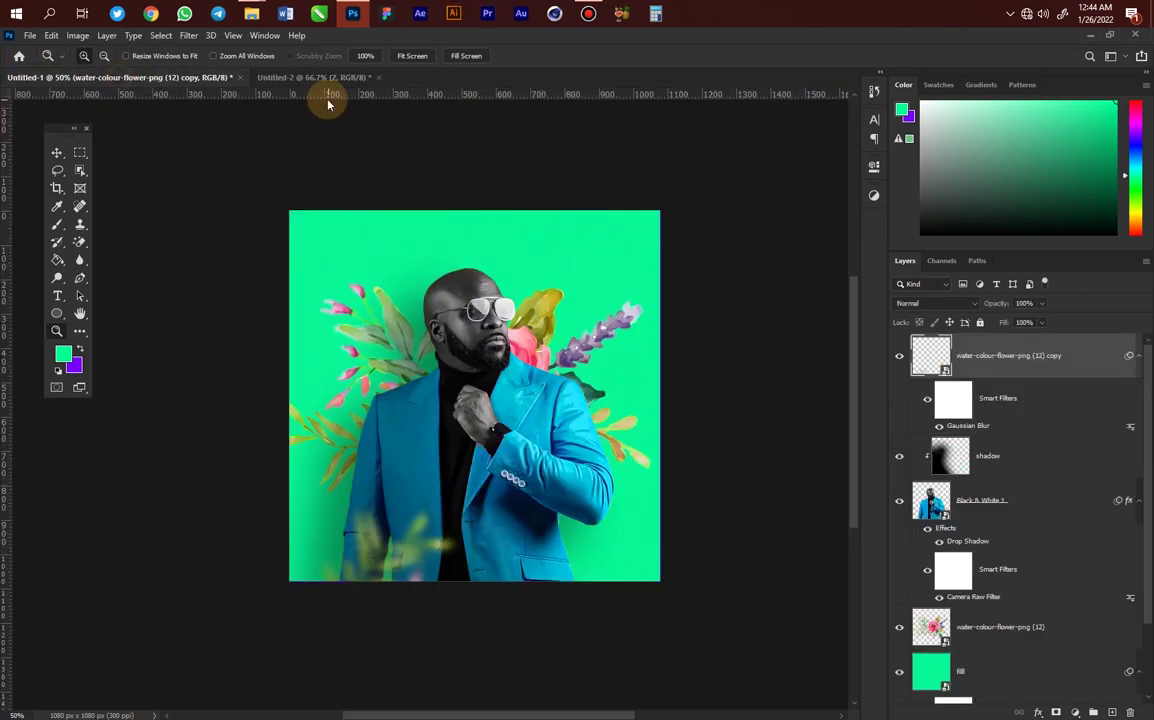